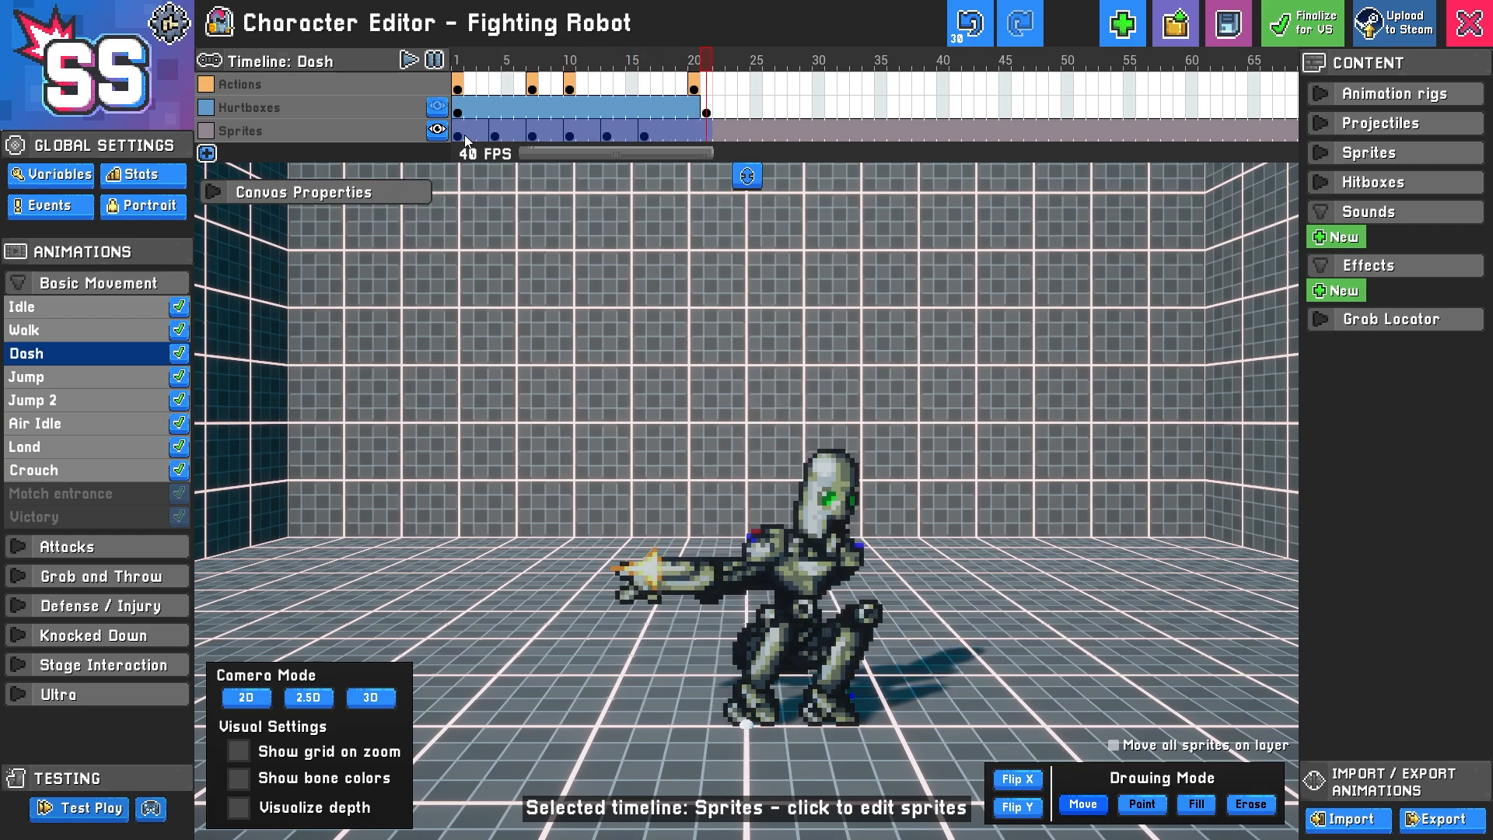
Scrub through the Dash animation's sprite frames and test play the character, dashing in both directions
left_click_drag(464, 136, 636, 136)
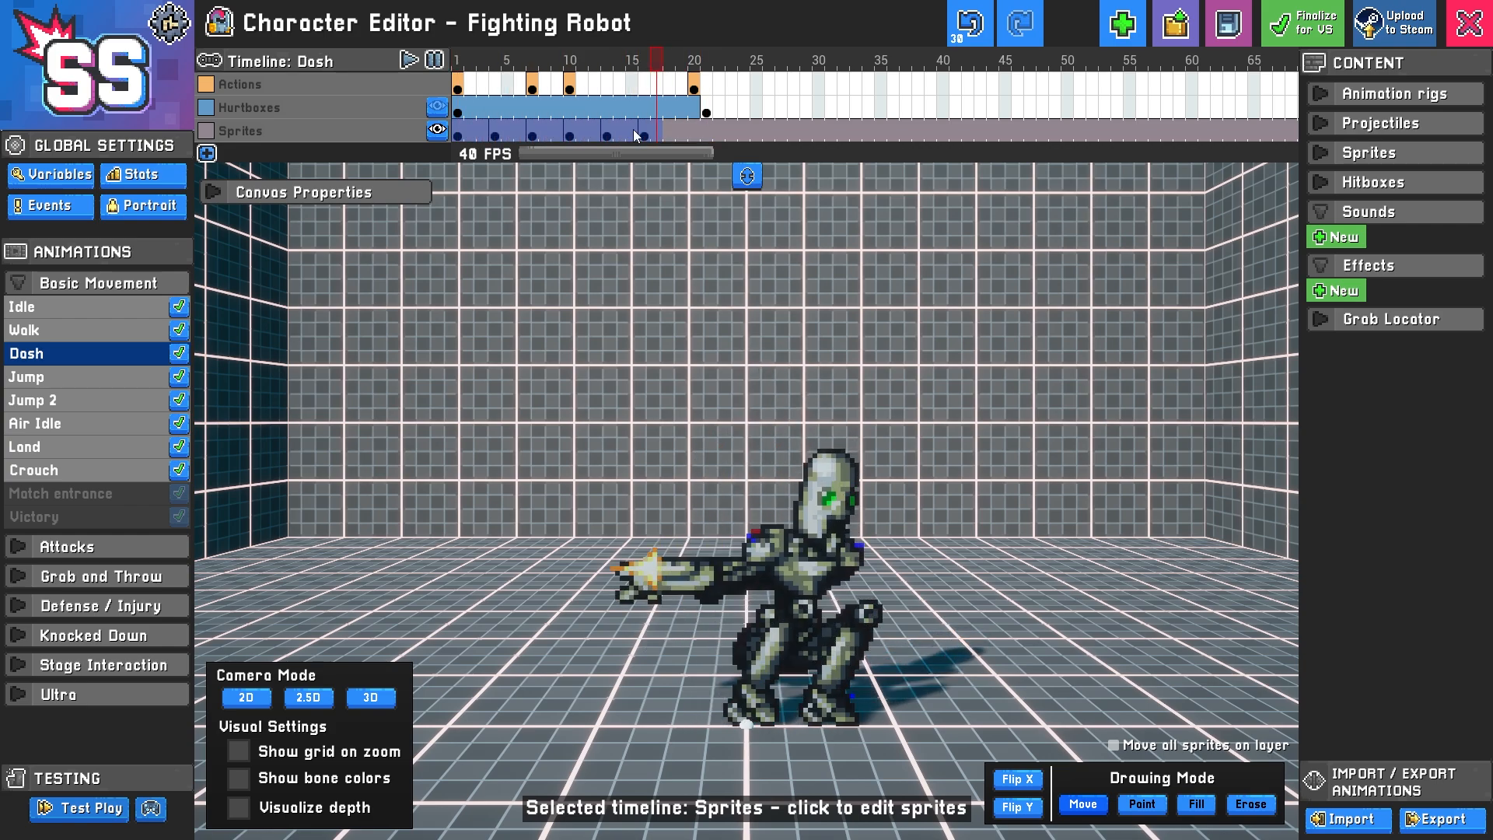
left_click(434, 61)
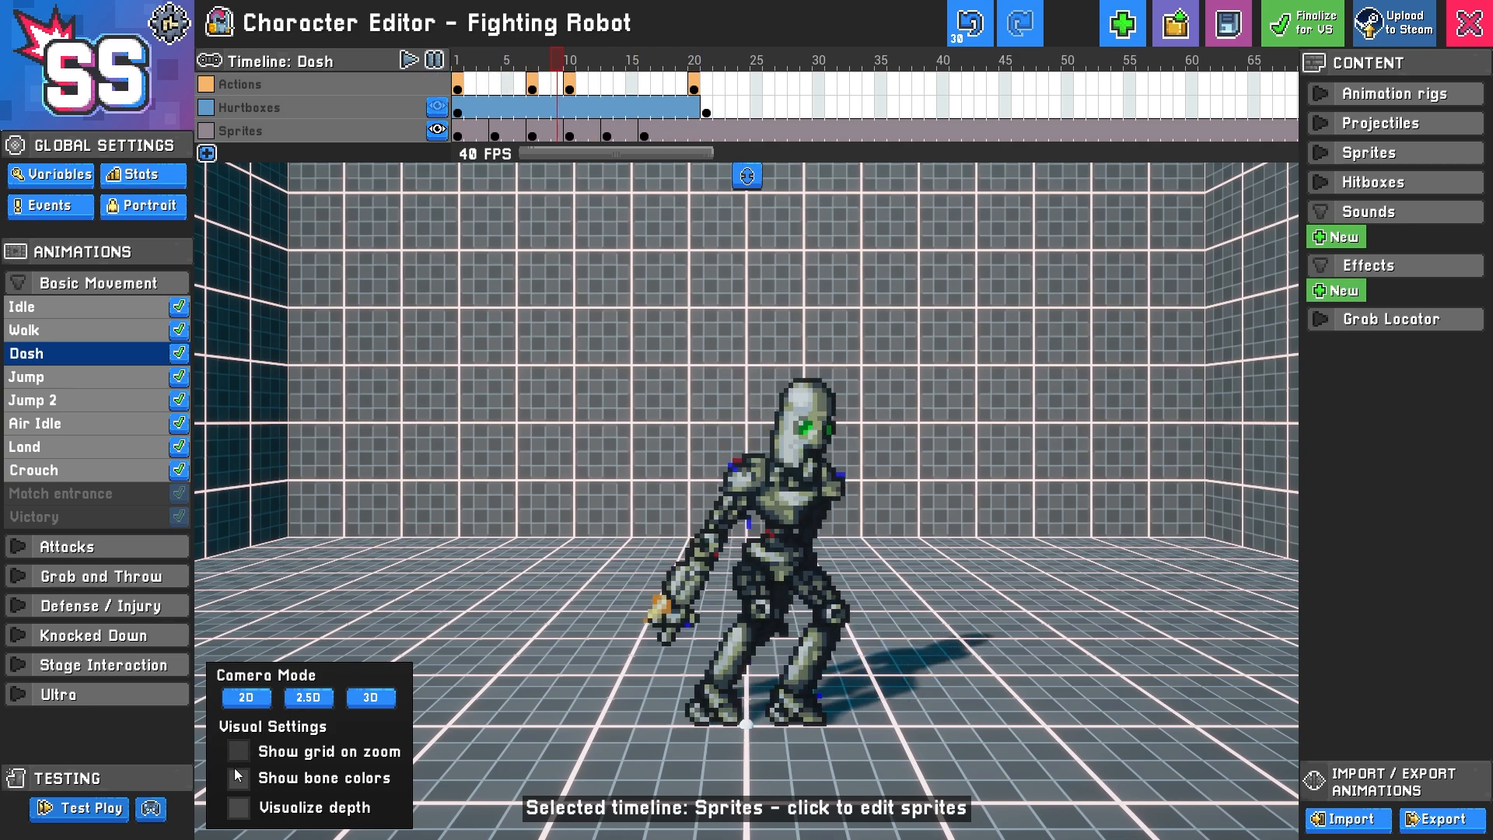
left_click(98, 814)
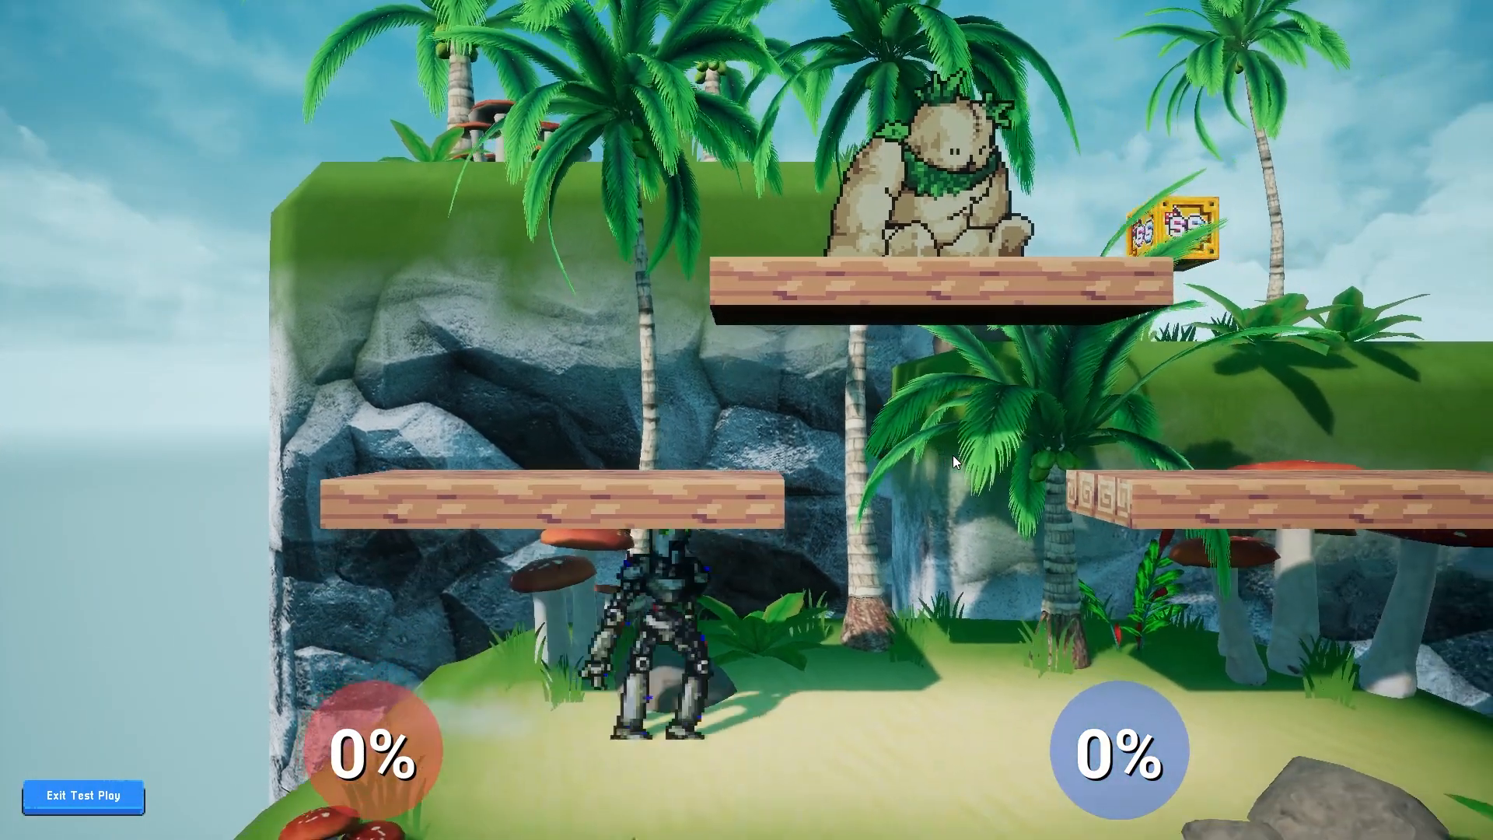
key("d")
key("a")
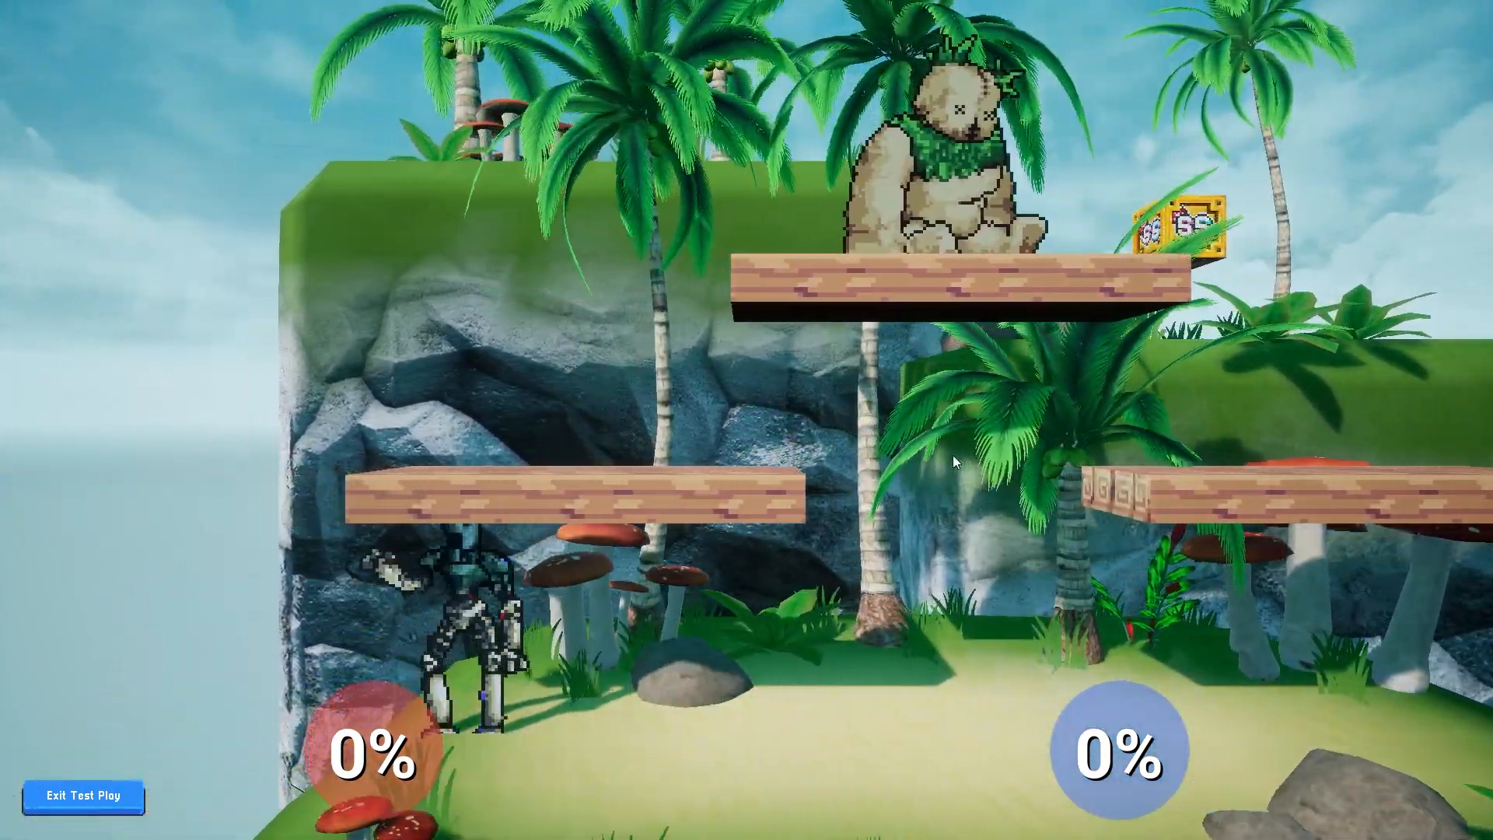
key("d")
key("a")
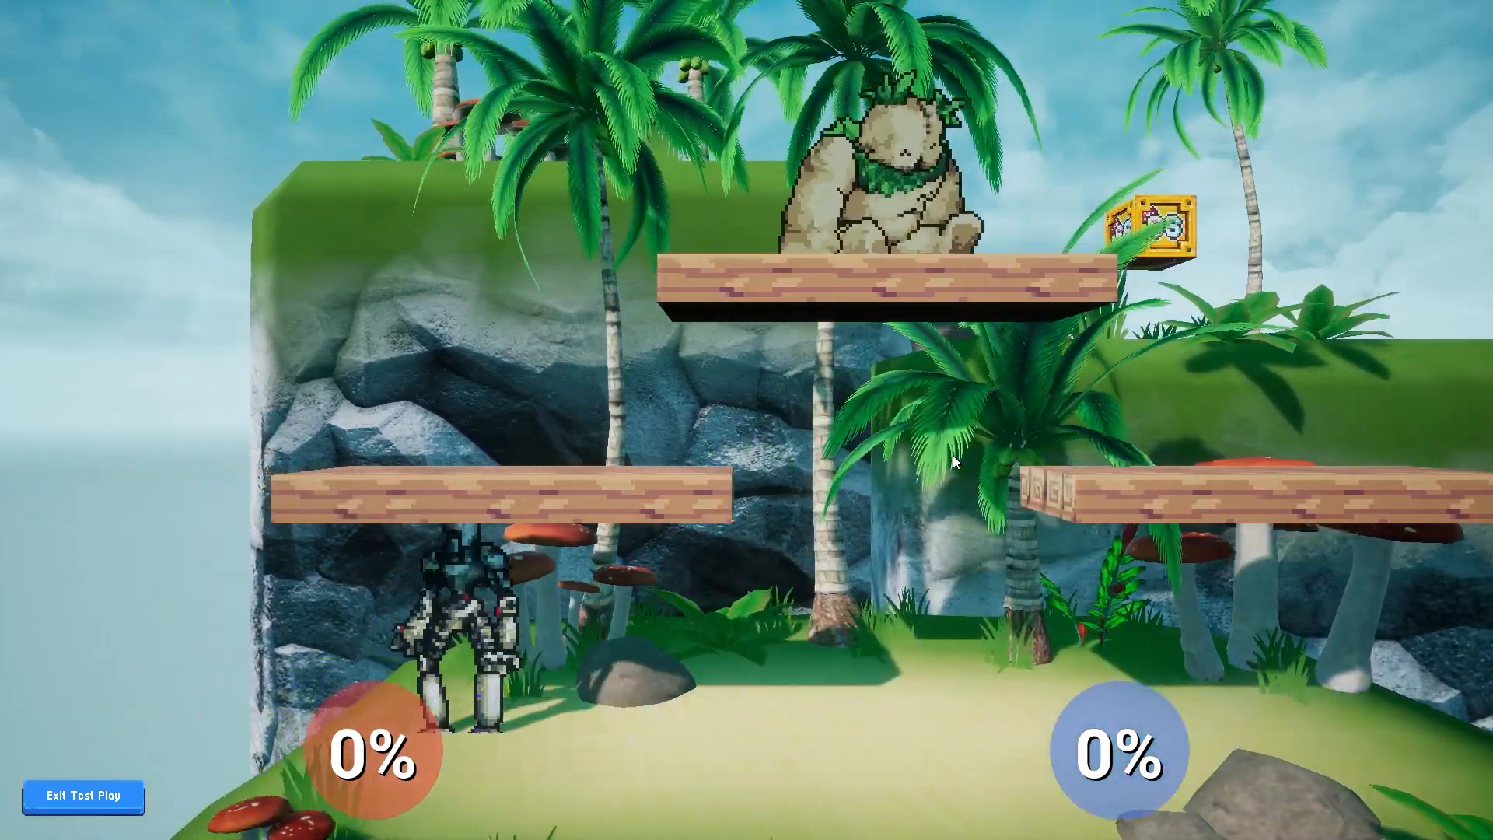
key("d")
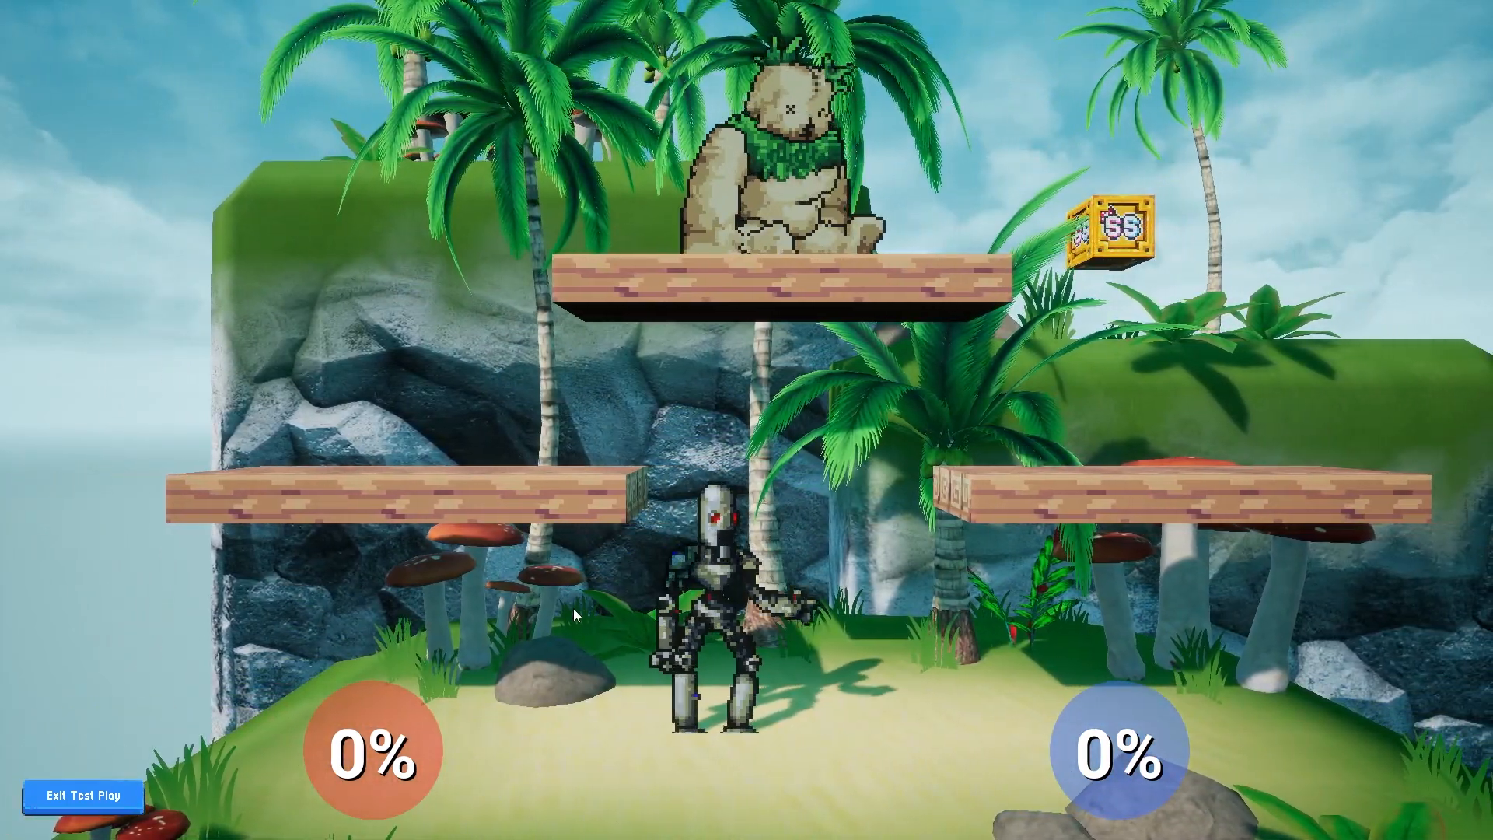
left_click(83, 795)
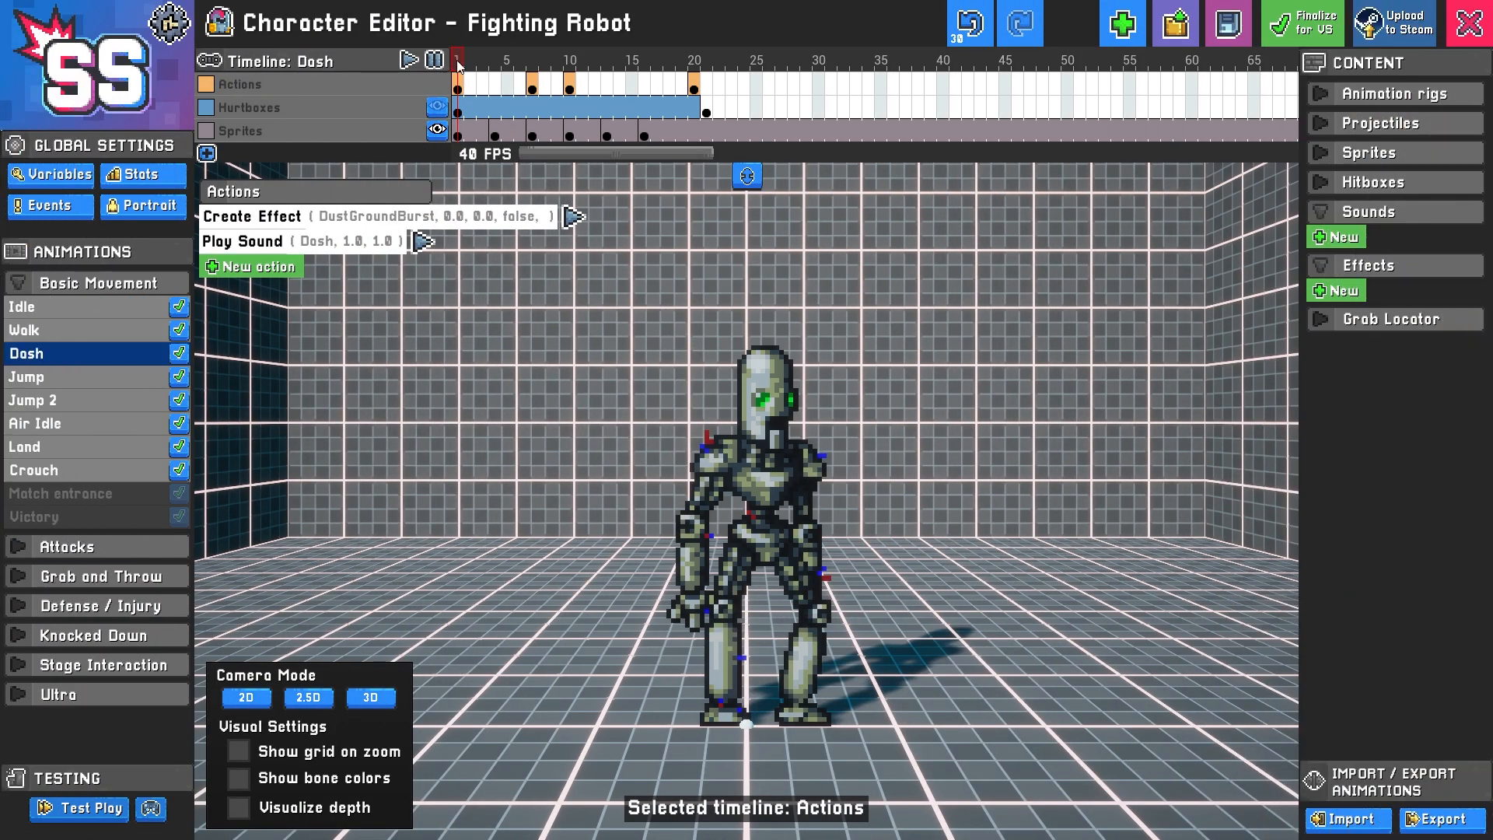
Open the effect library for the Dash animation's frame 7 actions and preview SwordHitBlueCritical, MagicSwordHitBlue and ShieldBreak
left_click(532, 85)
left_click_drag(485, 91, 532, 86)
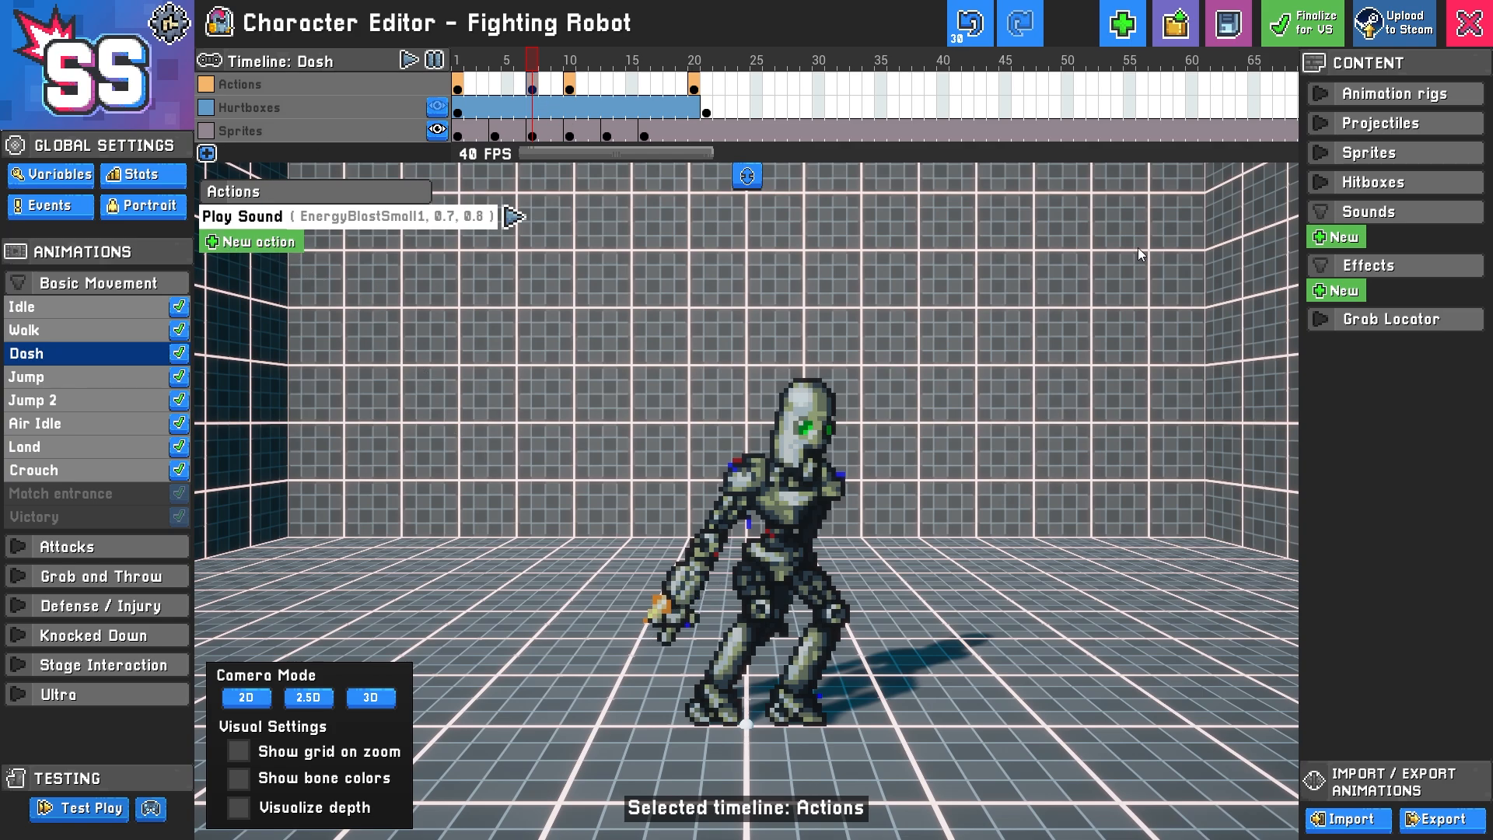
left_click(1336, 294)
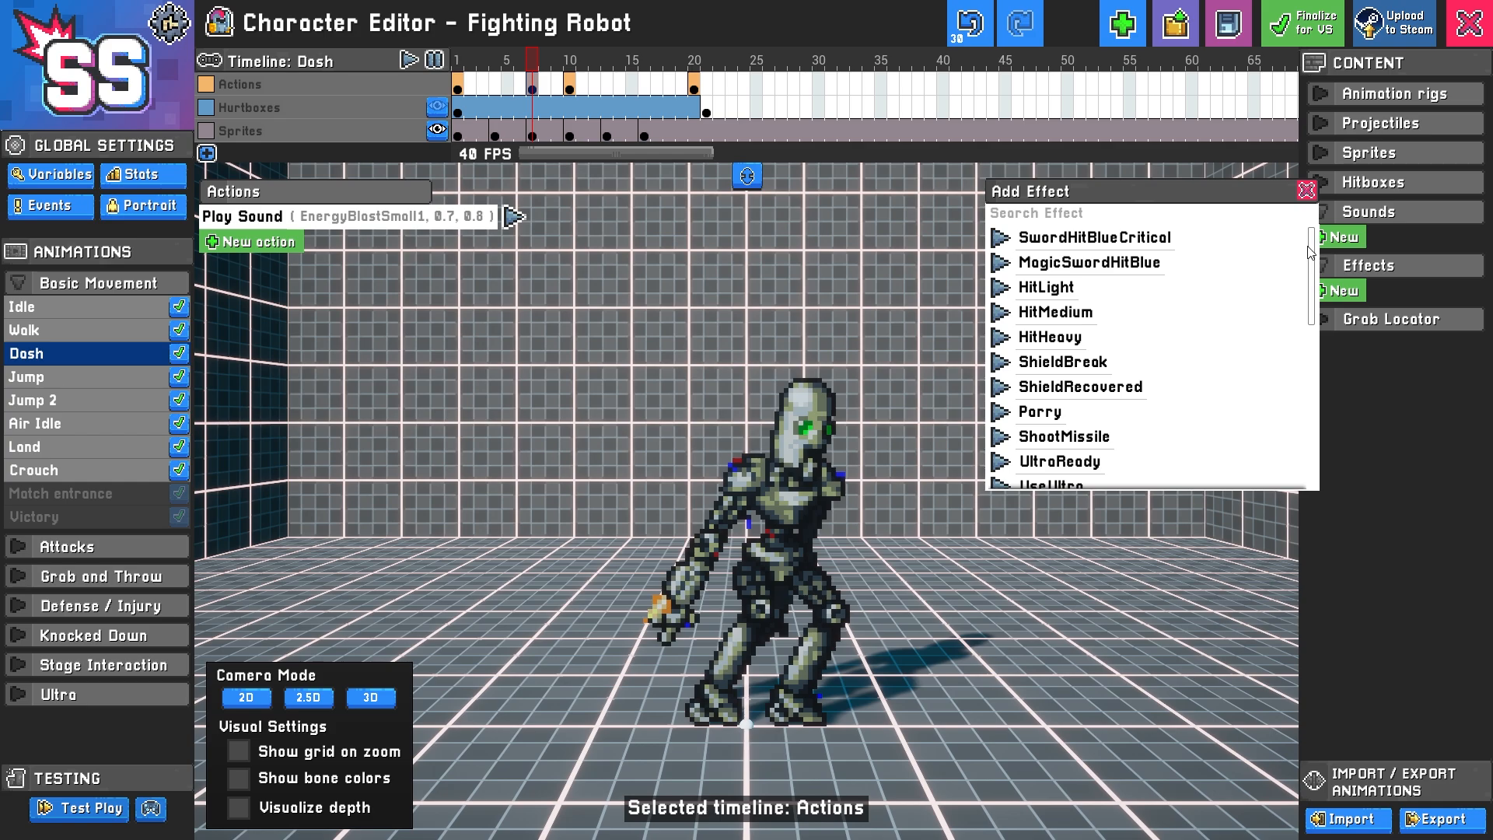
mouse_move(1312, 253)
left_mouse_down()
mouse_move(1312, 329)
mouse_move(1310, 248)
left_mouse_up()
left_click(999, 239)
left_click(997, 264)
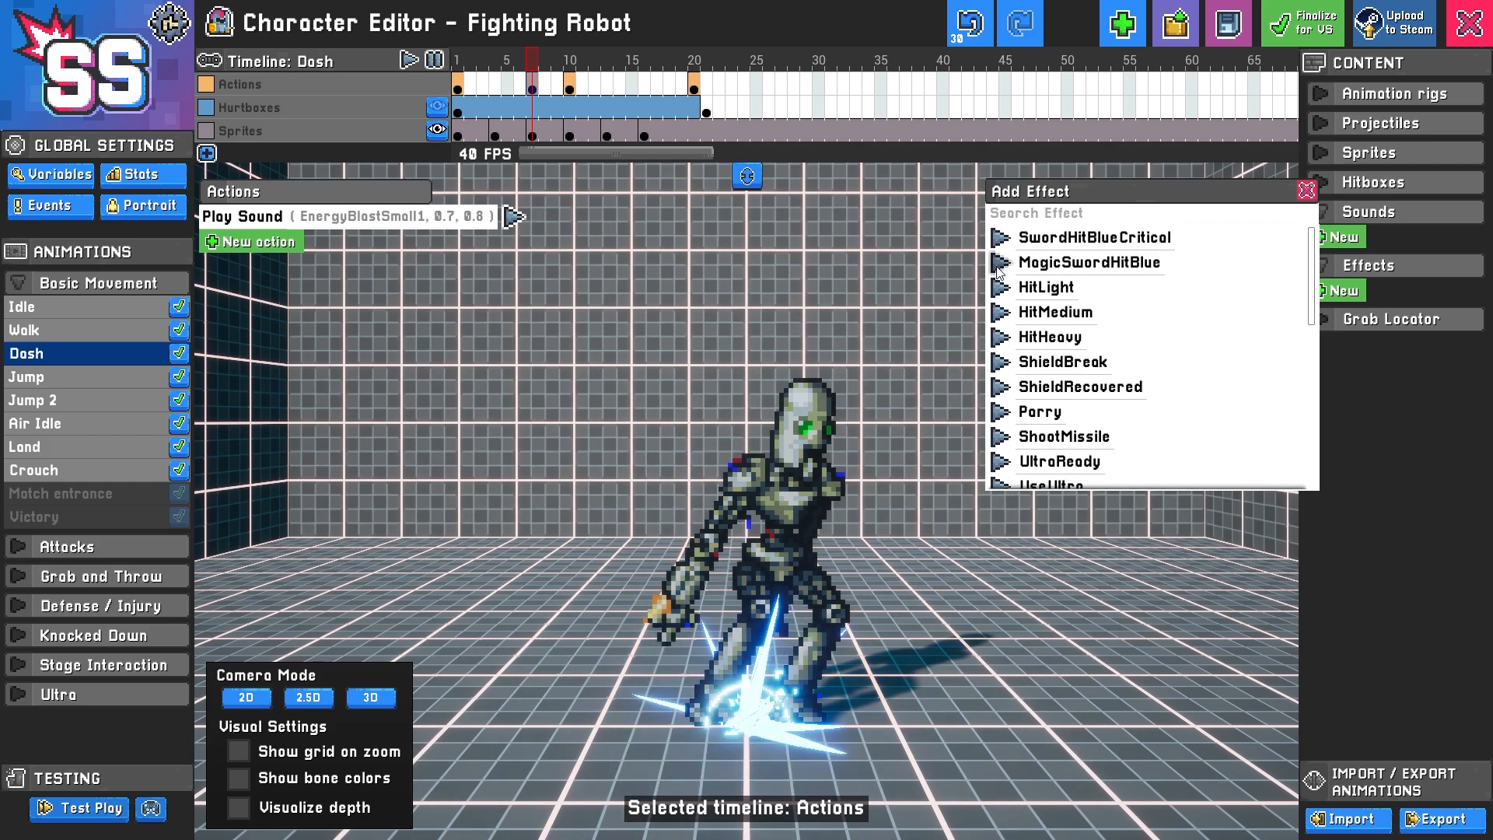
left_click(999, 364)
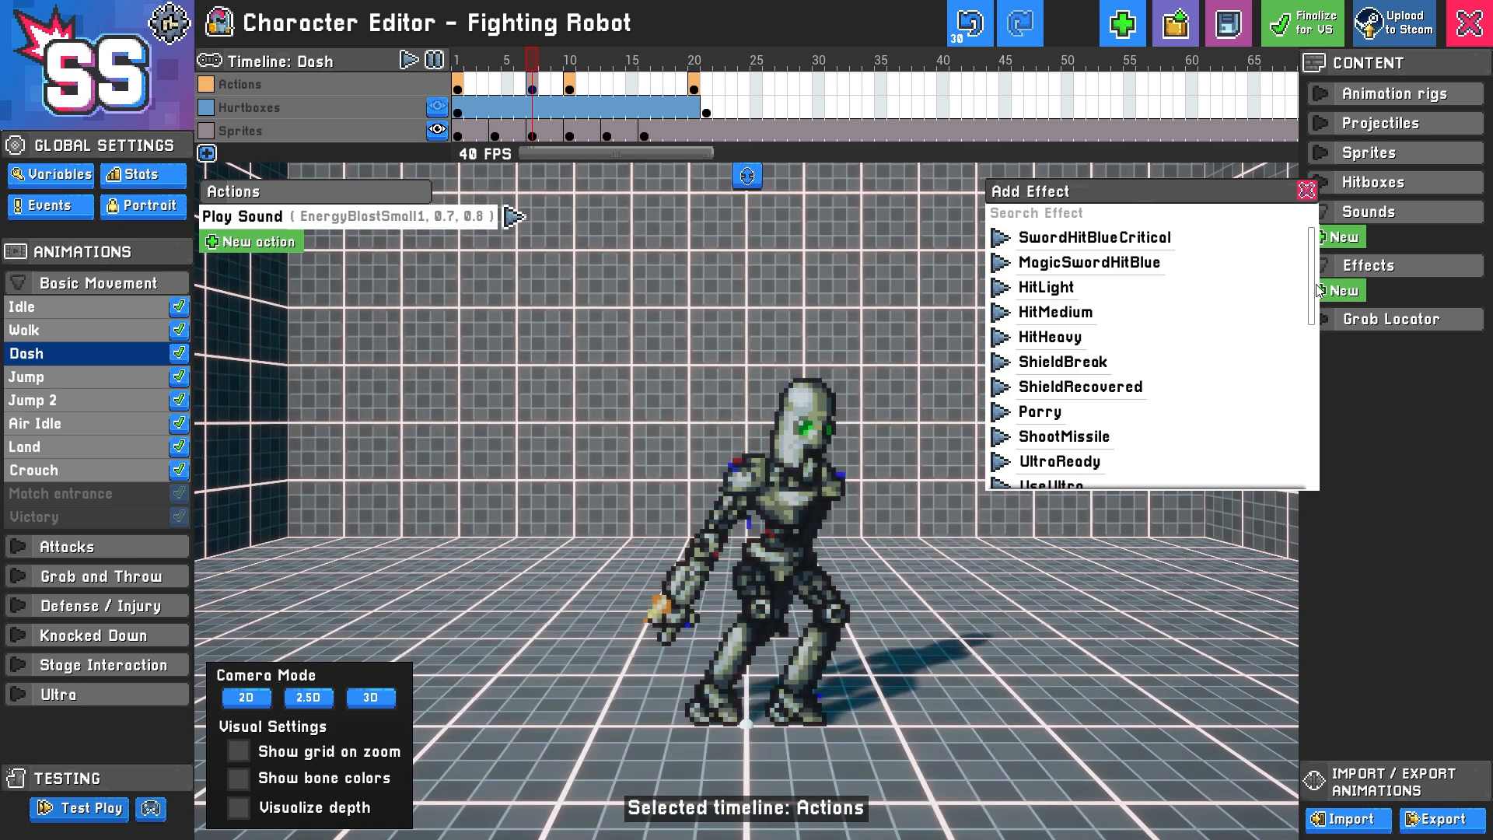
Add the UltraExplosion effect to the Dash animation's frame 7 actions and preview it
scroll(1099, 310, "down", 2)
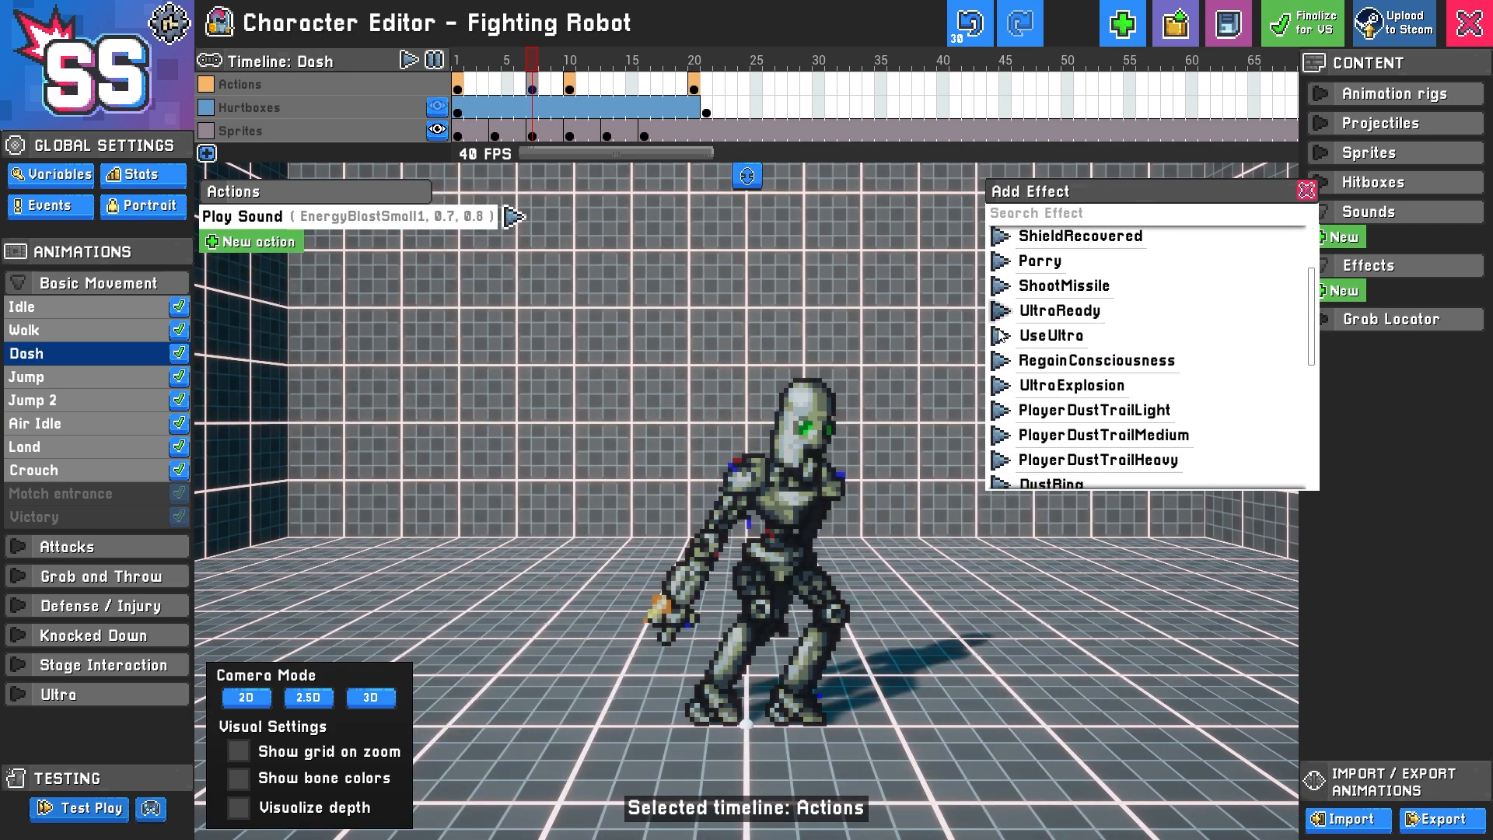
left_click(1000, 312)
scroll(1258, 336, "down", 1)
left_click(1002, 309)
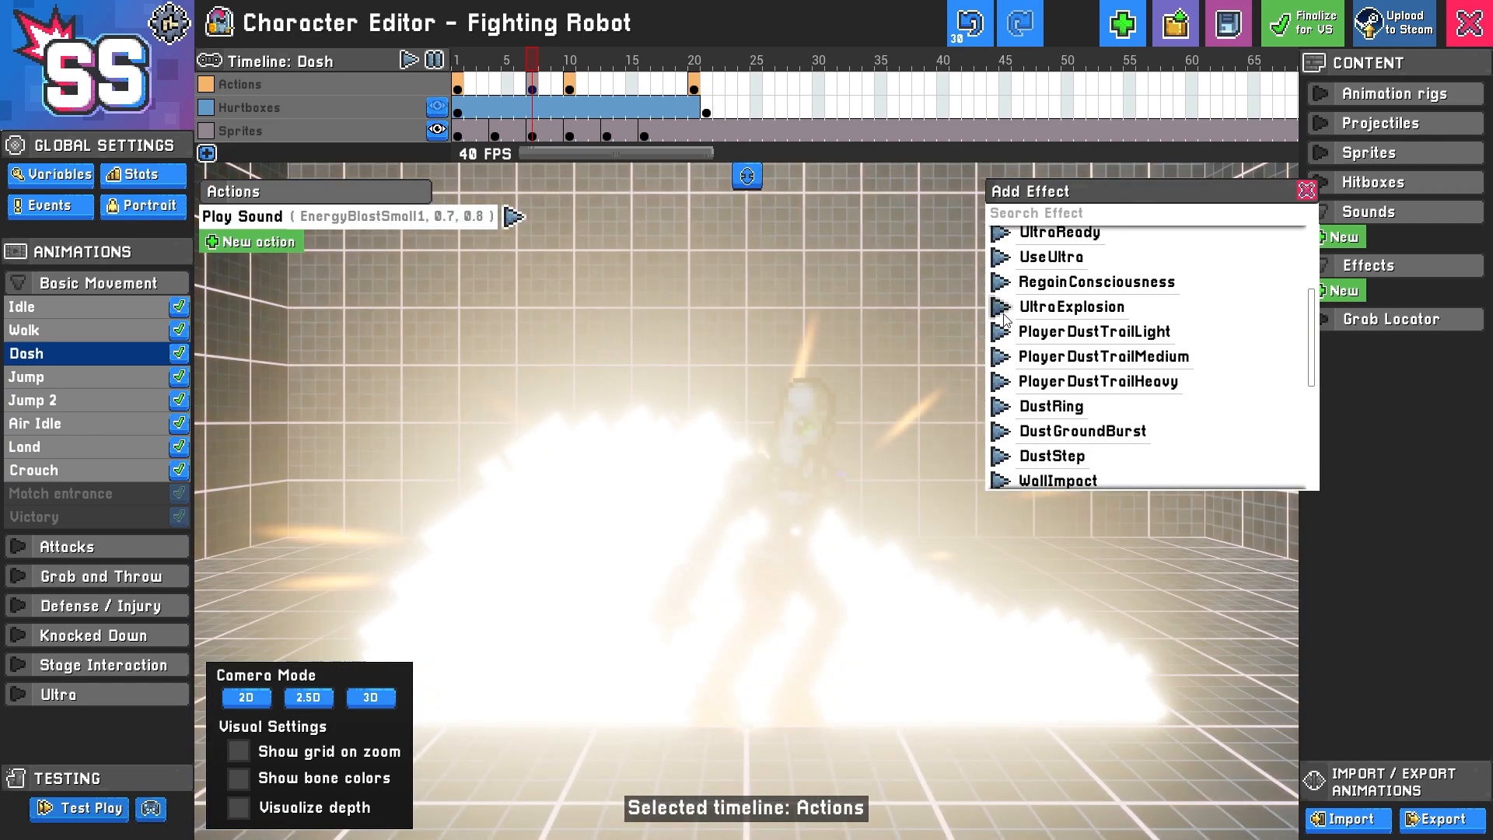
left_click(1073, 308)
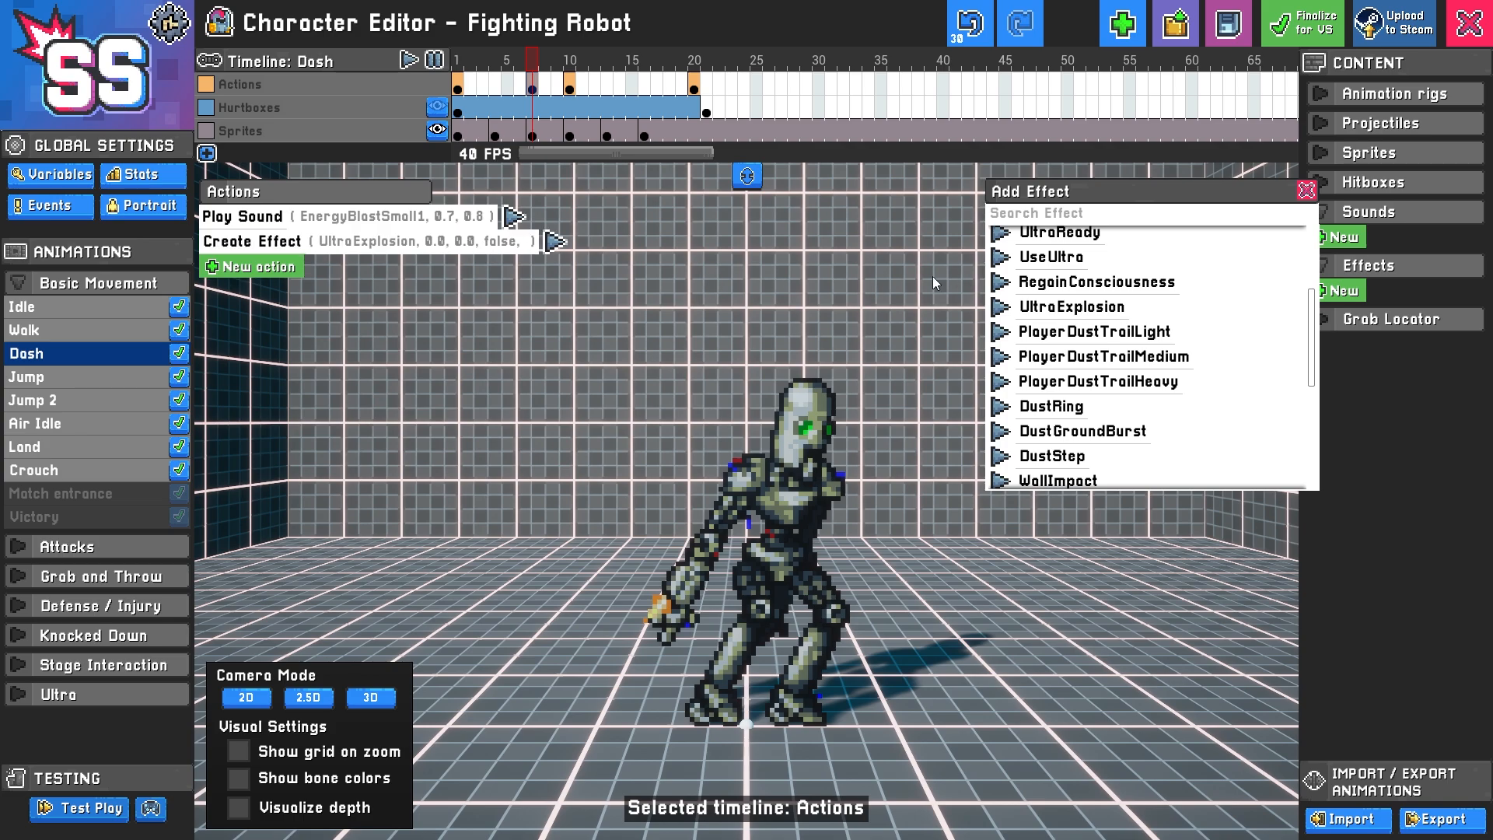
left_click(1313, 196)
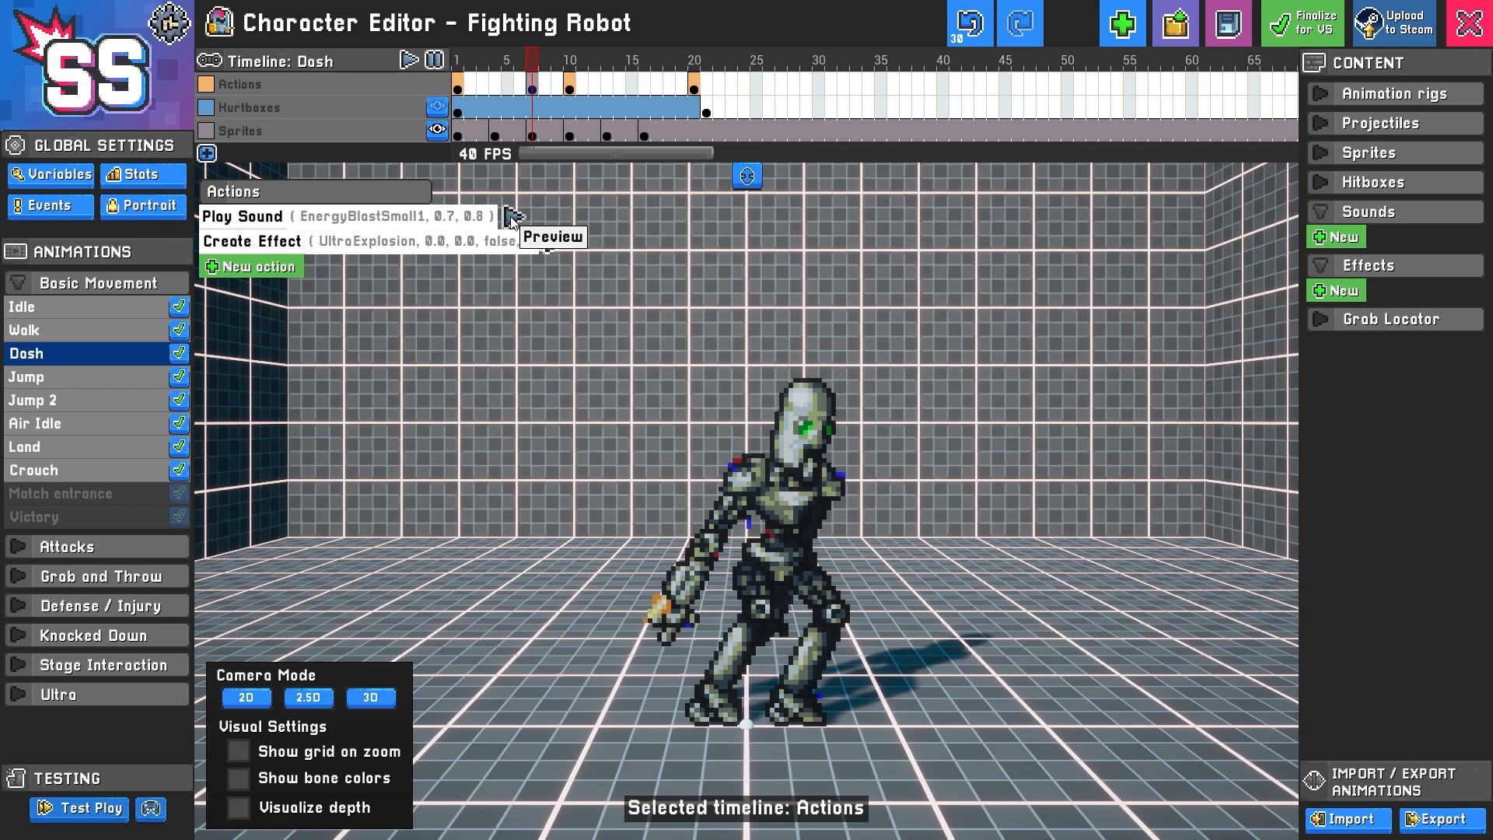
left_click(554, 242)
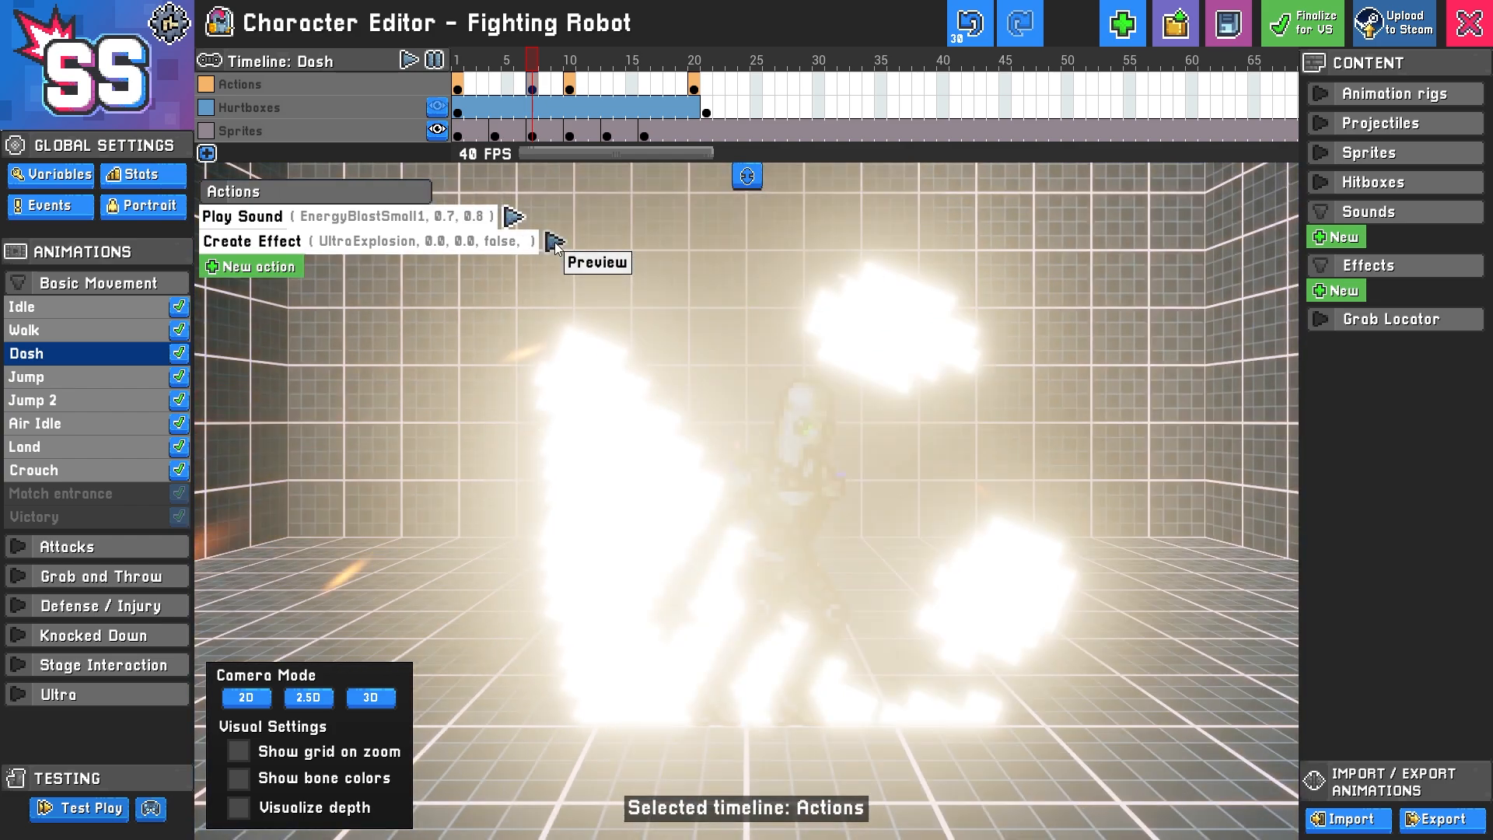
Set the UltraExplosion effect's horizontal offset to -40, trying -400 as well, and preview the placement
left_click(211, 244)
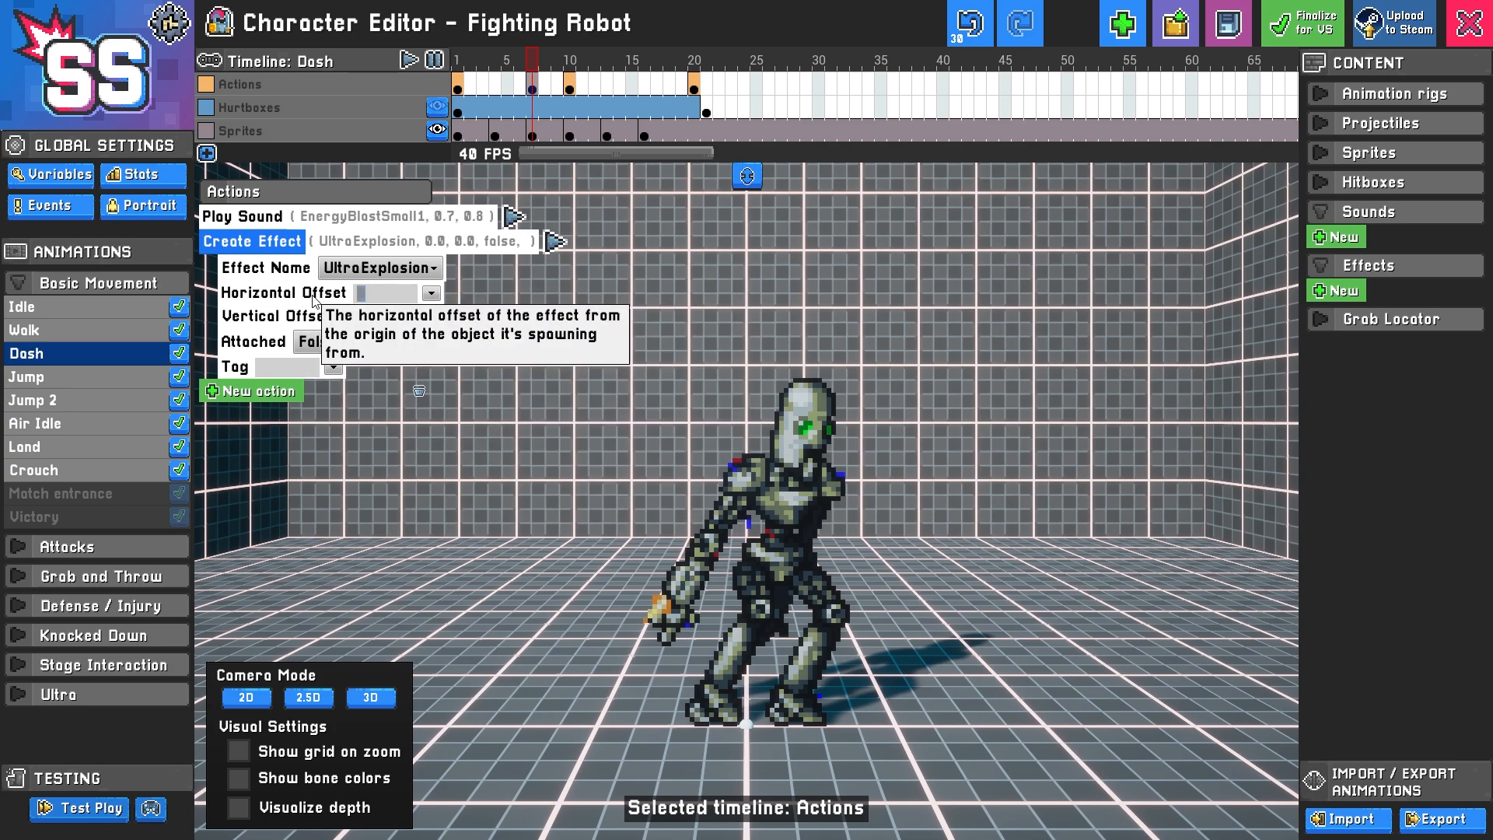
left_click(387, 295)
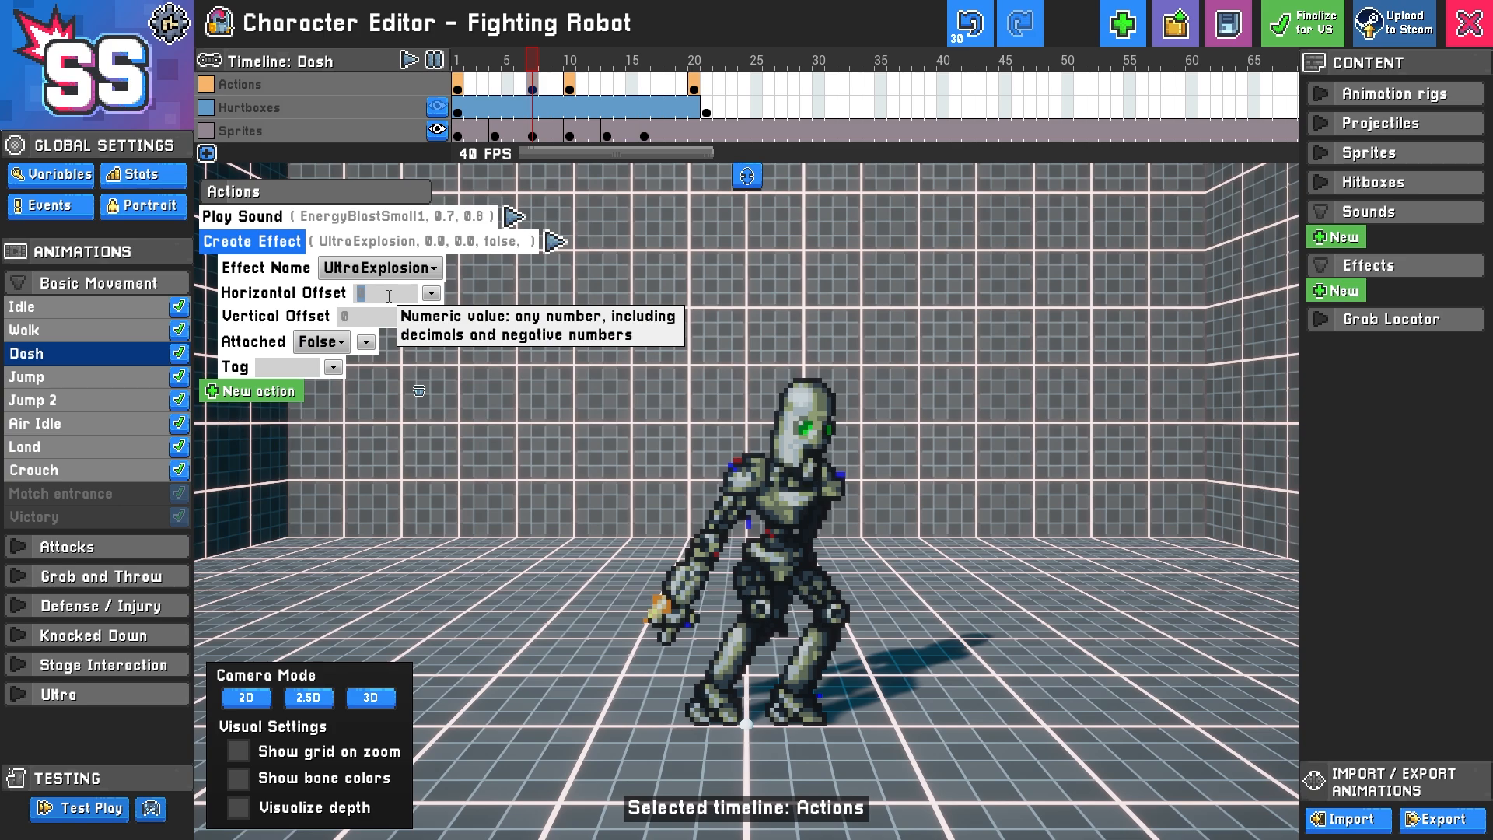
type("-40")
key("Return")
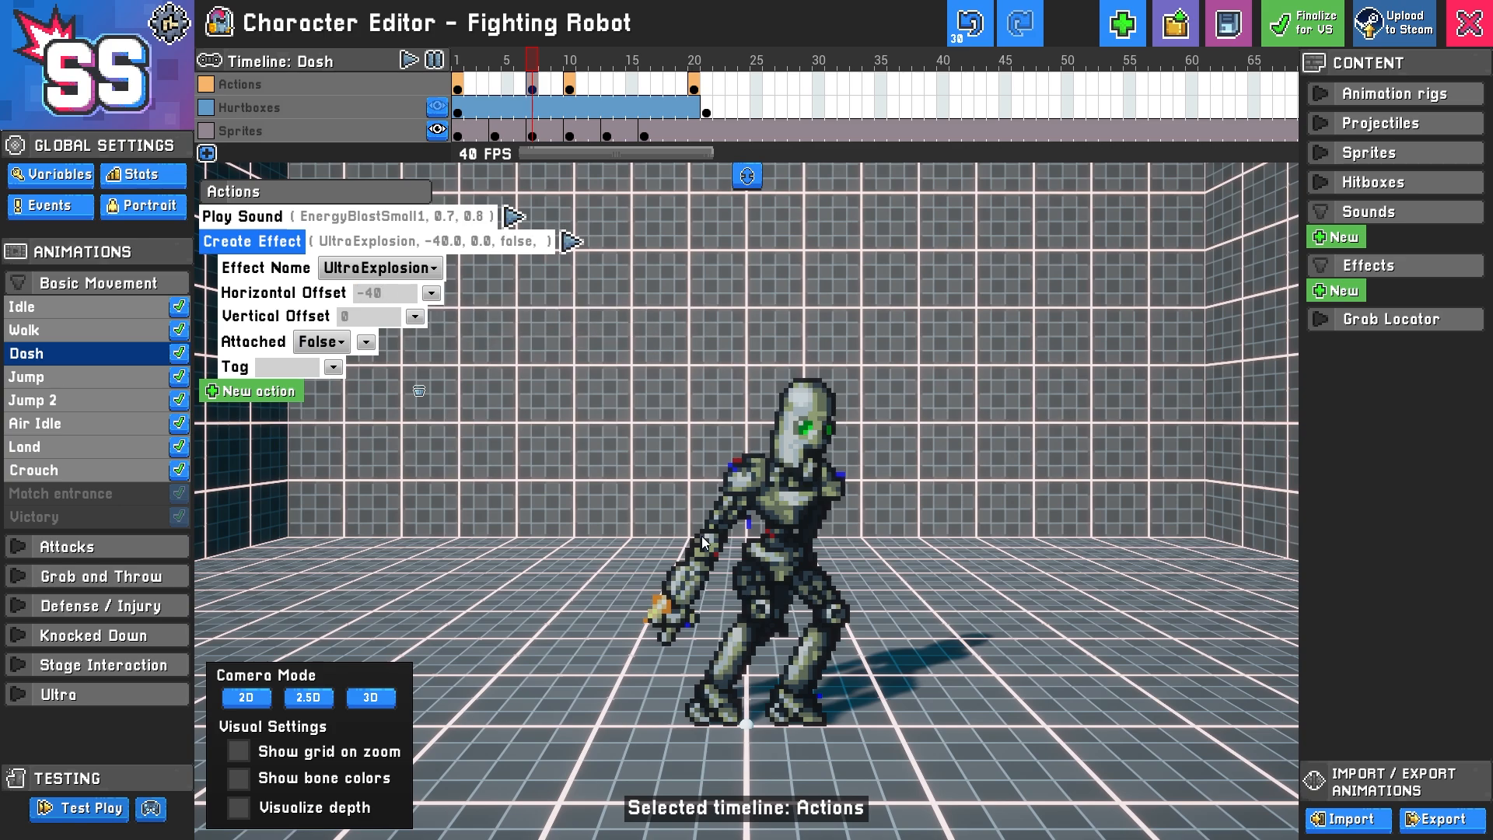
left_click(573, 242)
type("0")
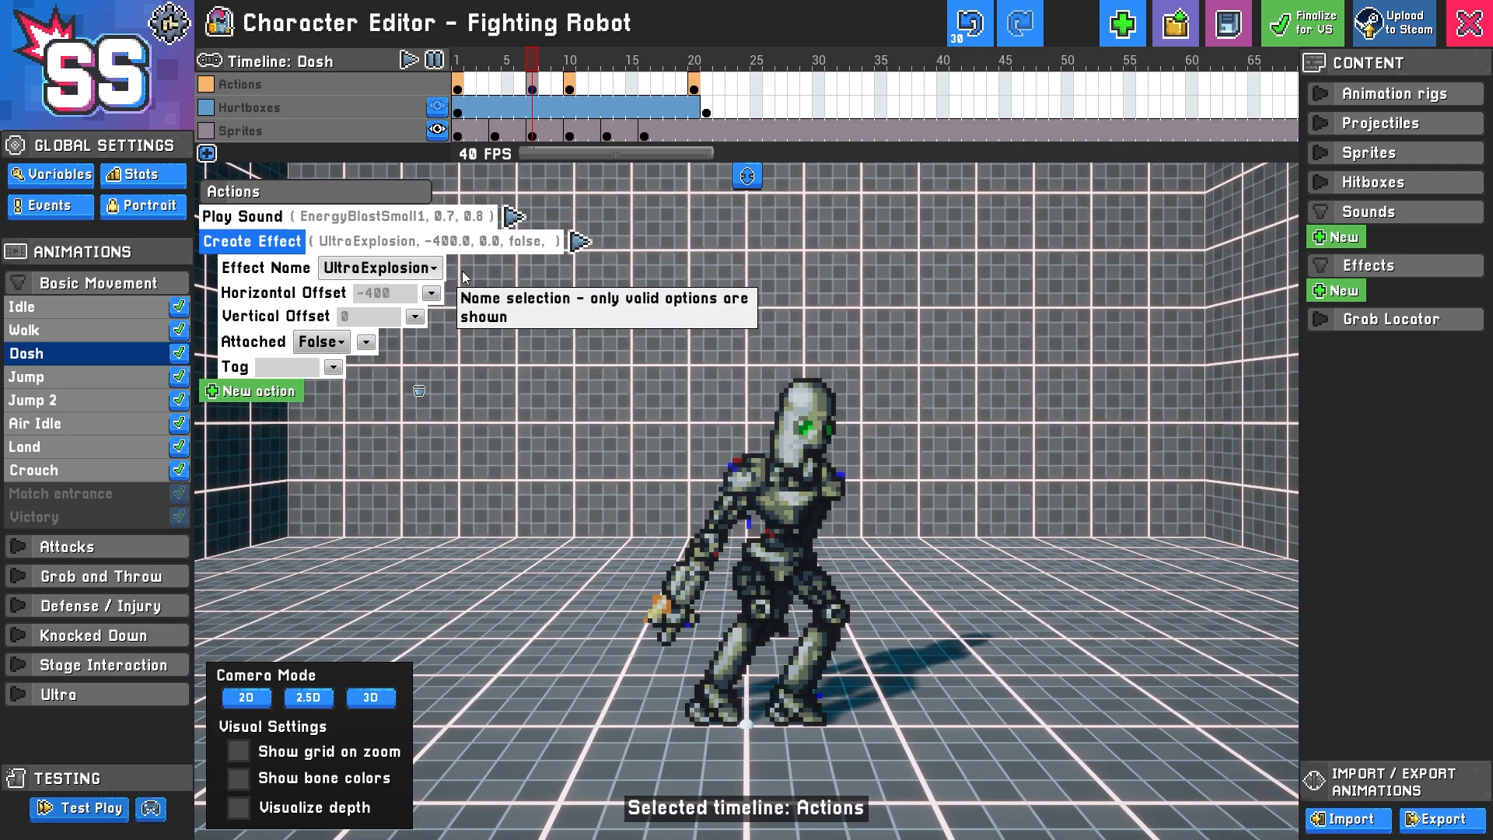
left_click(576, 241)
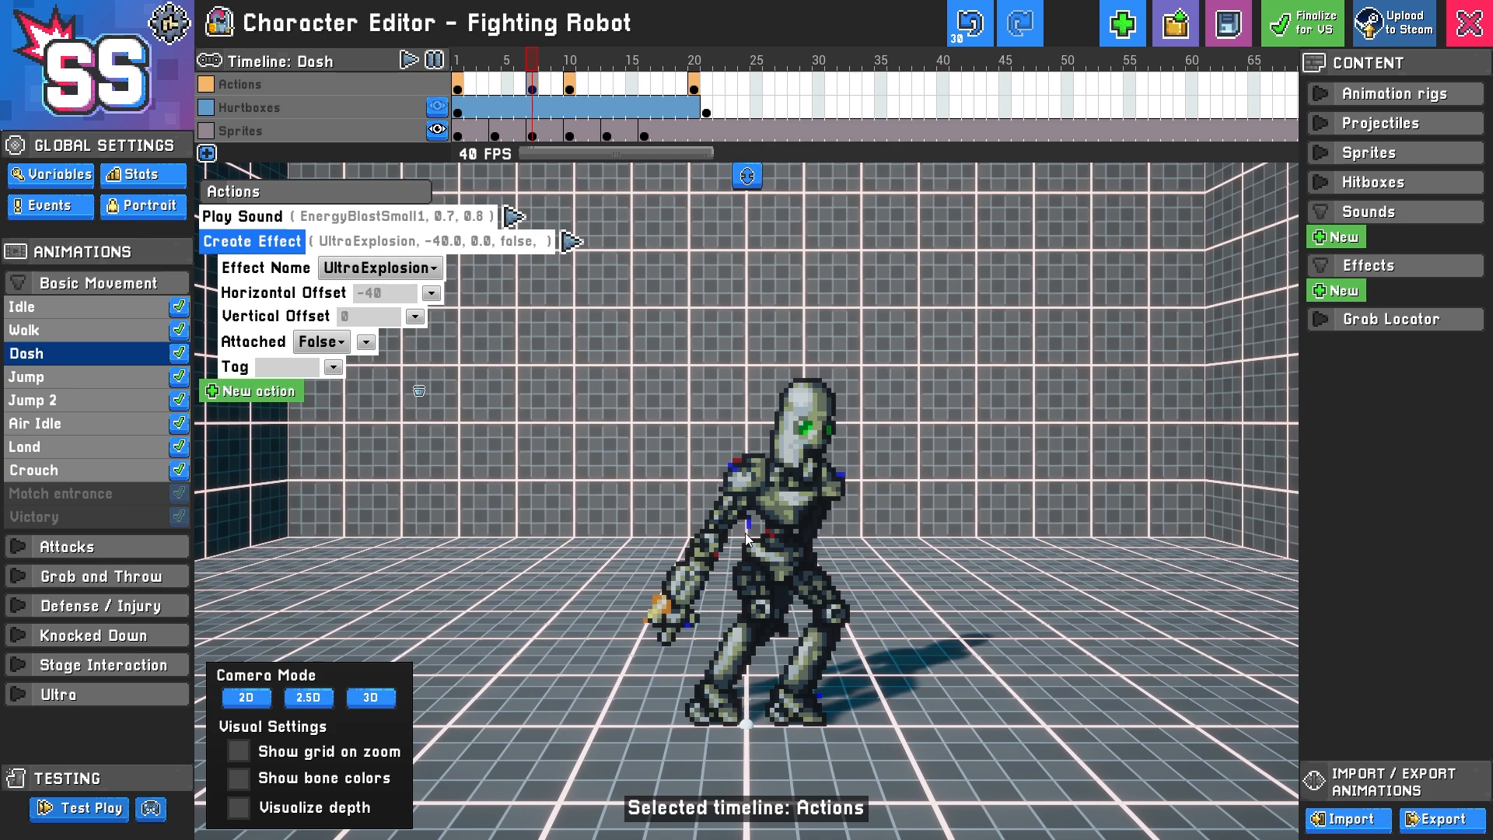
Set the UltraExplosion effect's vertical offset to 20 and preview it
left_click(361, 322)
type("2")
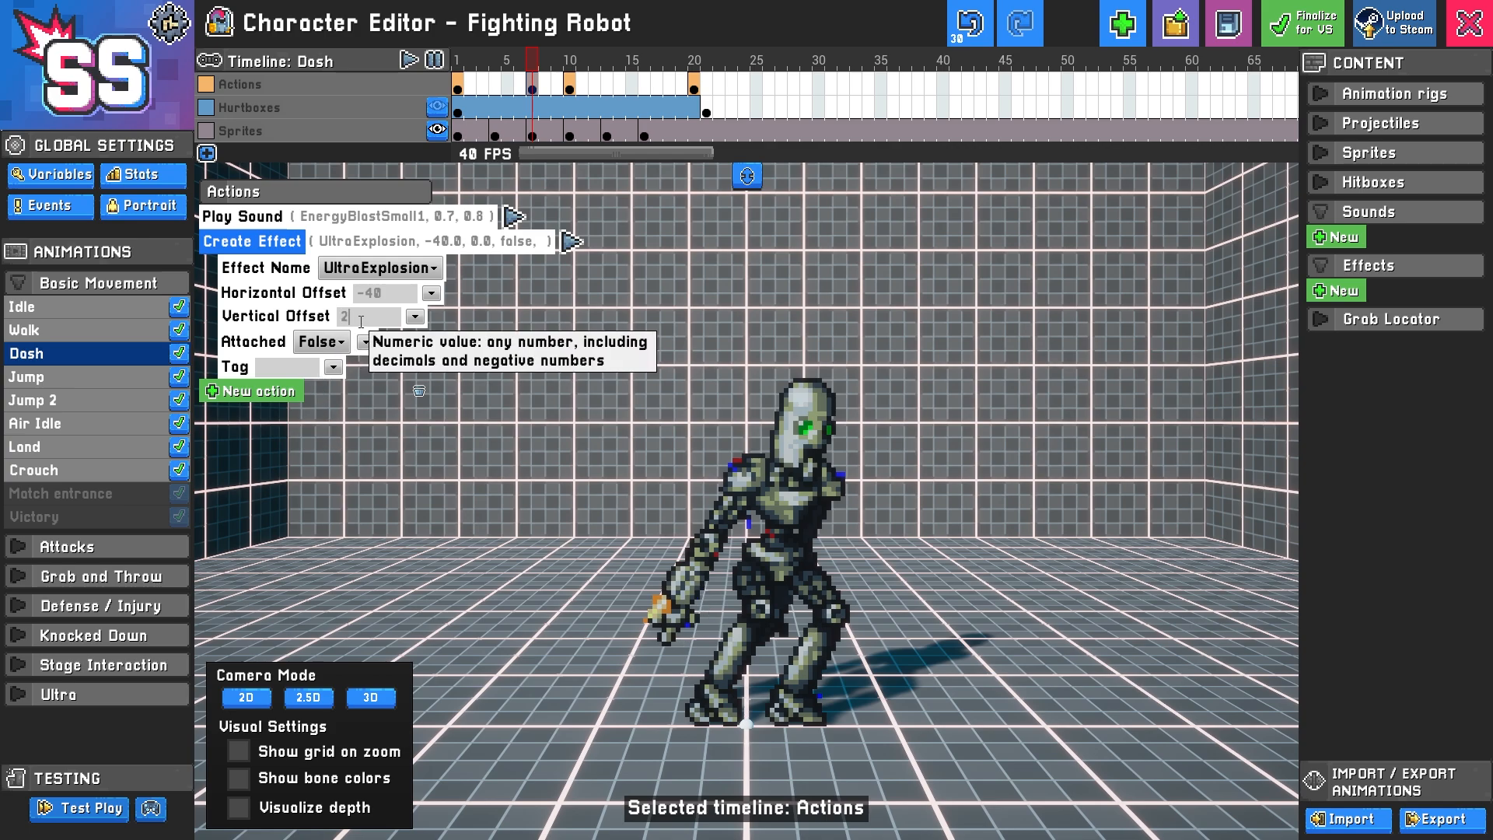
type("0")
left_click(579, 241)
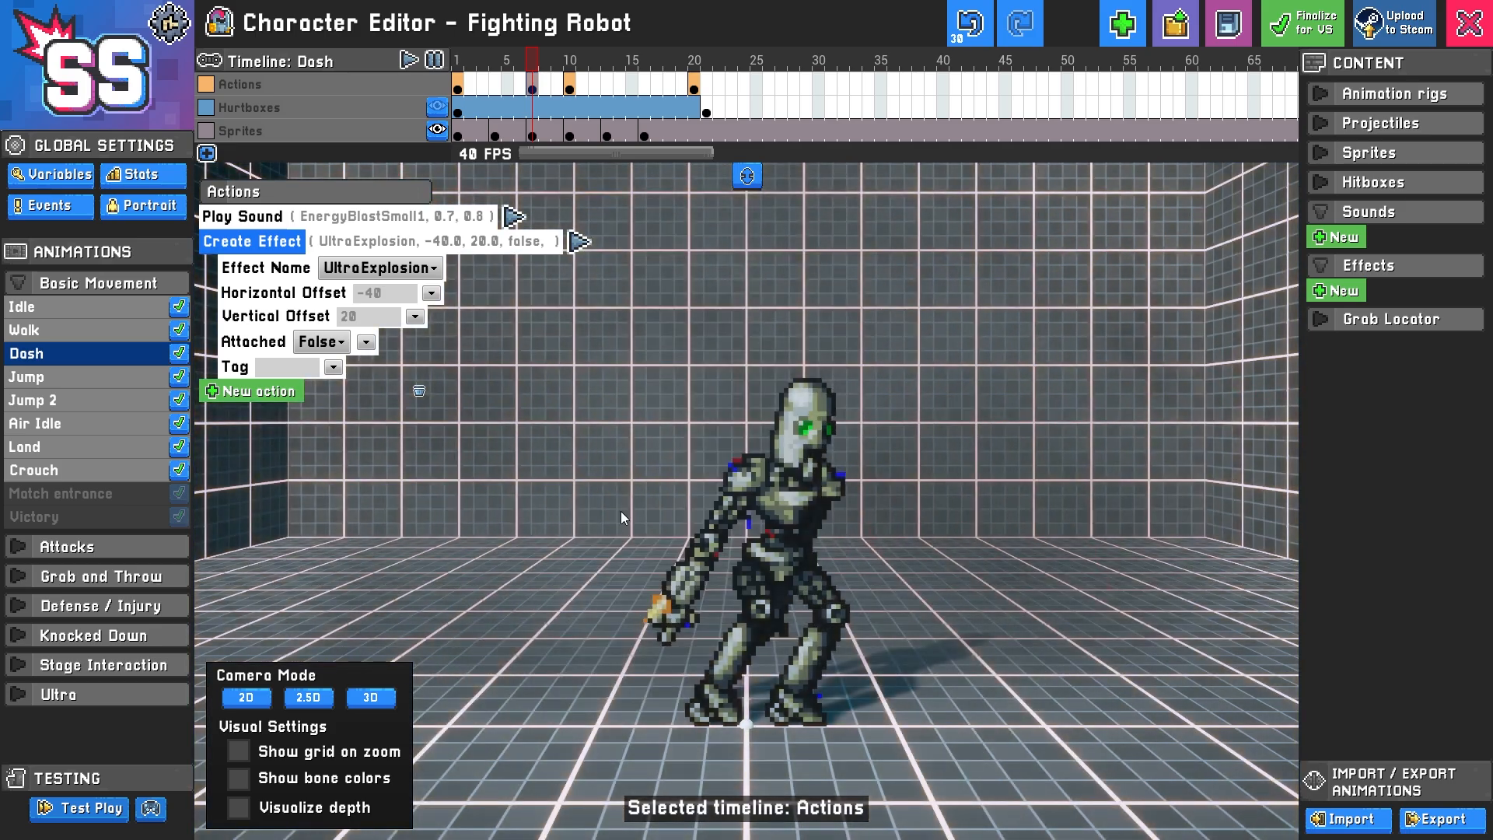
Set the UltraExplosion effect's Attached option to True and preview the frame 7 effect
left_click(328, 349)
left_click(320, 380)
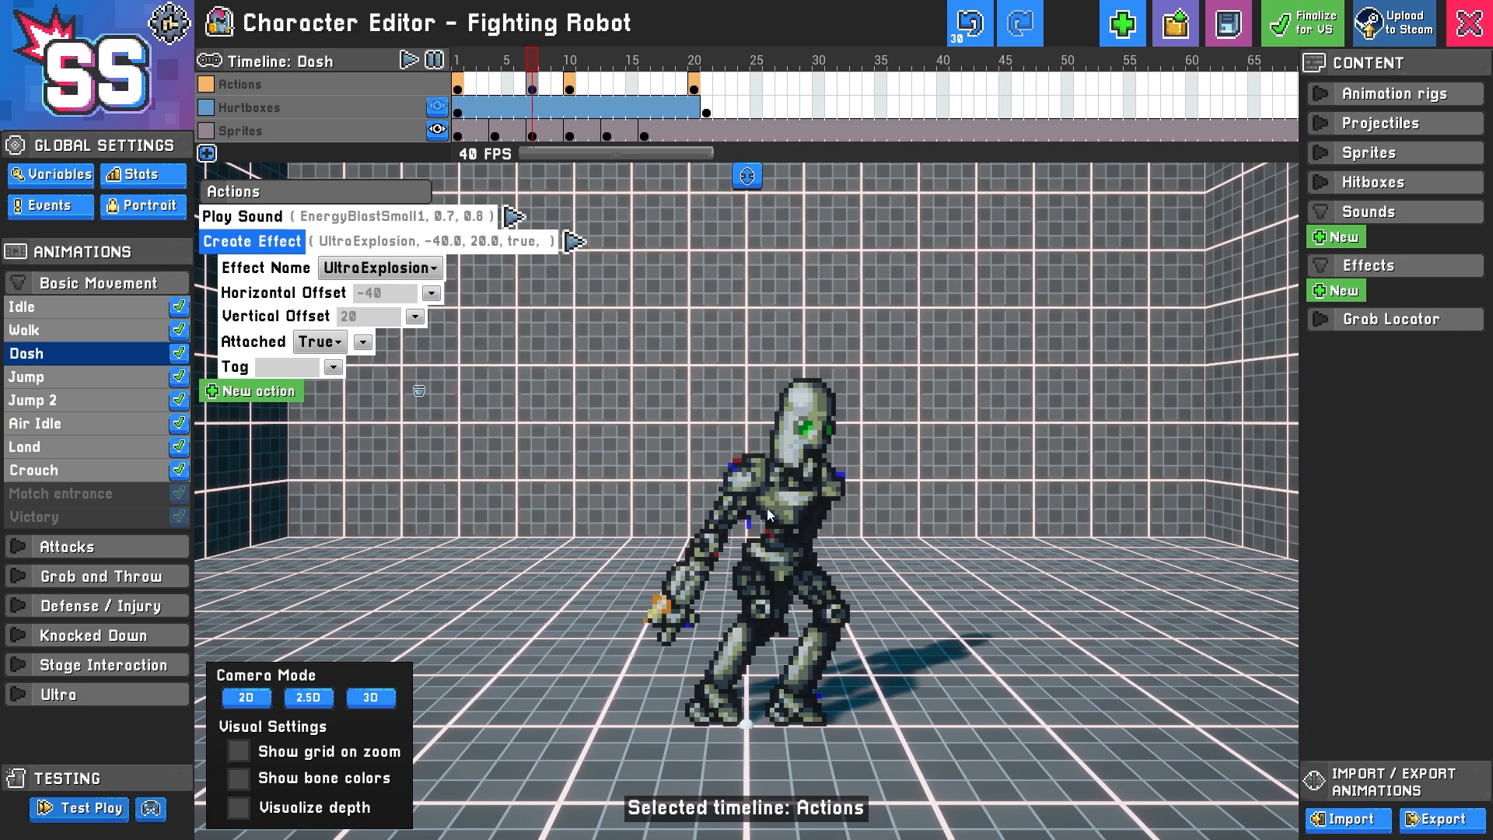
left_click(574, 242)
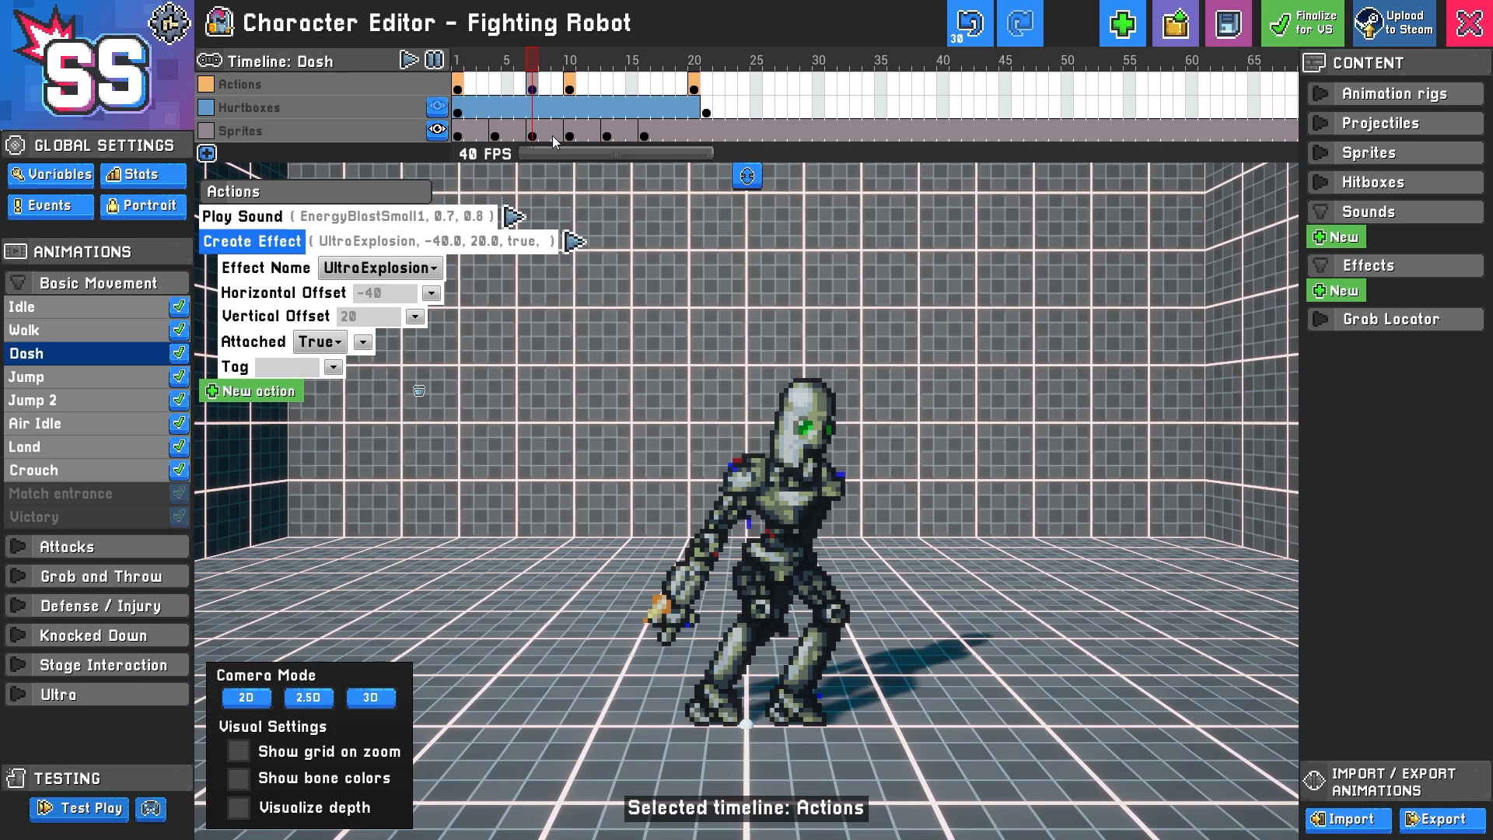
left_click_drag(460, 86, 584, 86)
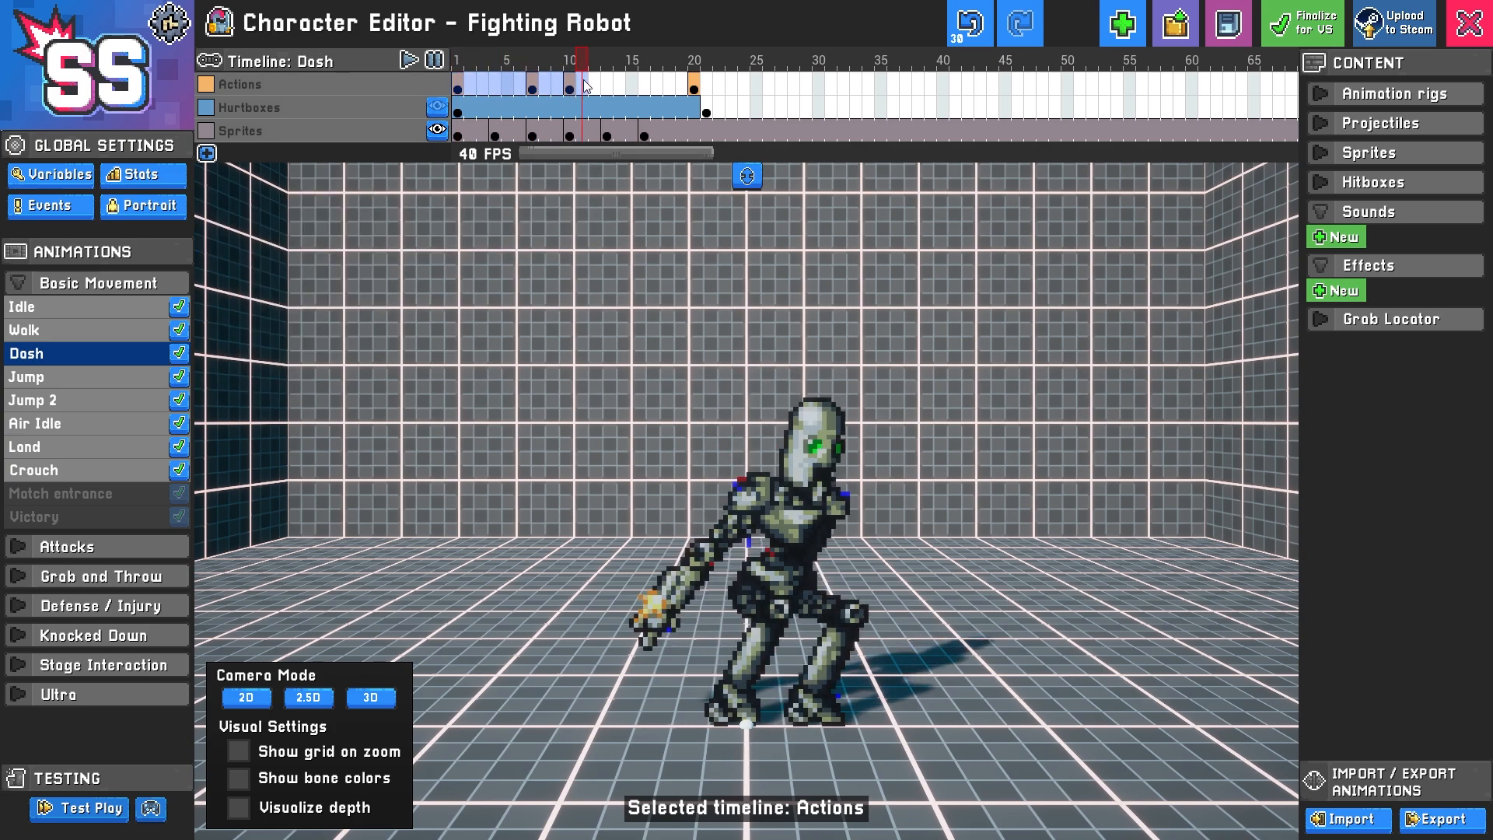
left_click(535, 89)
left_click(575, 242)
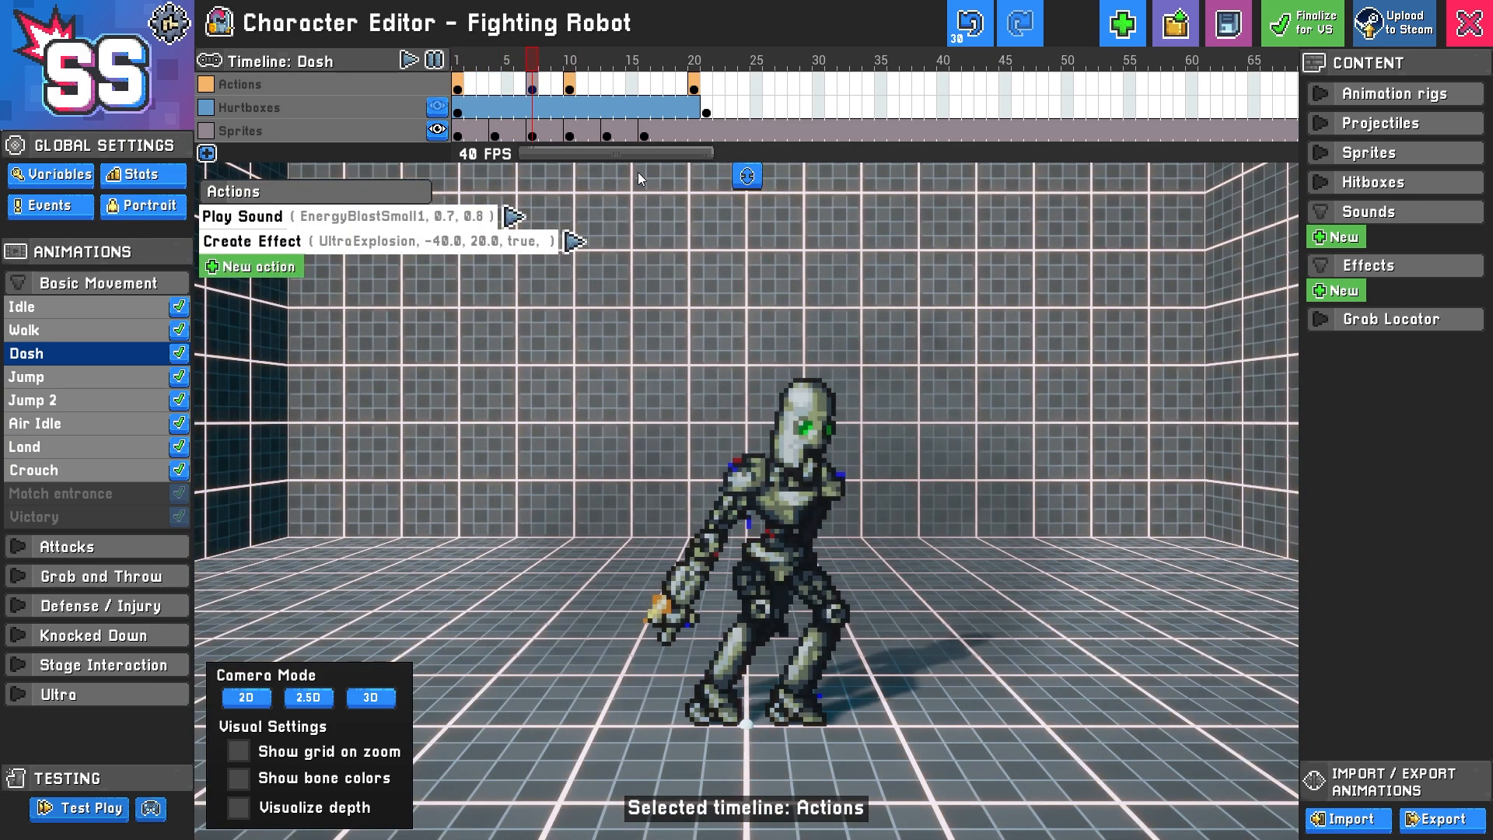
Test play the dash with the attached explosion effect and return to the editor
left_click(65, 809)
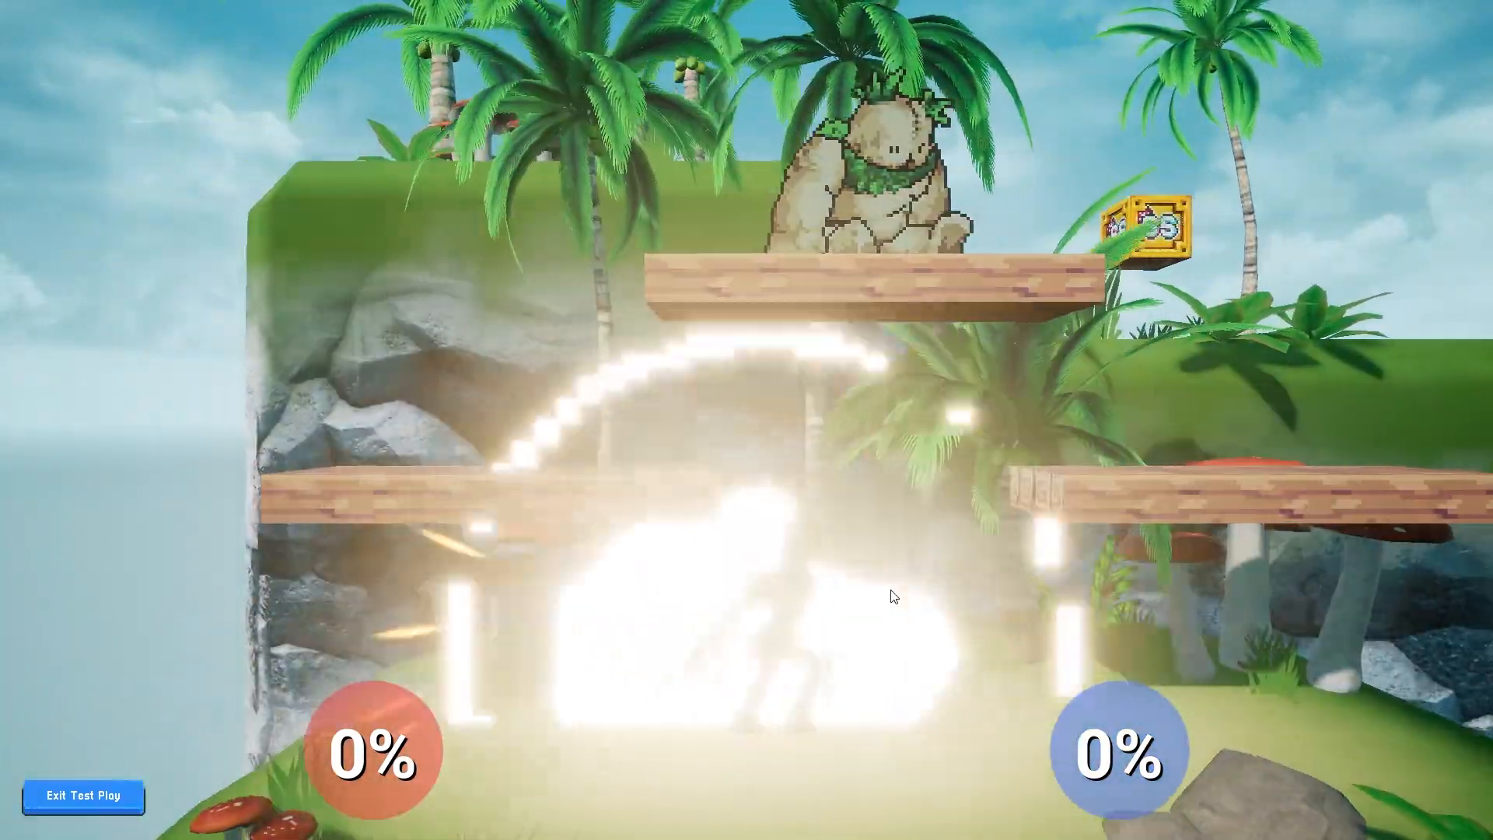
key("a")
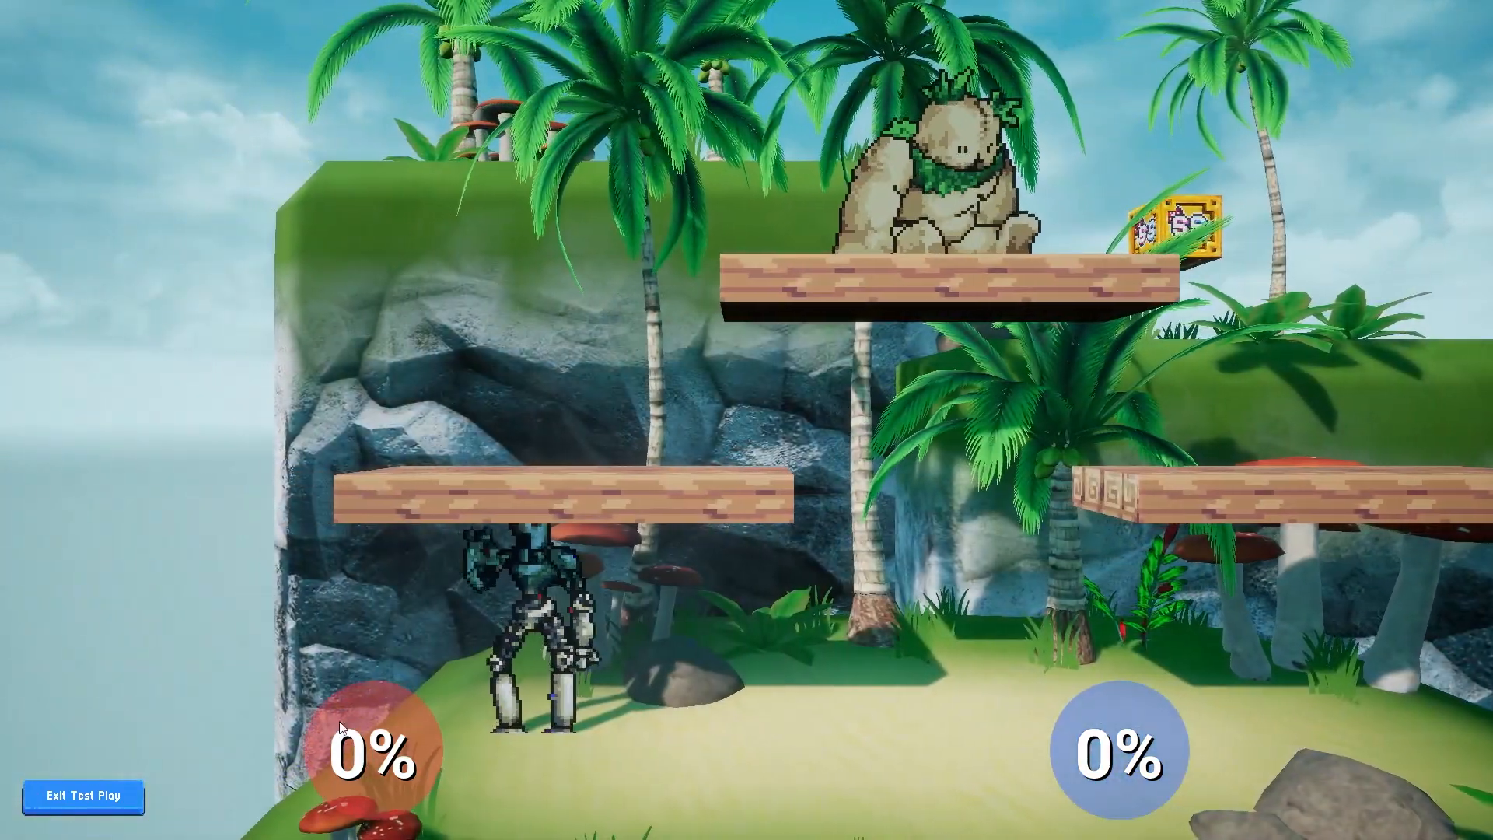
left_click(84, 795)
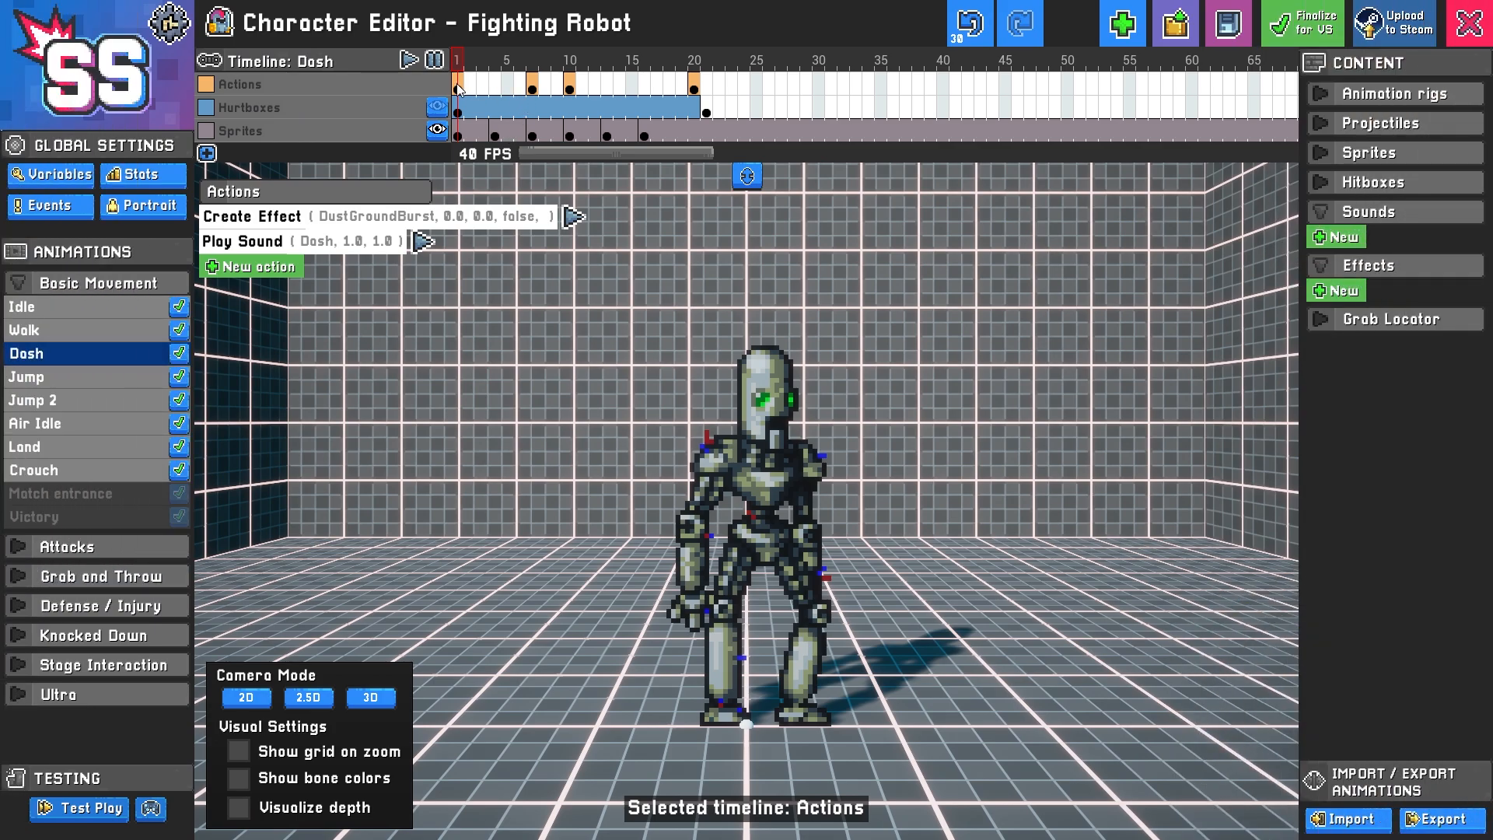
Set Attached to False for the UltraExplosion effect in the Dash animation's frame 7 actions
left_click(531, 85)
left_click(300, 243)
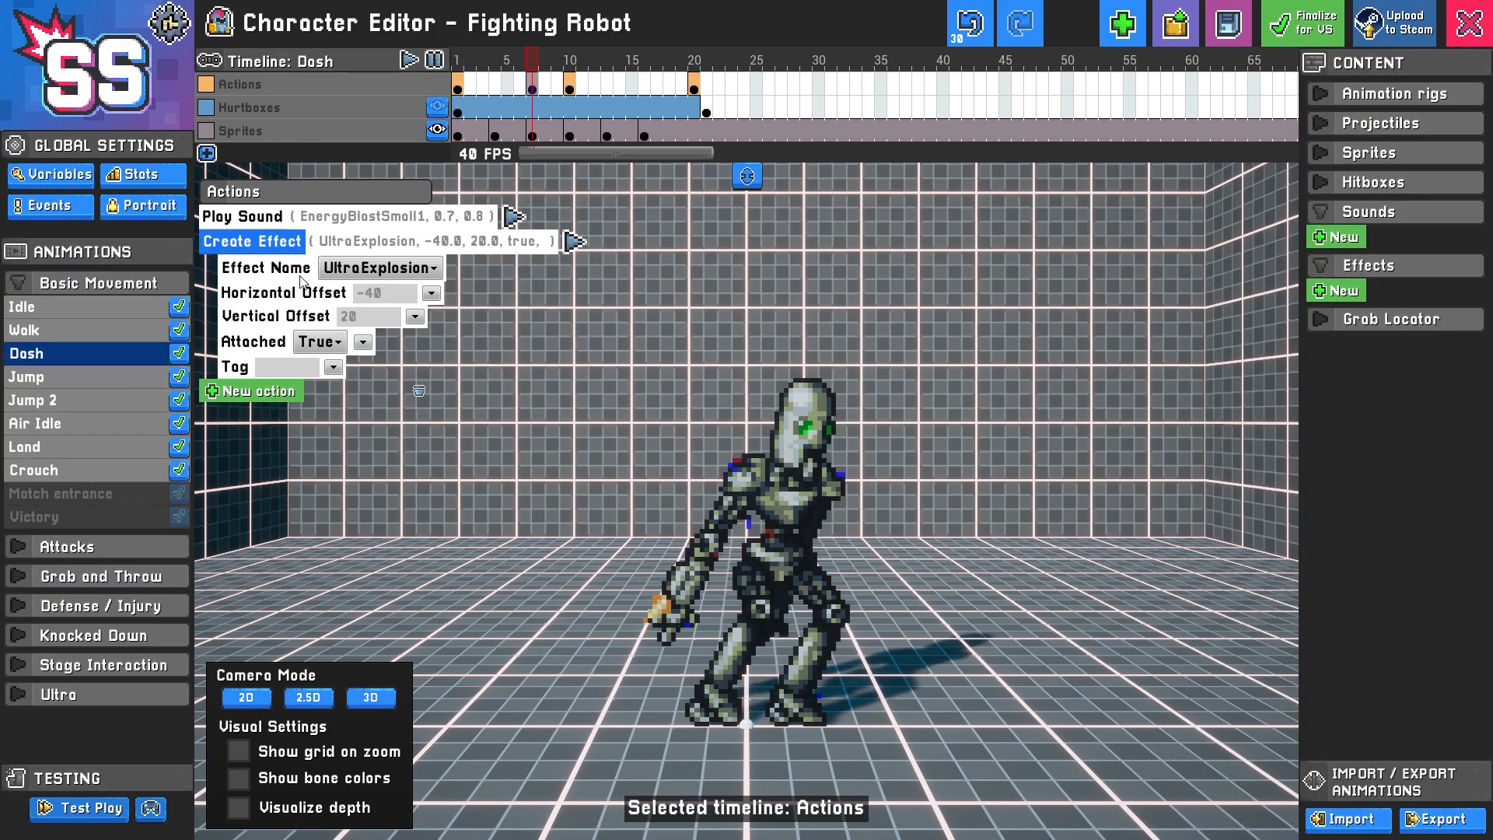
left_click(321, 341)
left_click(322, 378)
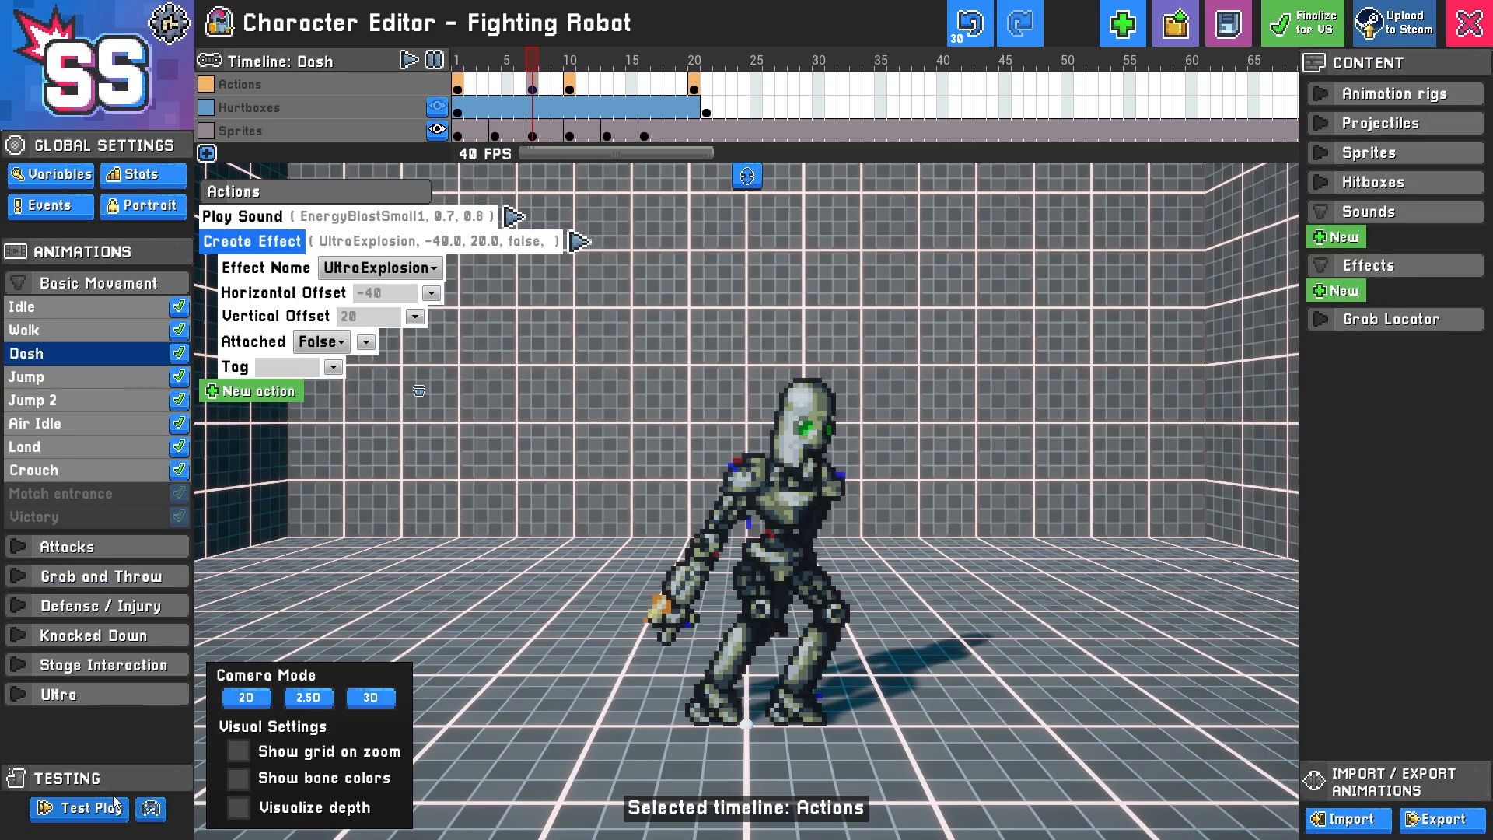
Test play the character again, dashing back and forth with the unattached explosion effect
left_click(81, 808)
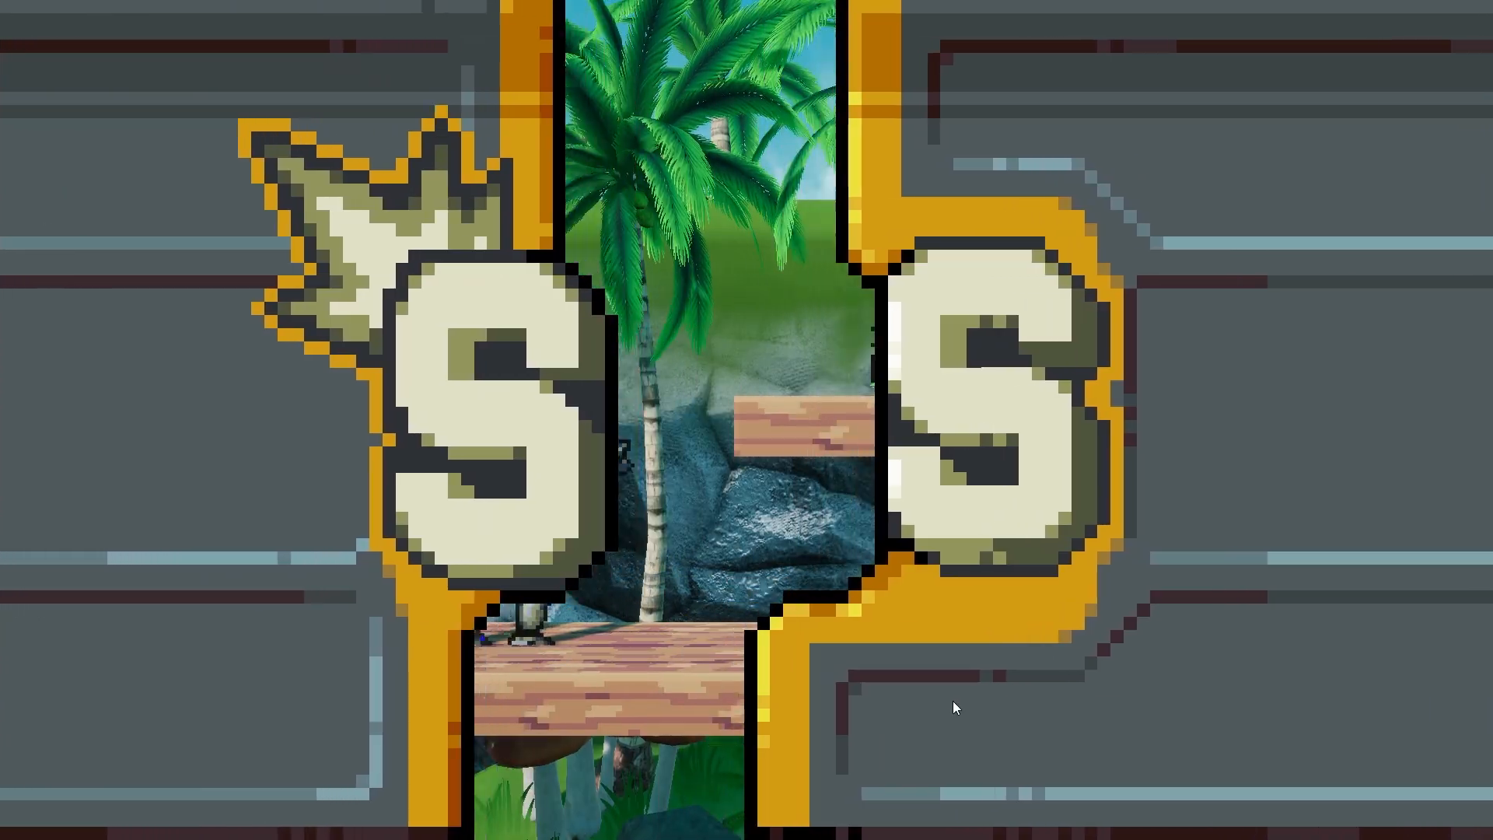
key("s")
key("d")
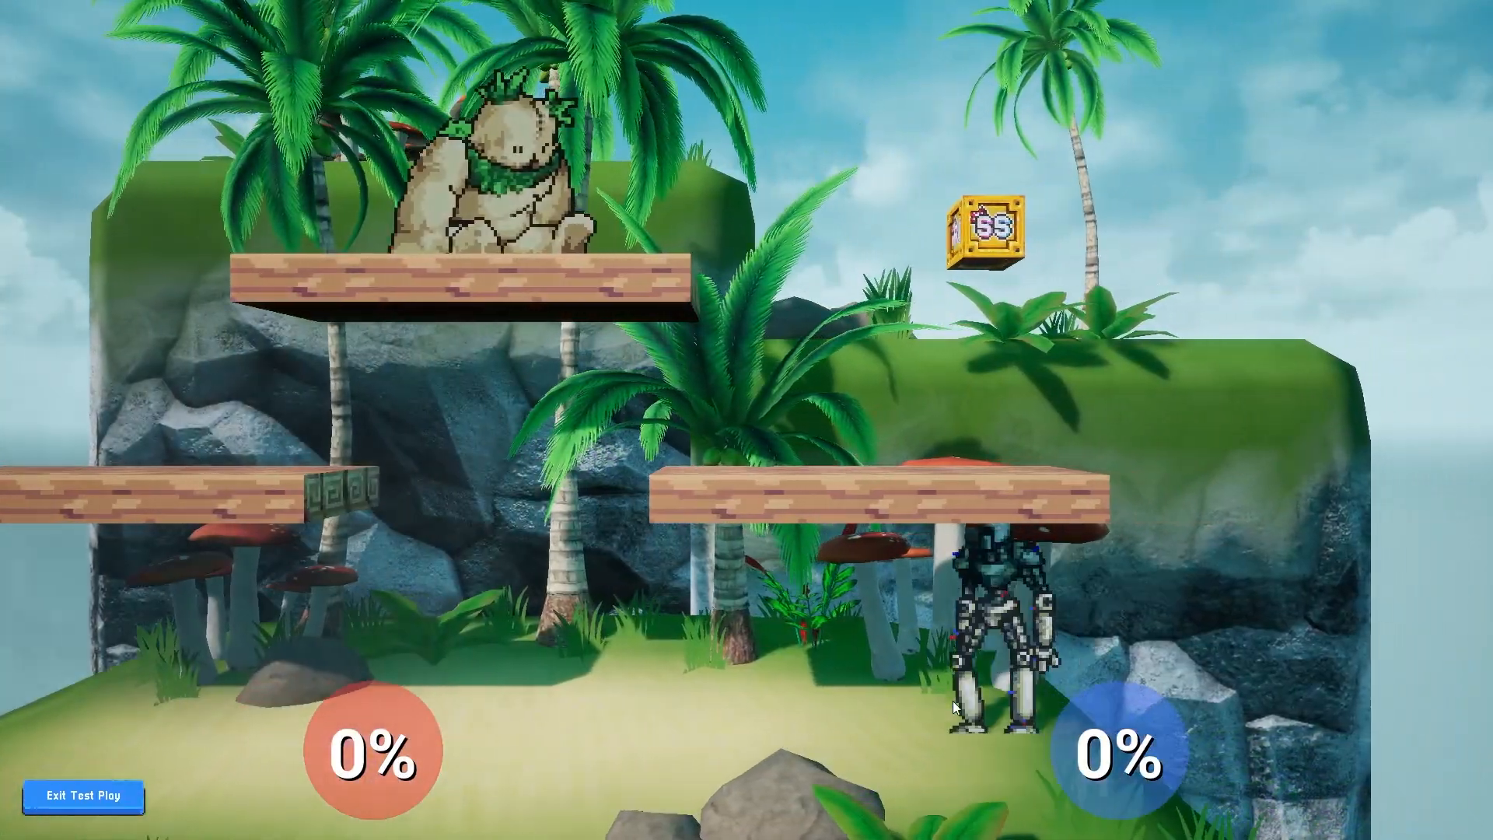
key("a")
key("a")
key("d")
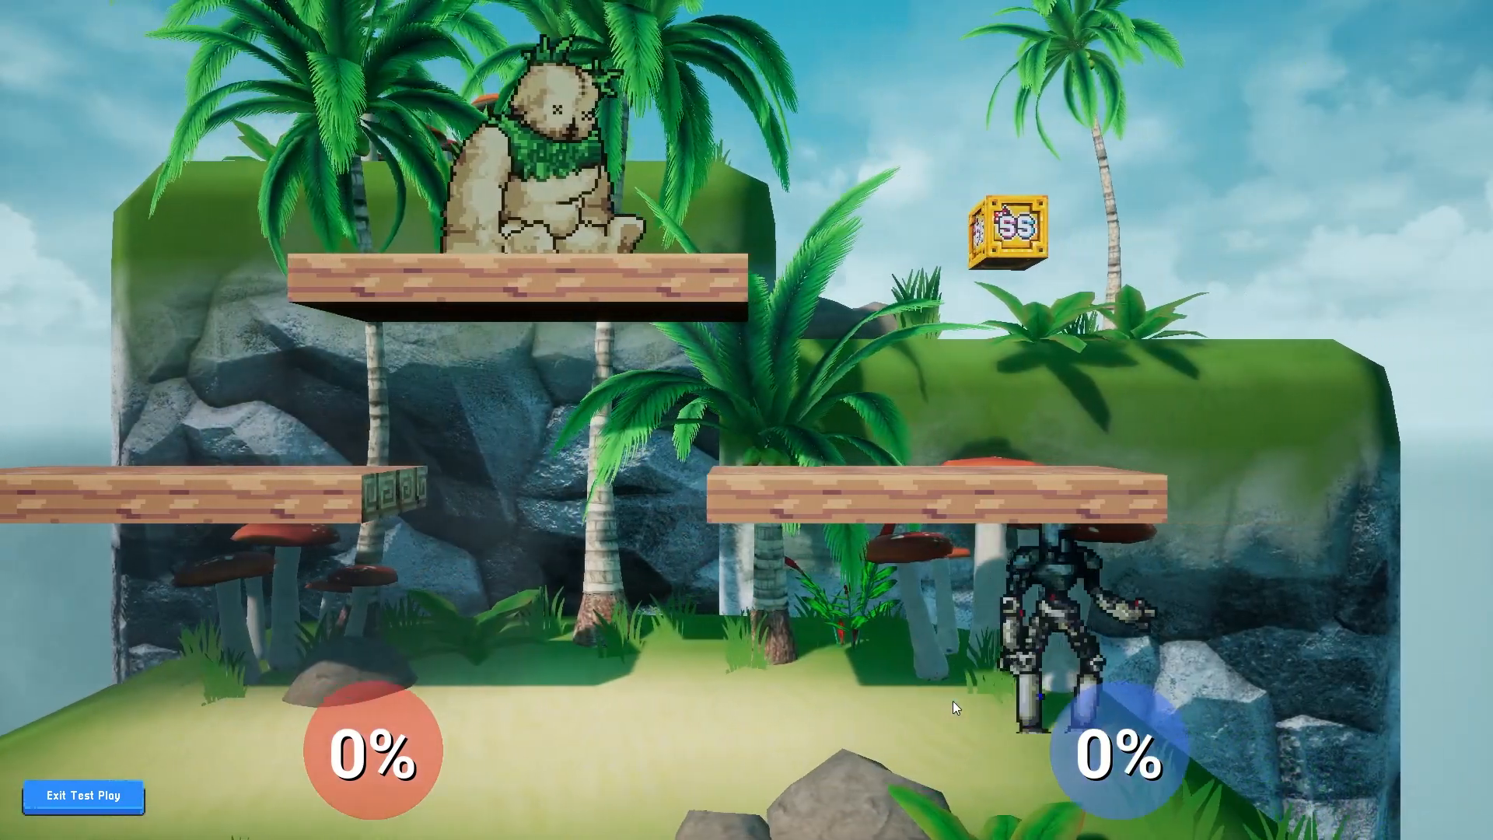
Dash the robot back across the stage once more and exit the test play
key("a")
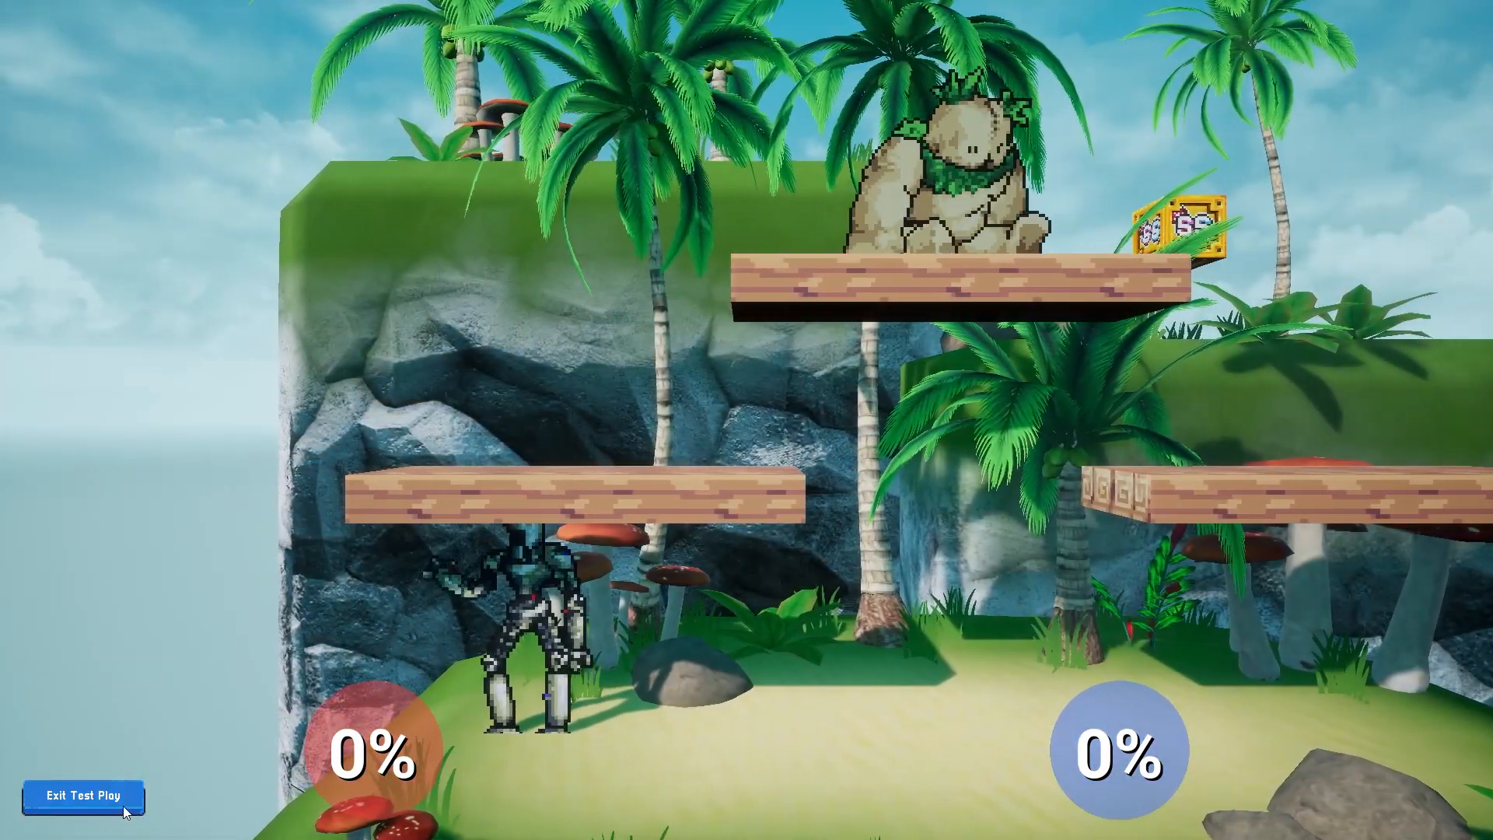
left_click(83, 795)
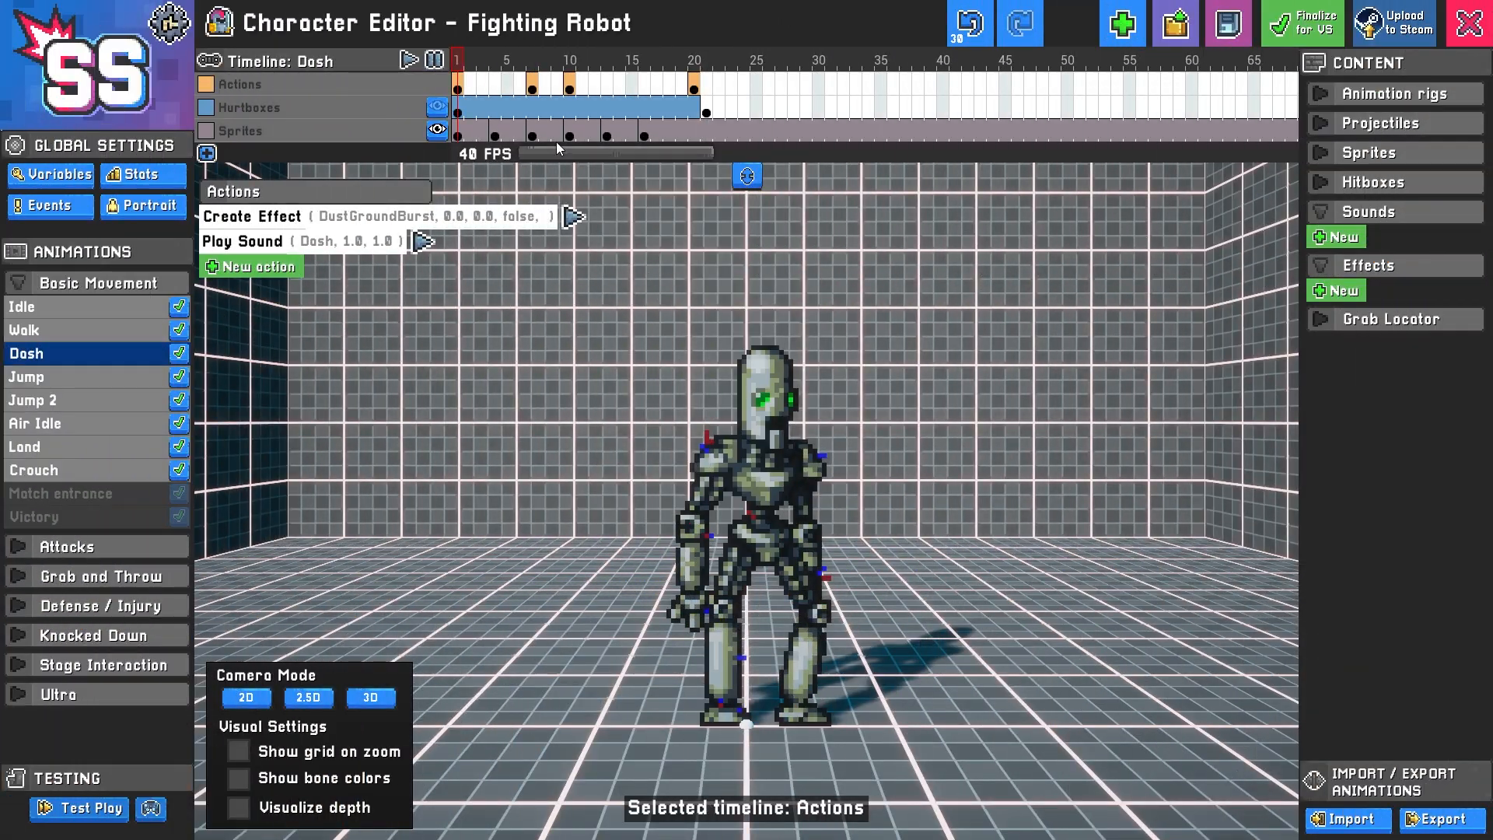
Set the pitch of the EnergyBlastSmall1 sound in the Dash animation's frame 7 actions to 1
left_click(533, 89)
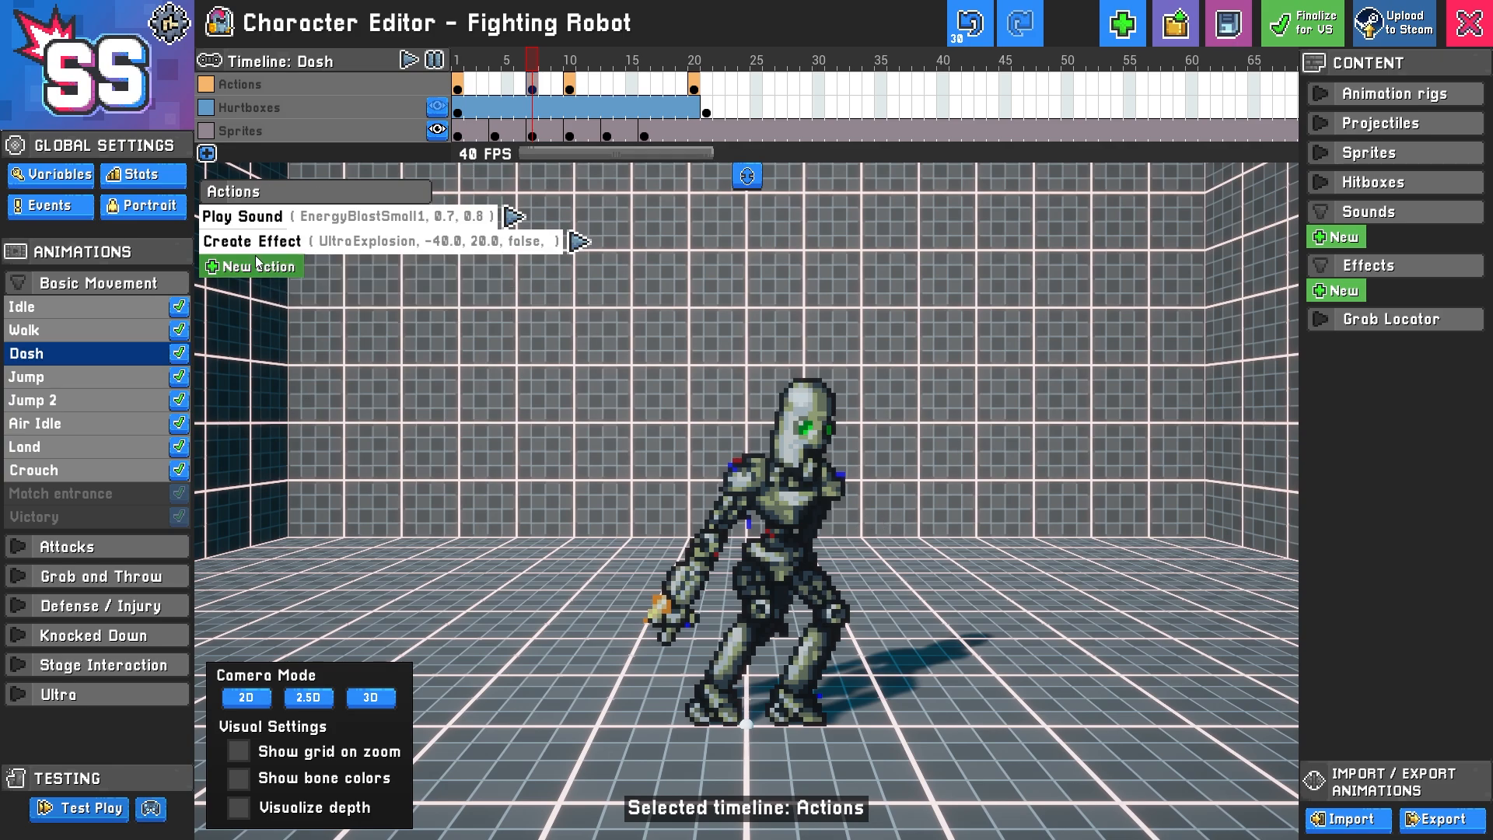
left_click(242, 216)
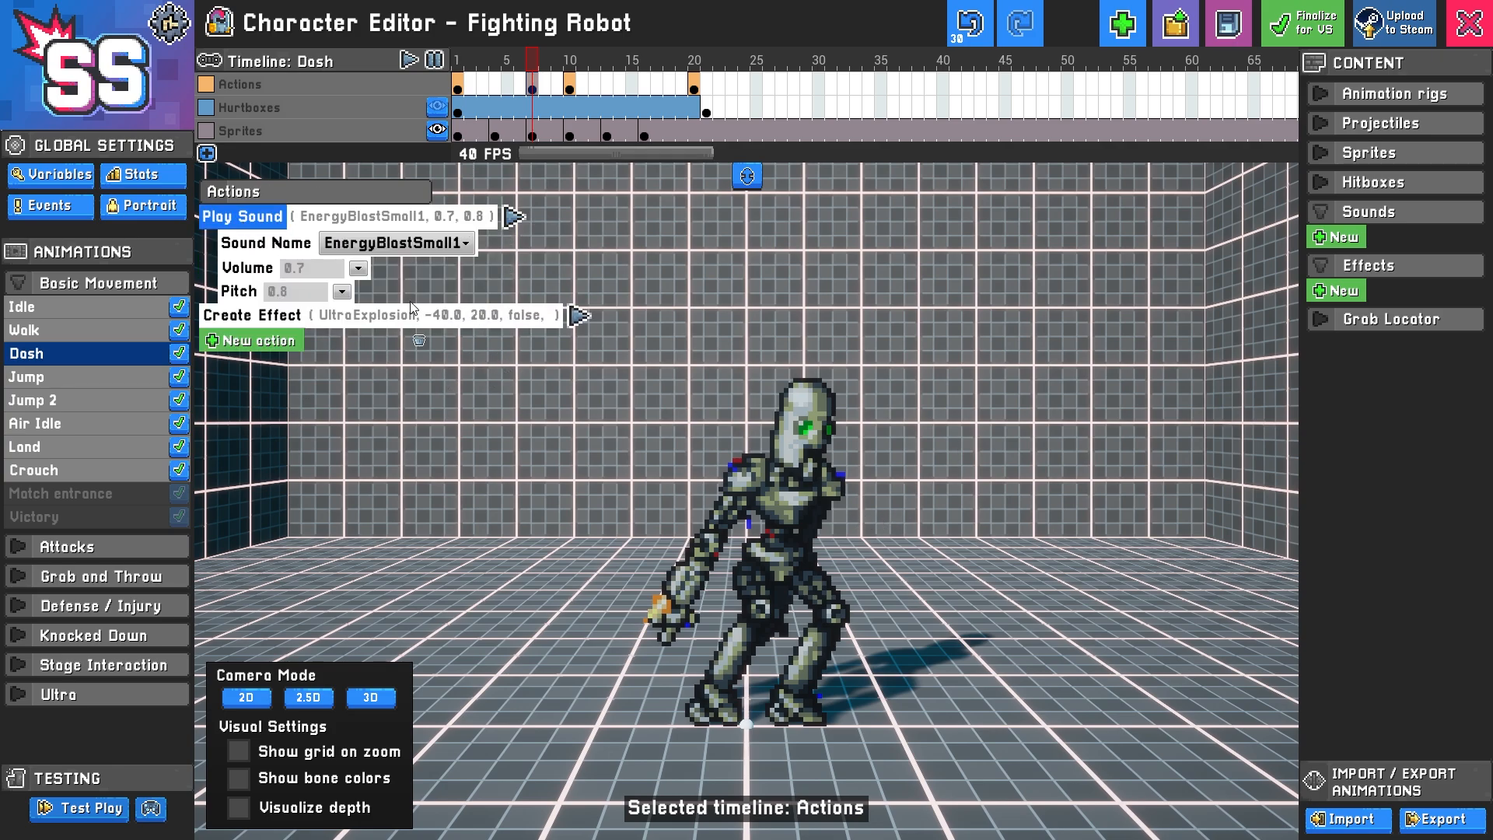
left_click(466, 243)
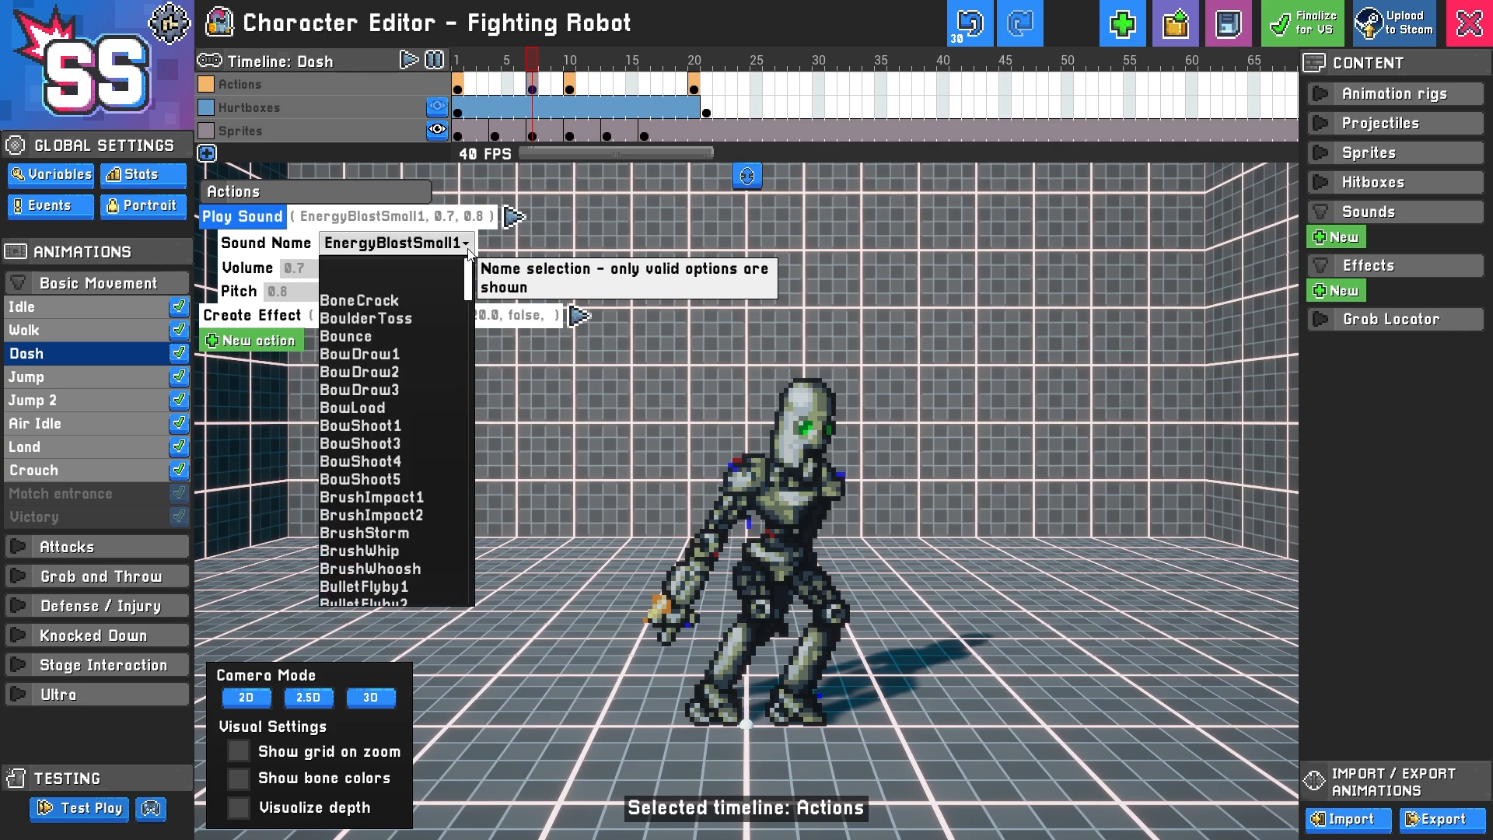
left_click(464, 246)
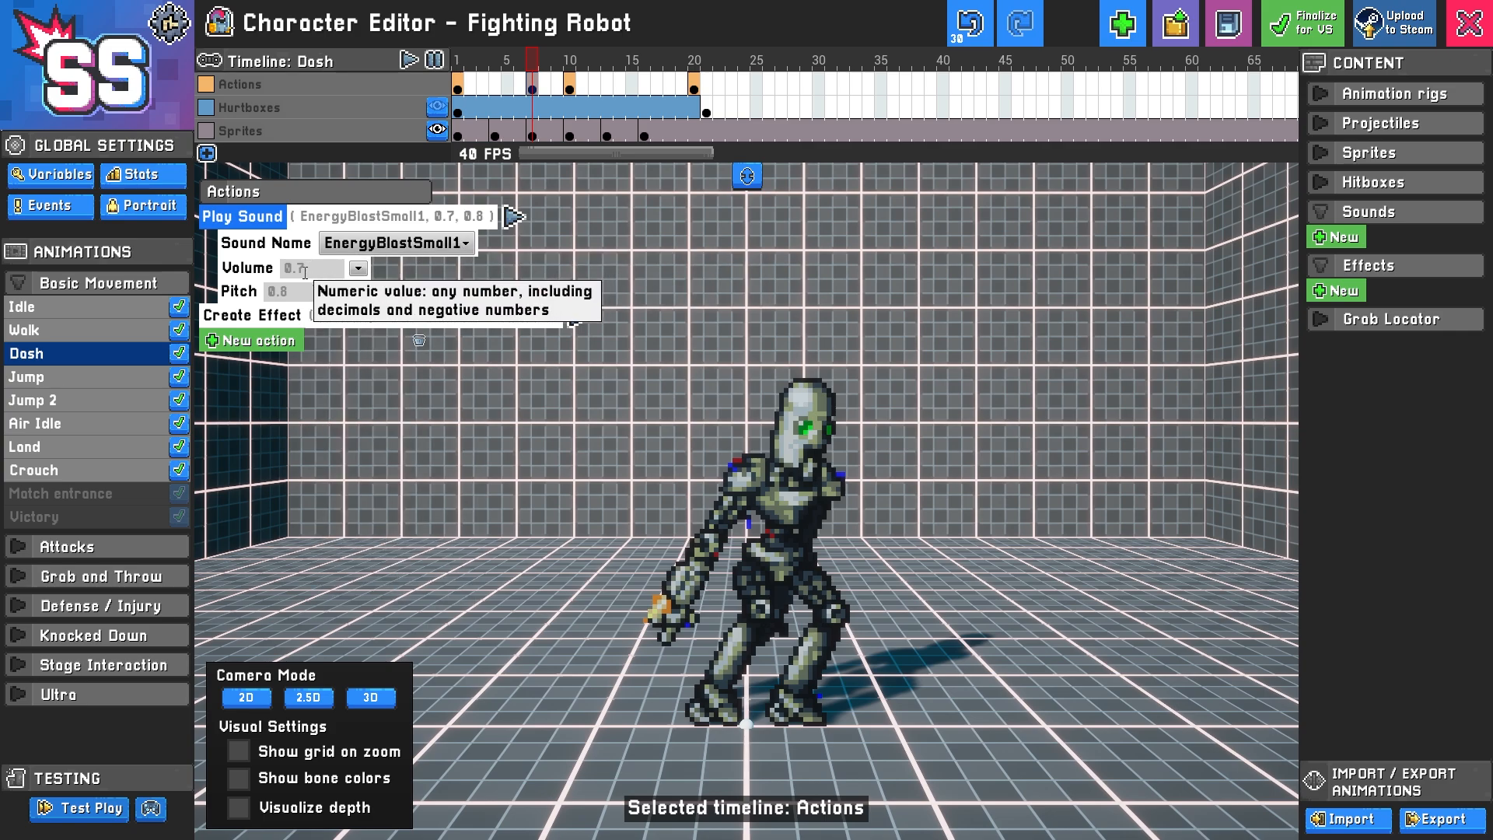
left_click_drag(300, 291, 229, 294)
type("1")
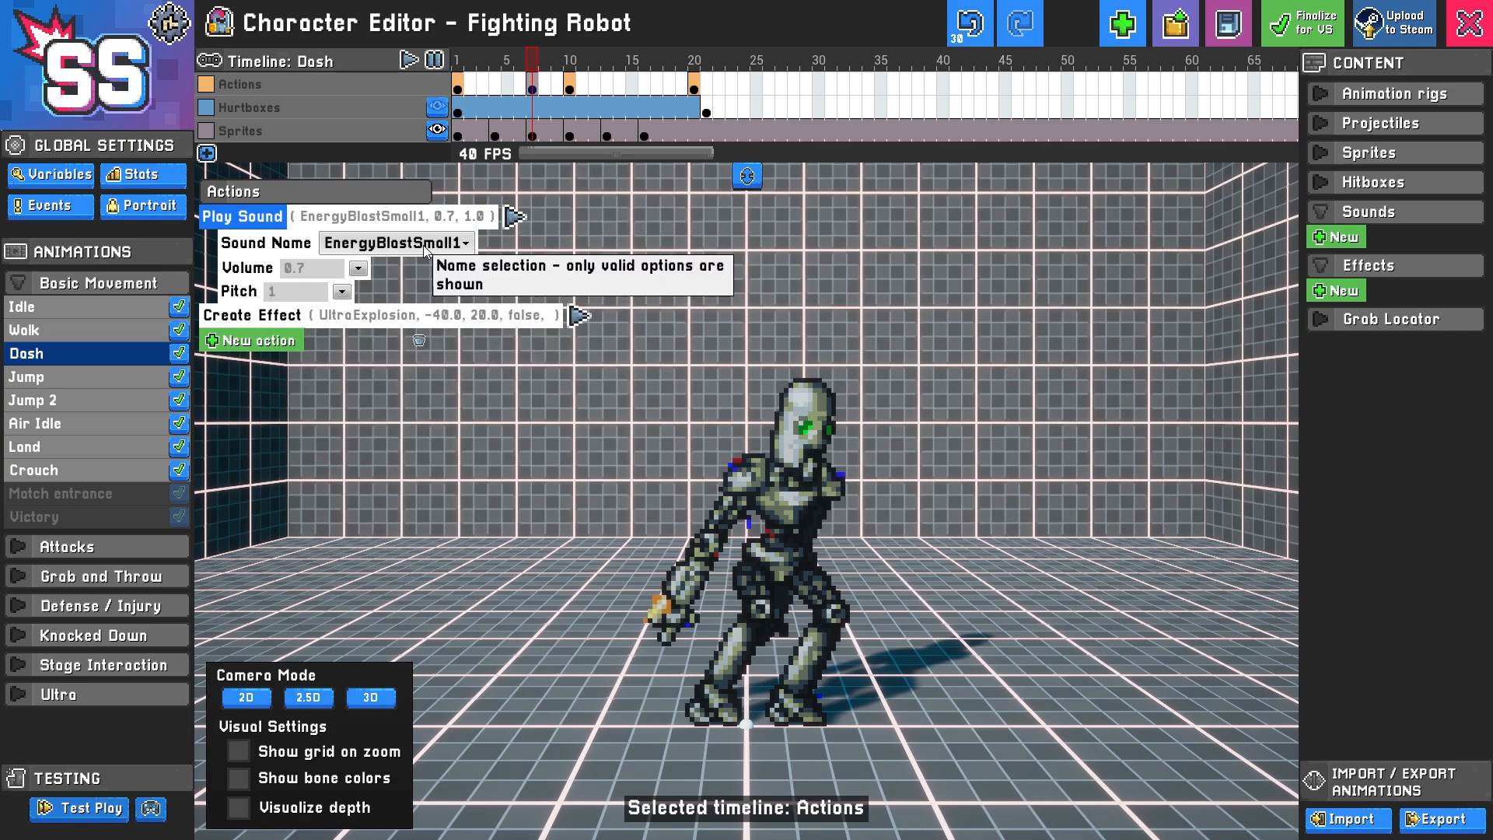
Try EnergyBlastSmall2, EnergyBlastSmall3, EnergyBlastSmall4 and EnergyBlastLarge1 in turn as the sound of frame 7's Play Sound action
left_click(435, 246)
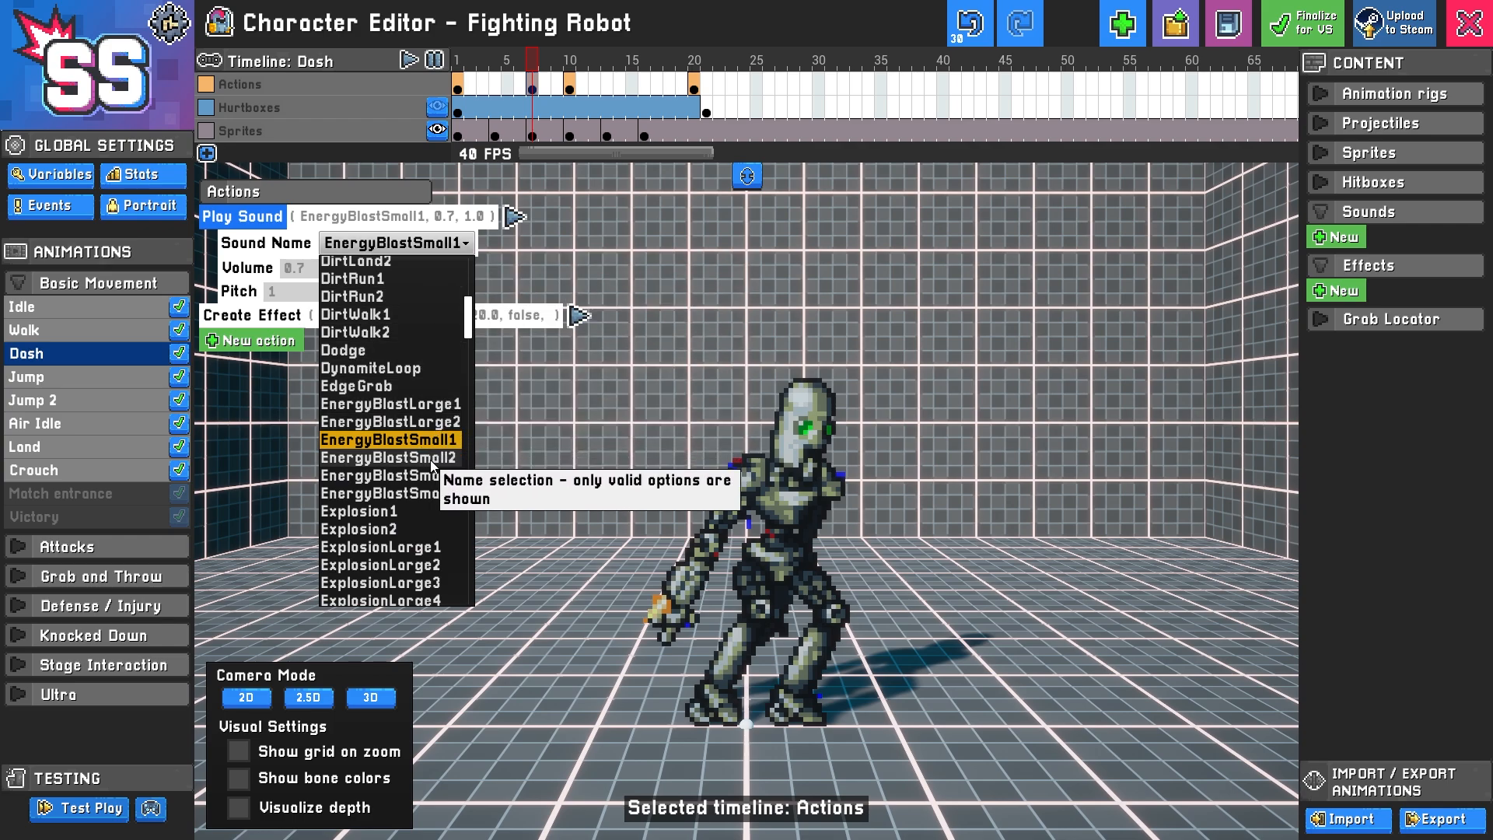
left_click(420, 458)
left_click(463, 245)
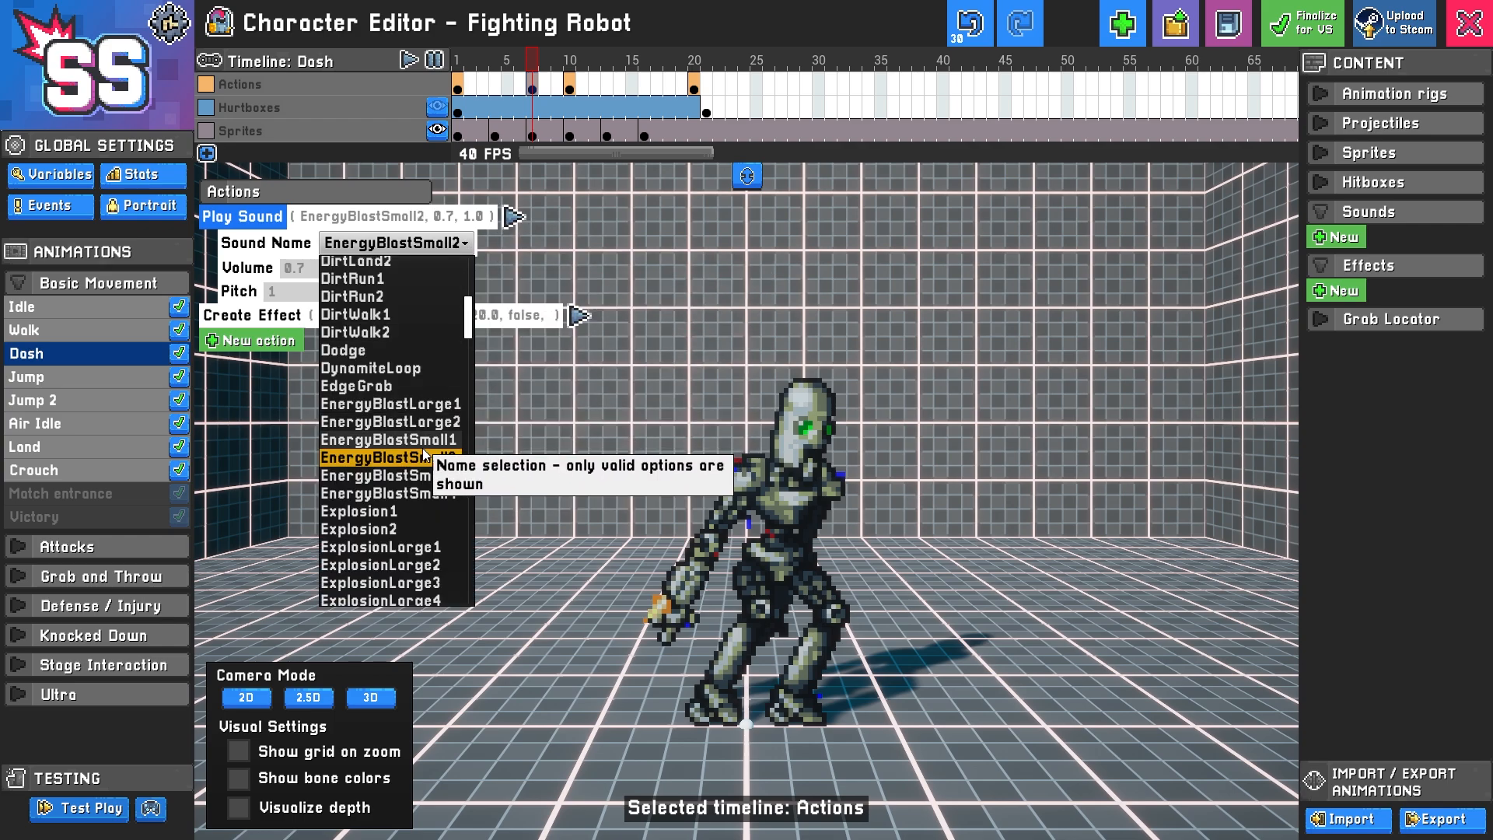
left_click(424, 476)
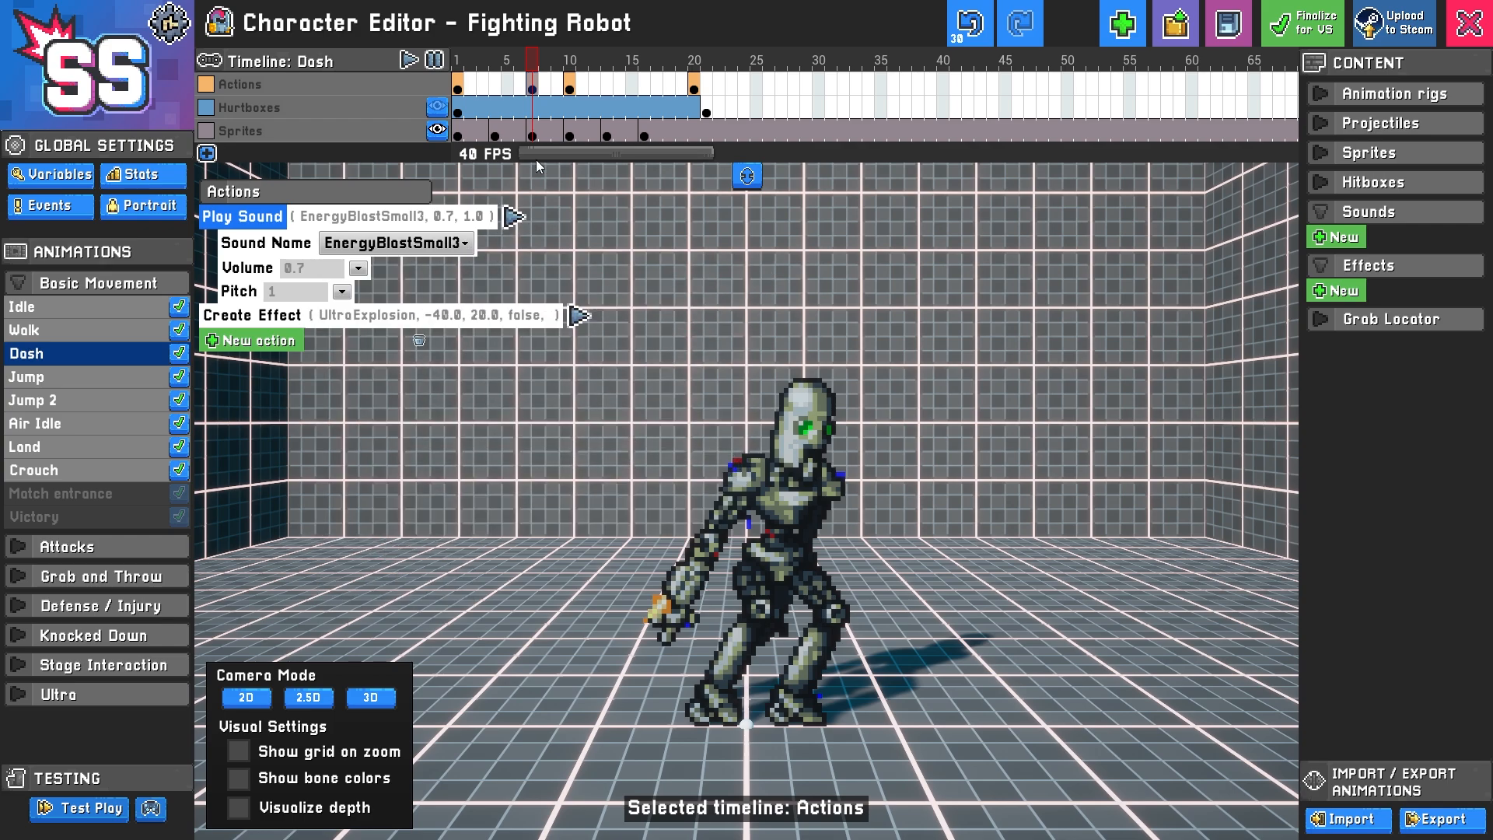
left_click(461, 244)
left_click(413, 493)
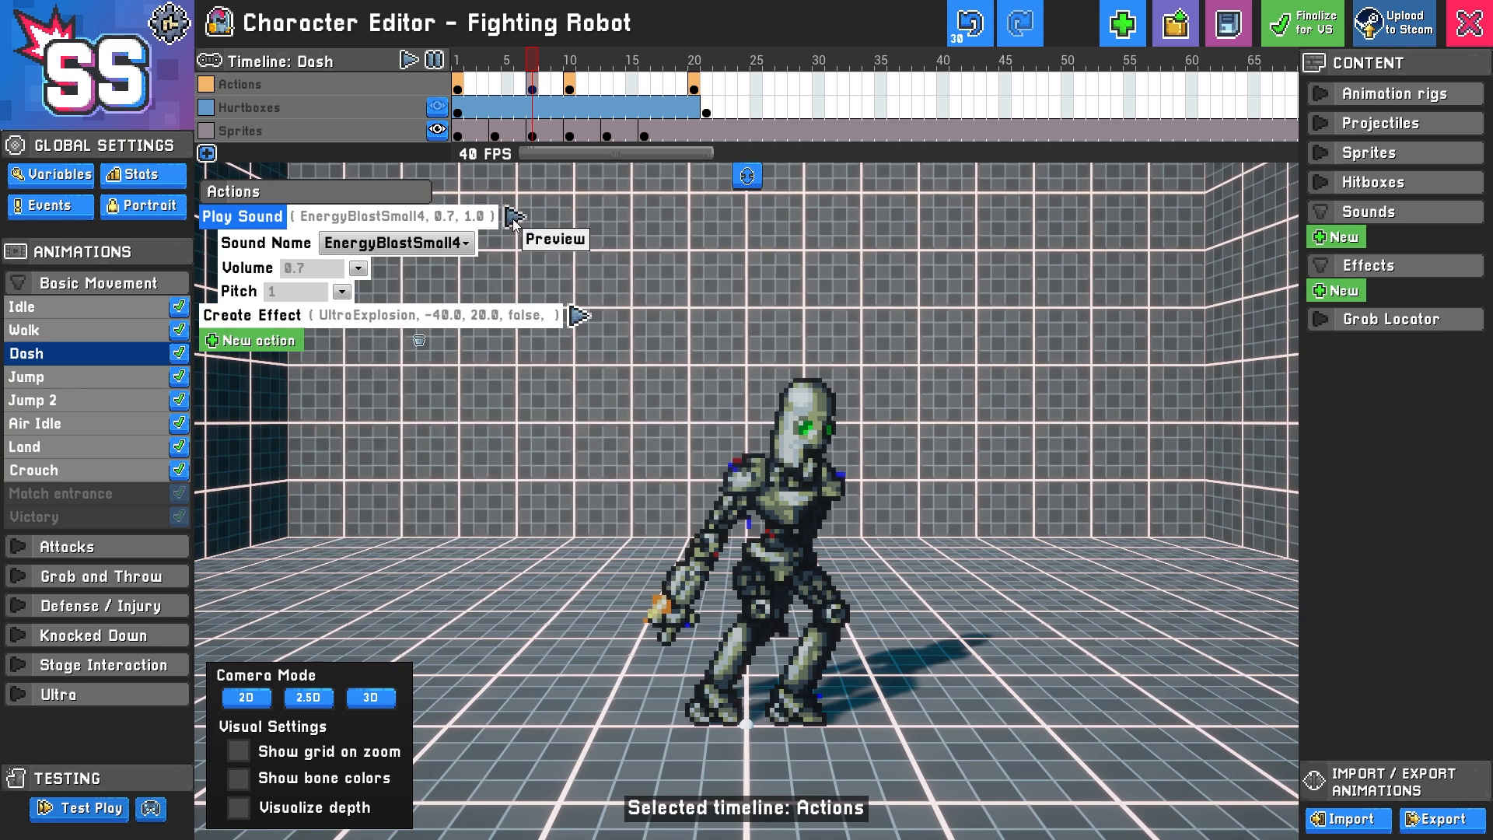
left_click(459, 244)
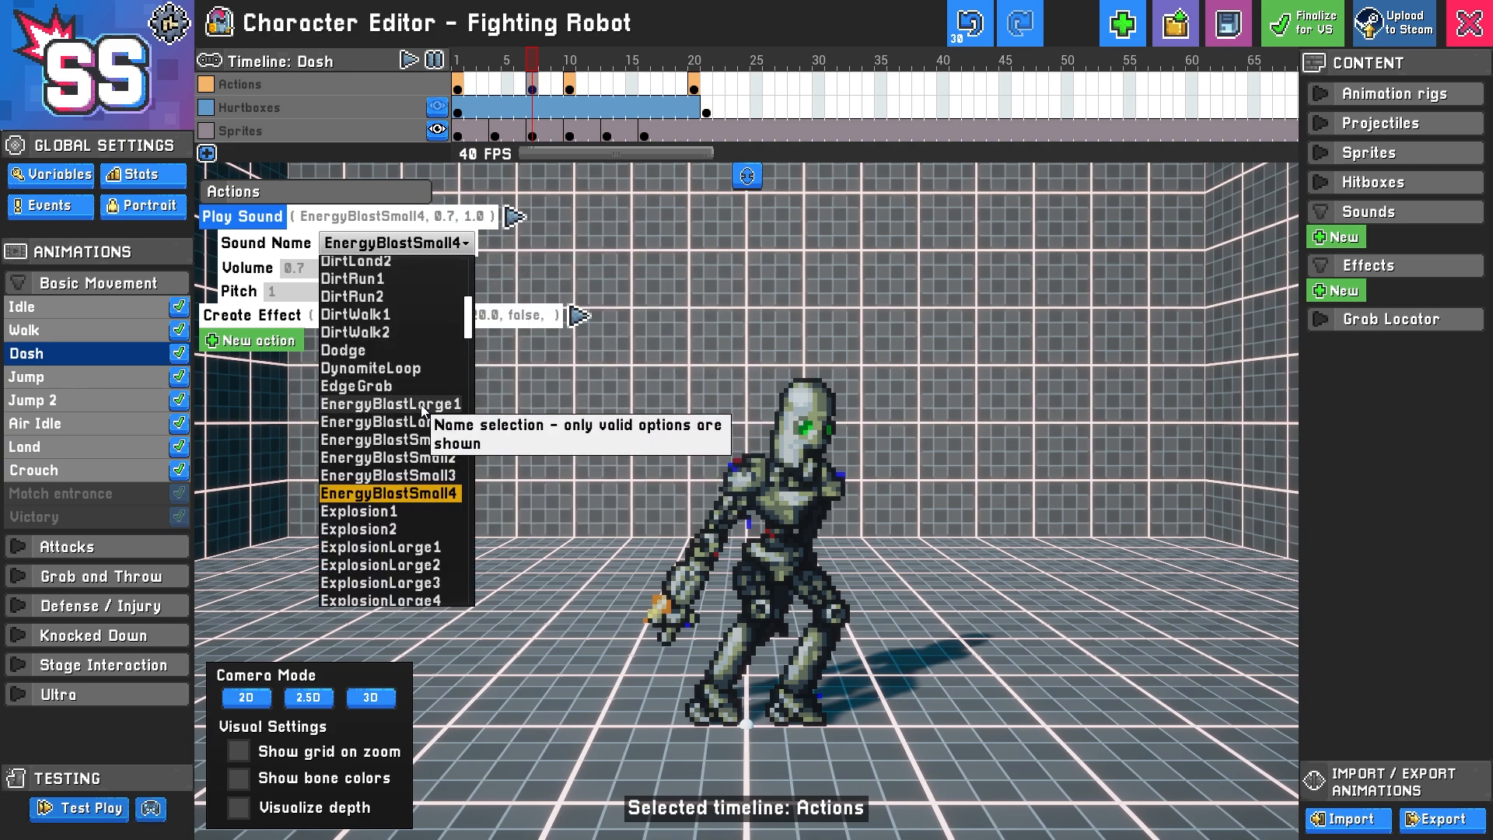
left_click(422, 405)
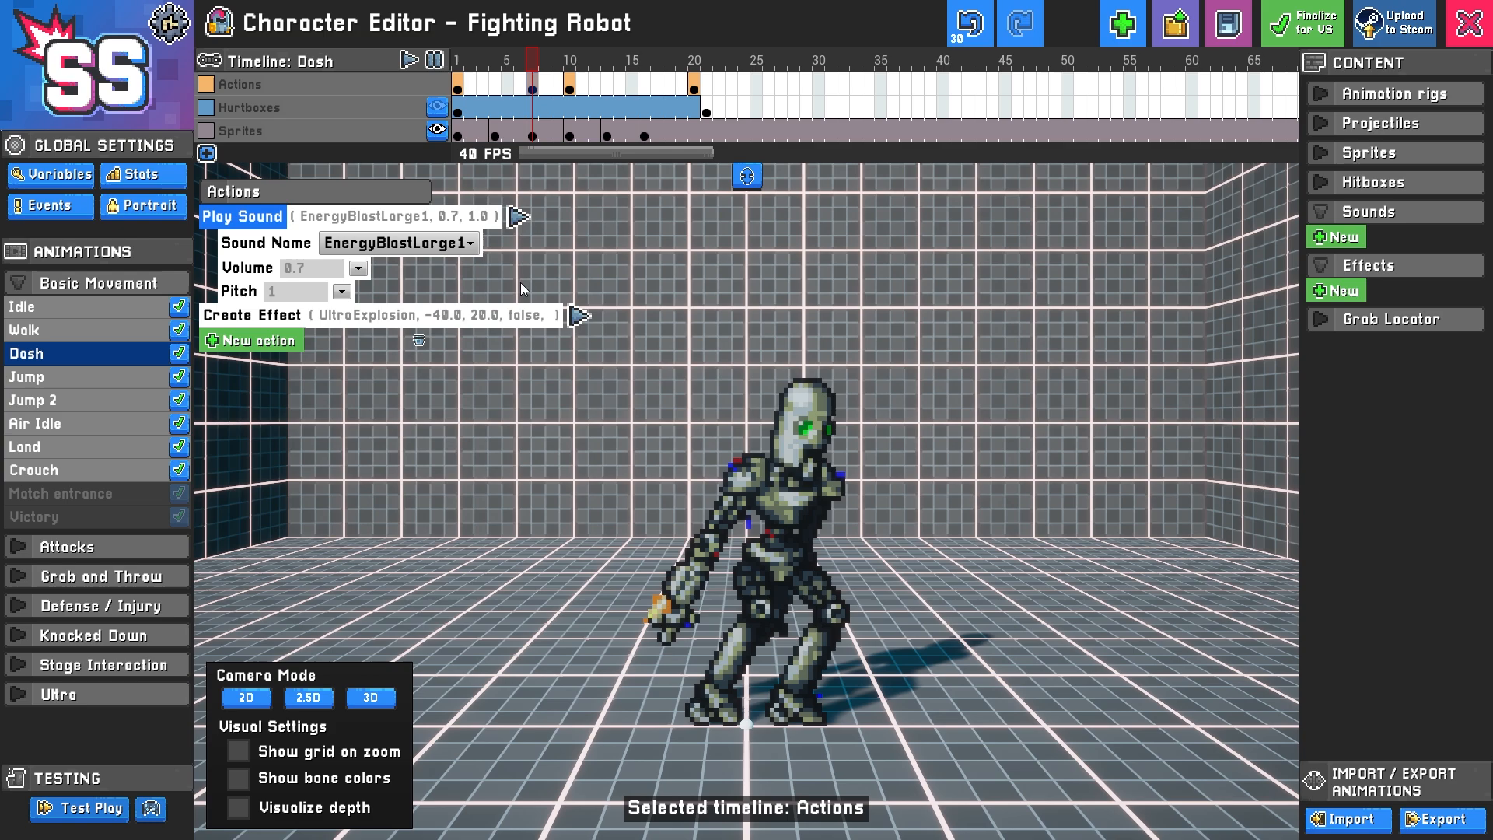
Change frame 7's Play Sound action to EnergyBlastLarge2 with a pitch of 0.7
left_click(460, 243)
left_click(422, 424)
left_click(303, 299)
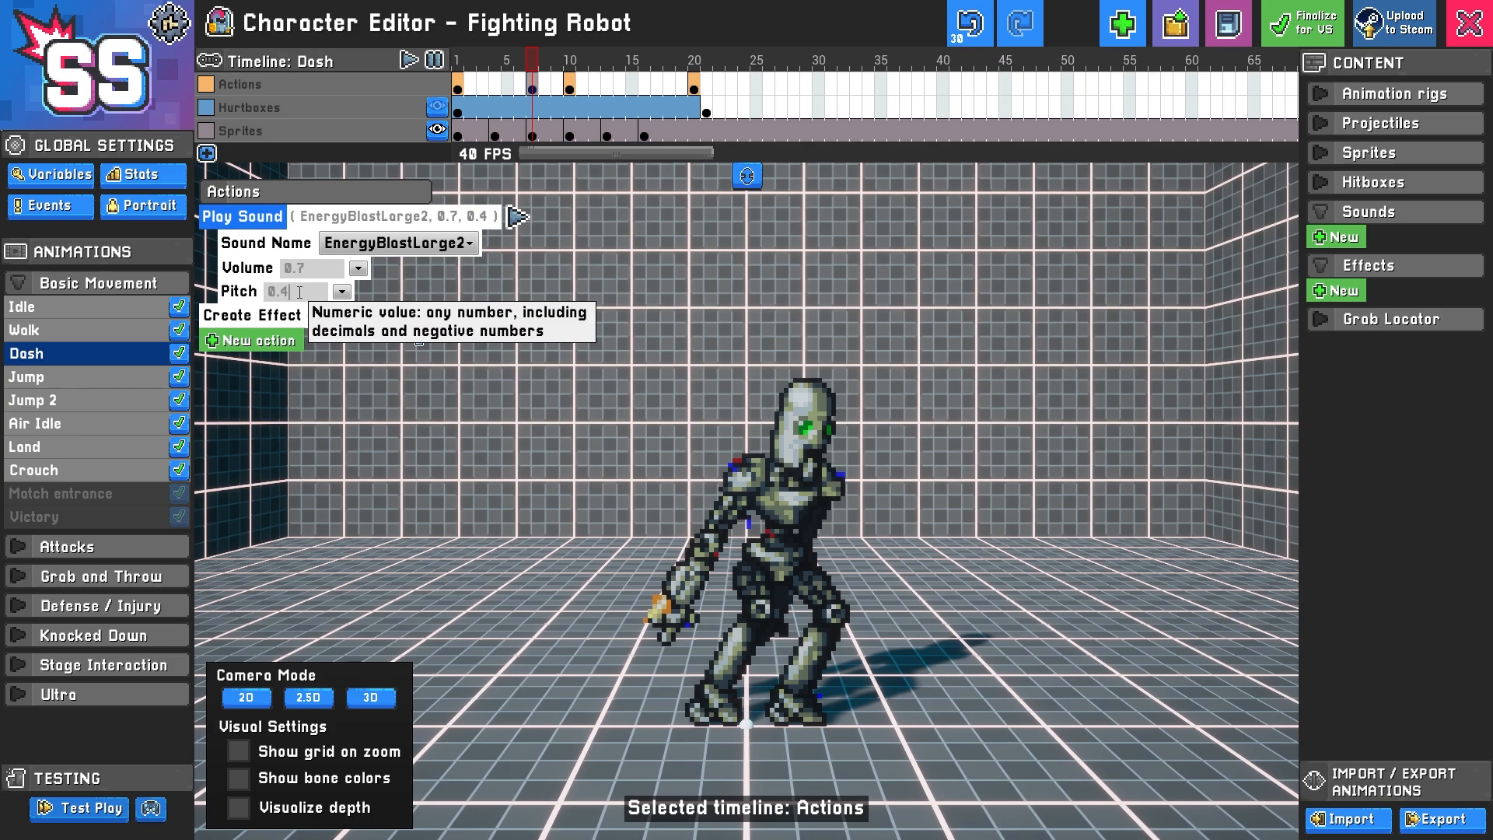
left_click_drag(285, 293, 294, 294)
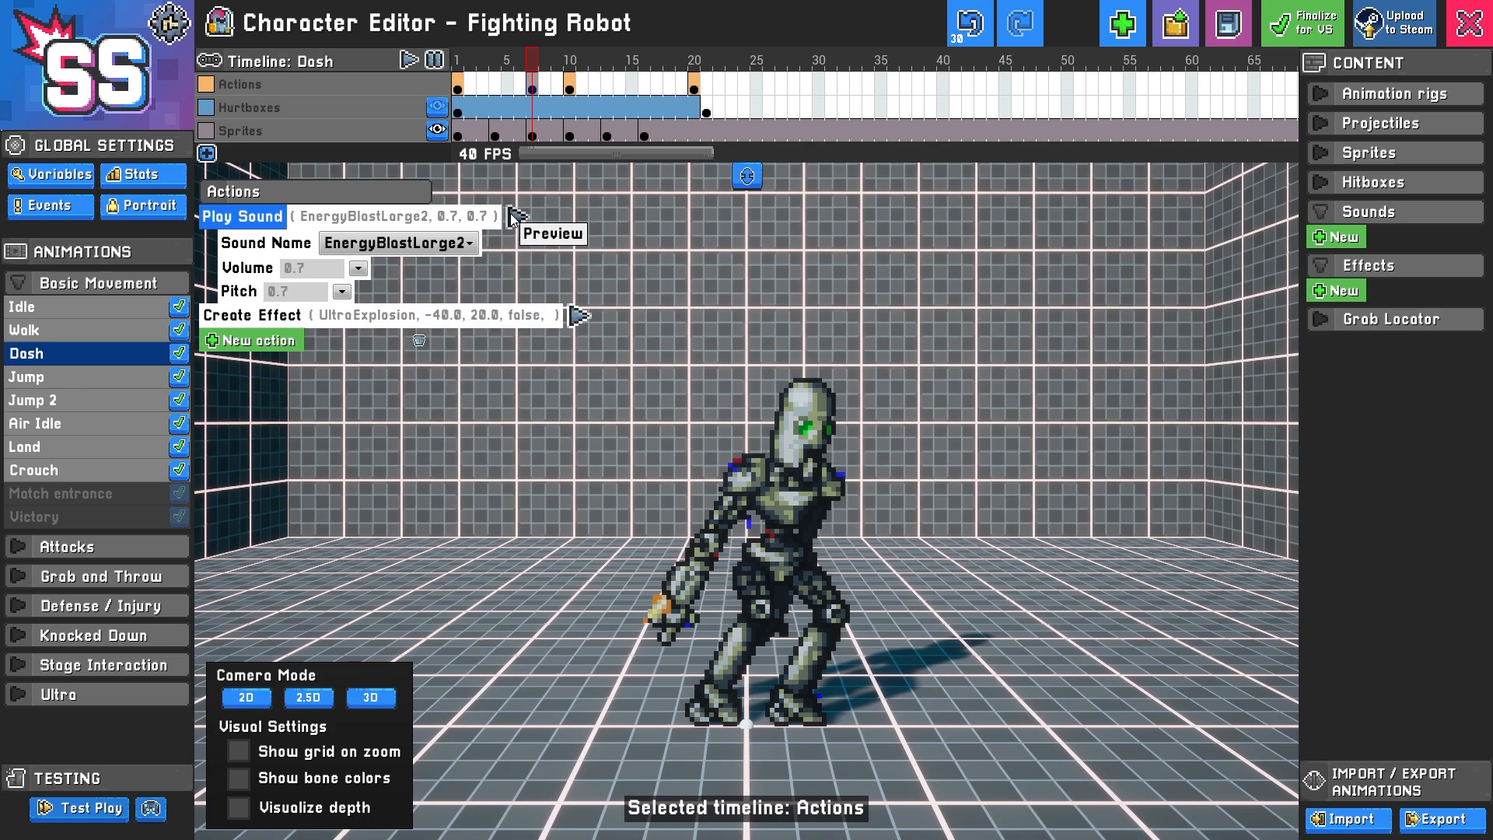
Test play the character with the EnergyBlastLarge2 dash sound and return to the editor
left_click(109, 806)
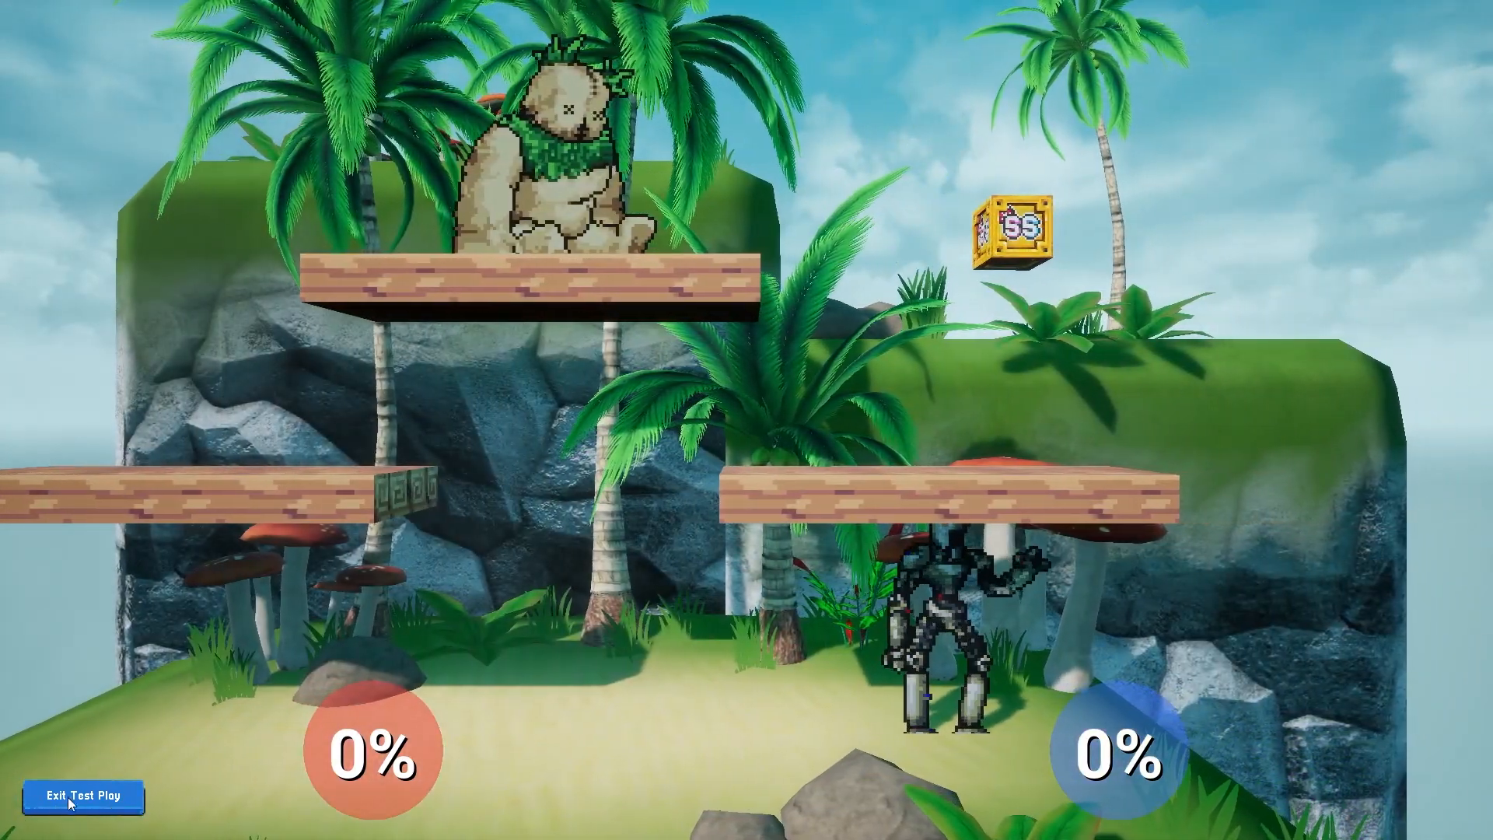
left_click(68, 797)
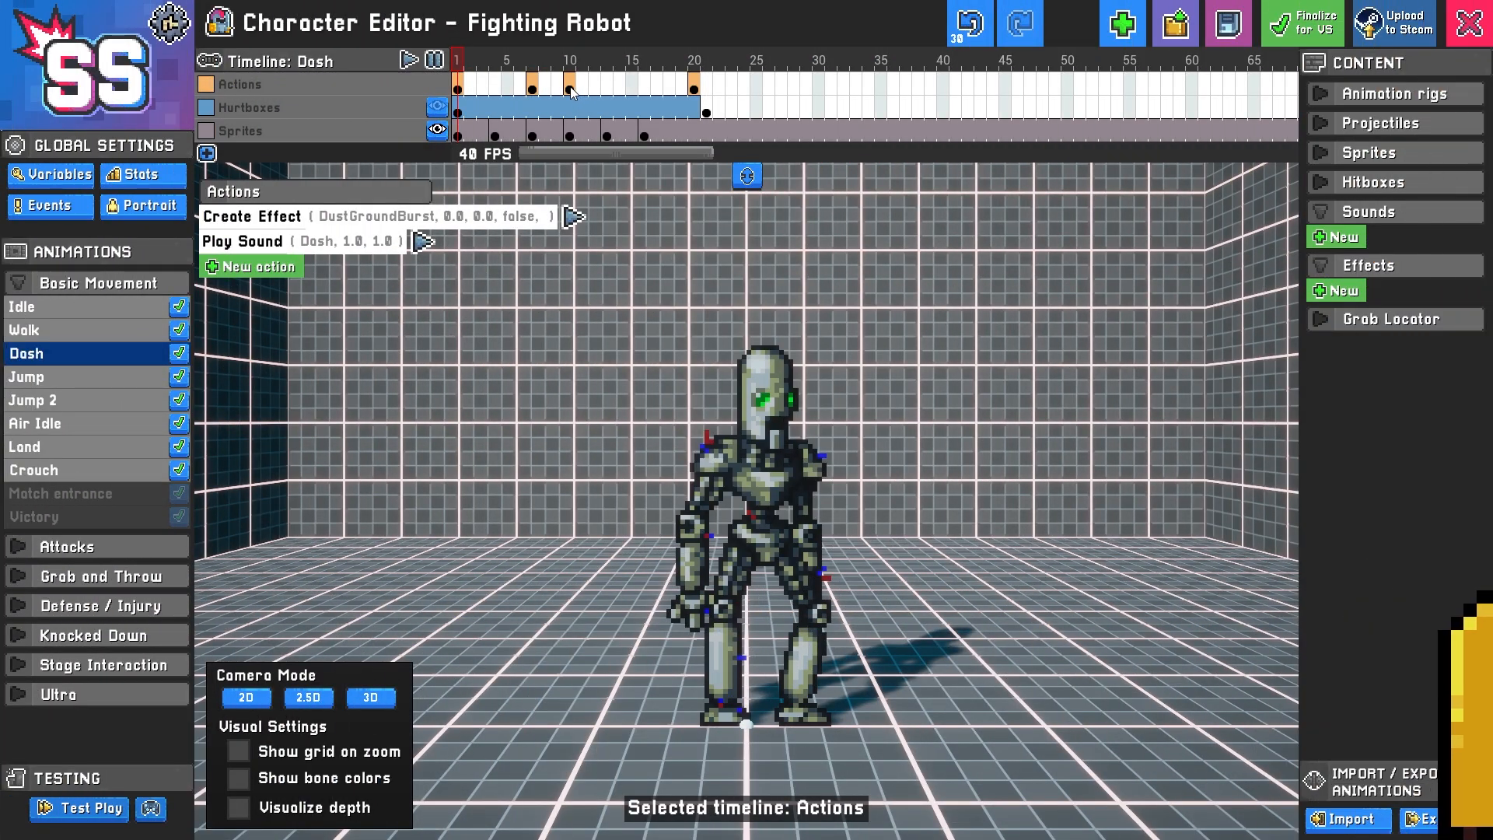
Search the sound library for "explo" and add ExplosionLarge3 to the Dash animation's frame 7 actions
left_click(570, 87)
left_click(534, 88)
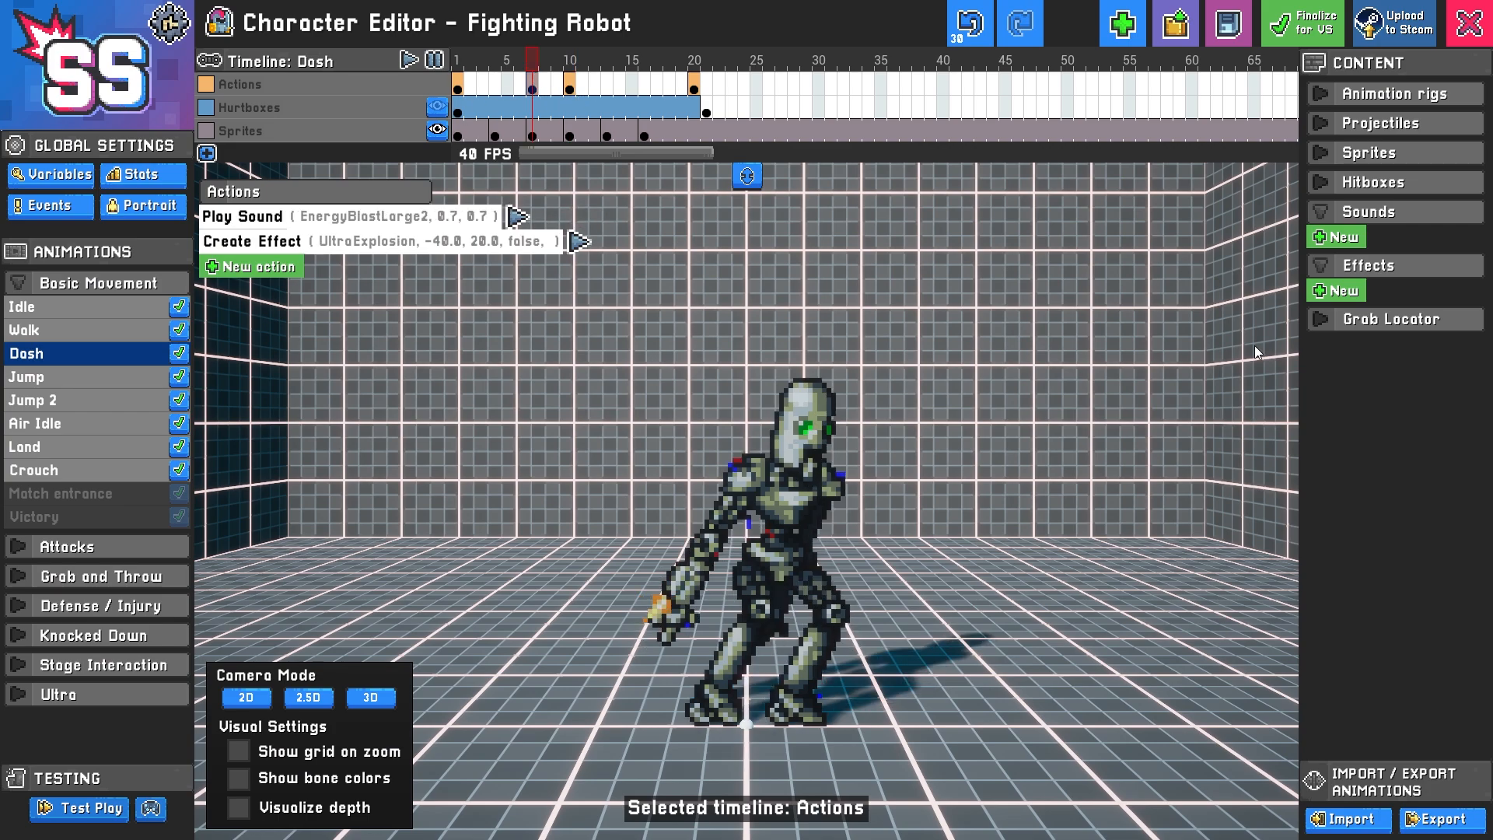
left_click(1340, 237)
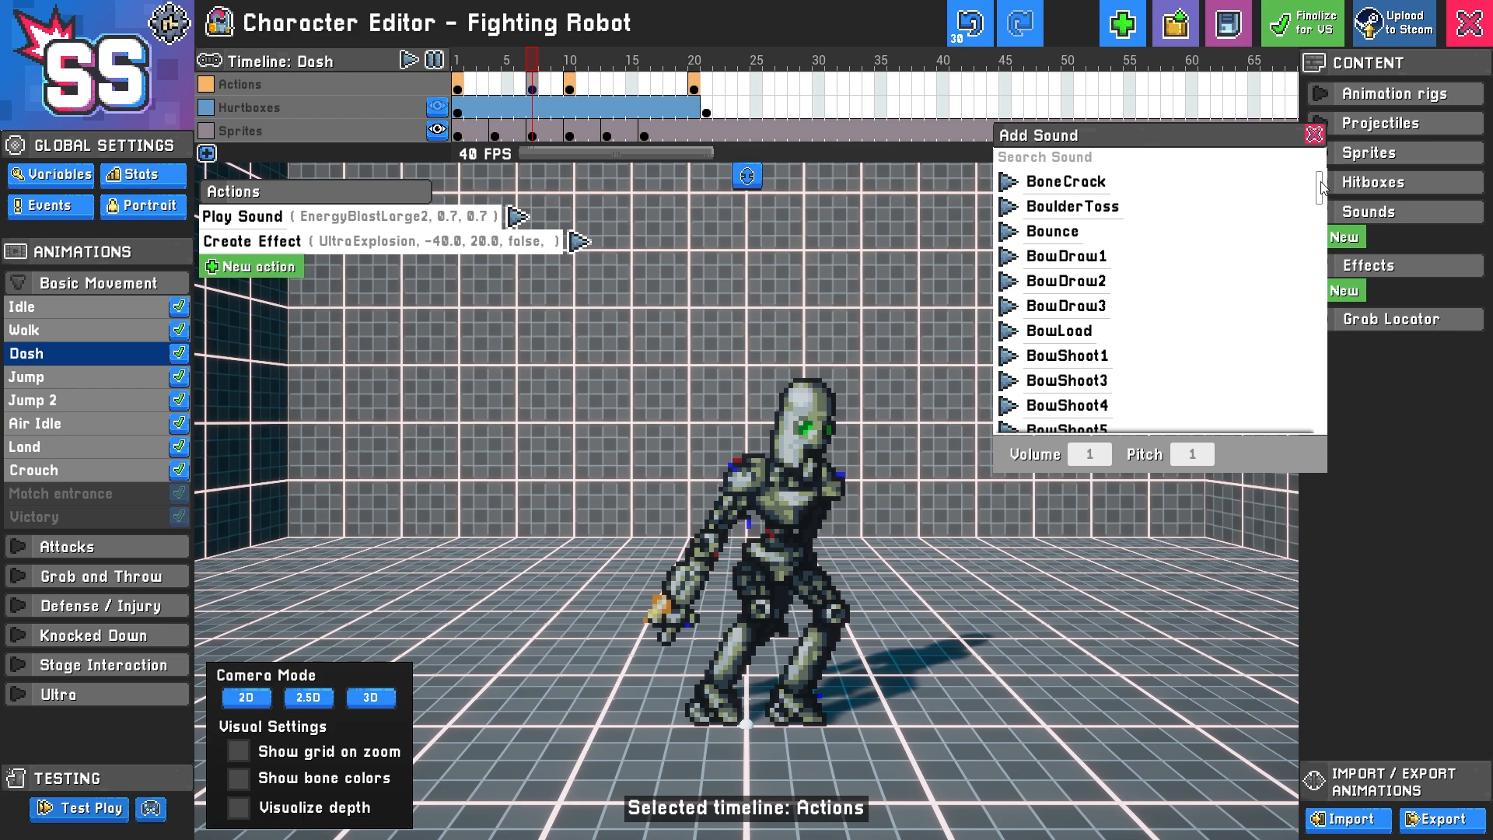
left_click_drag(1320, 184, 1317, 258)
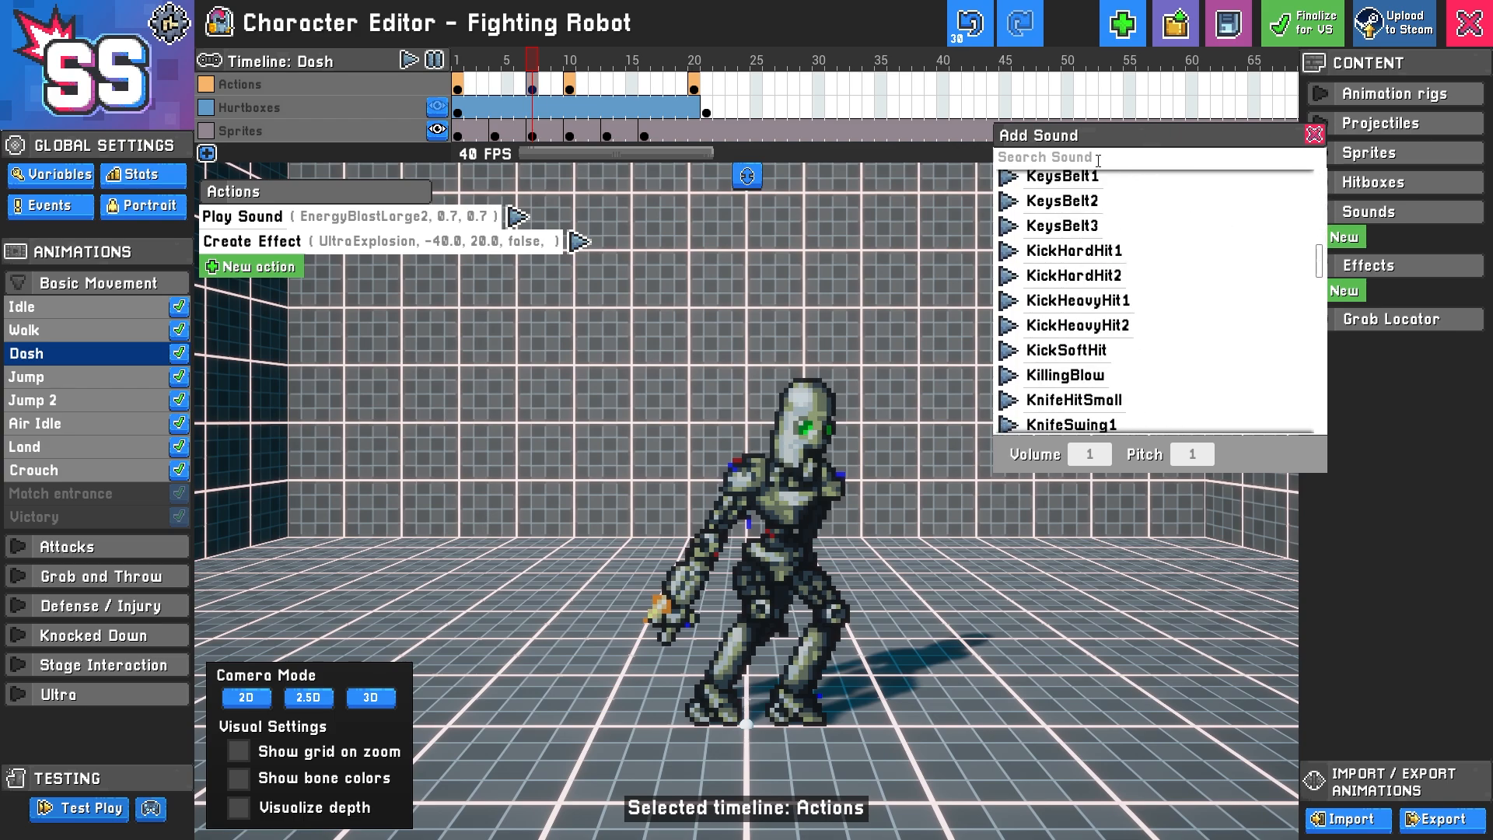
type("explo")
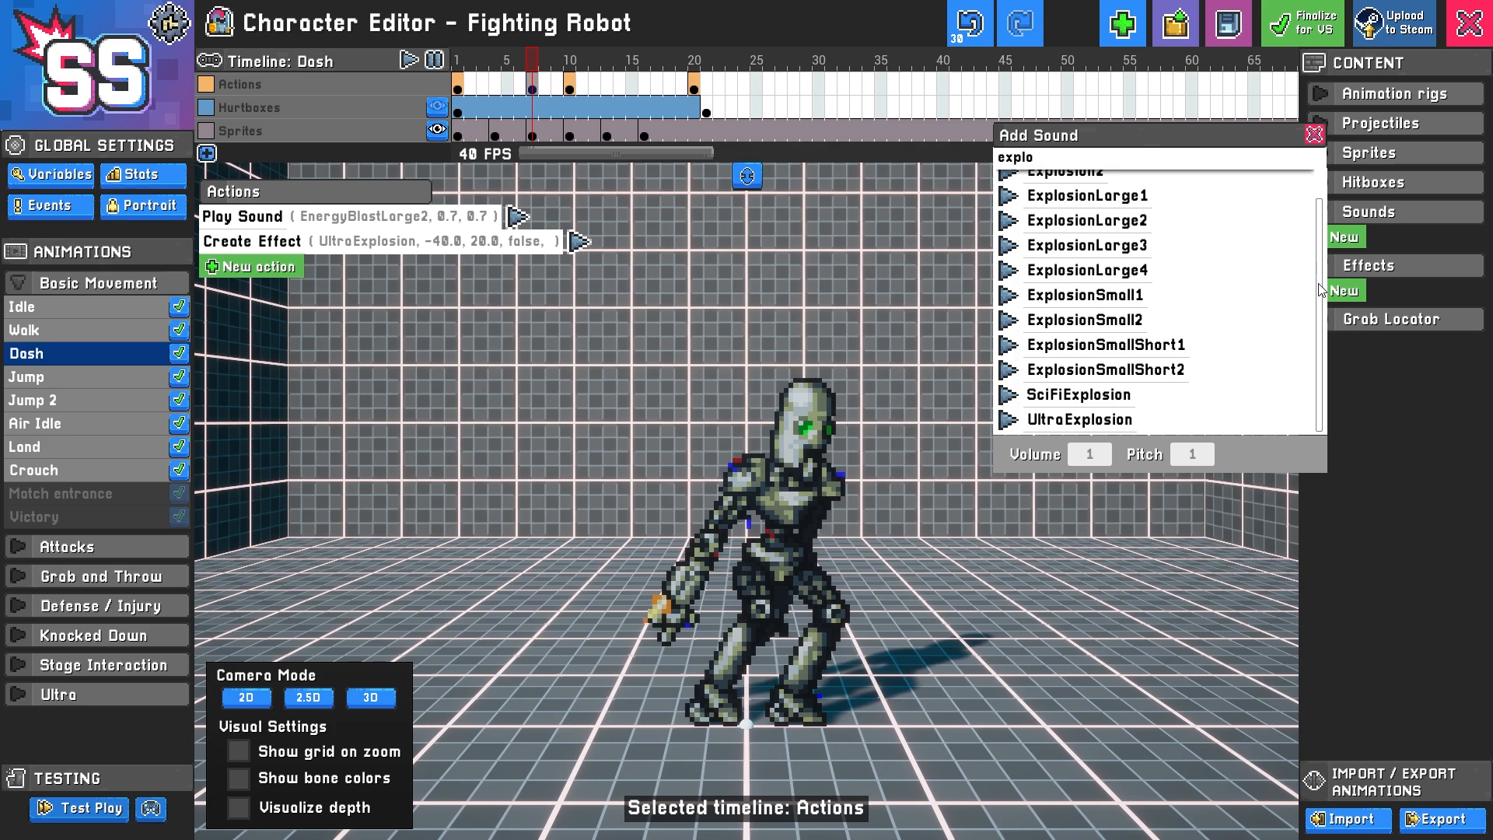
left_click_drag(1319, 289, 1320, 241)
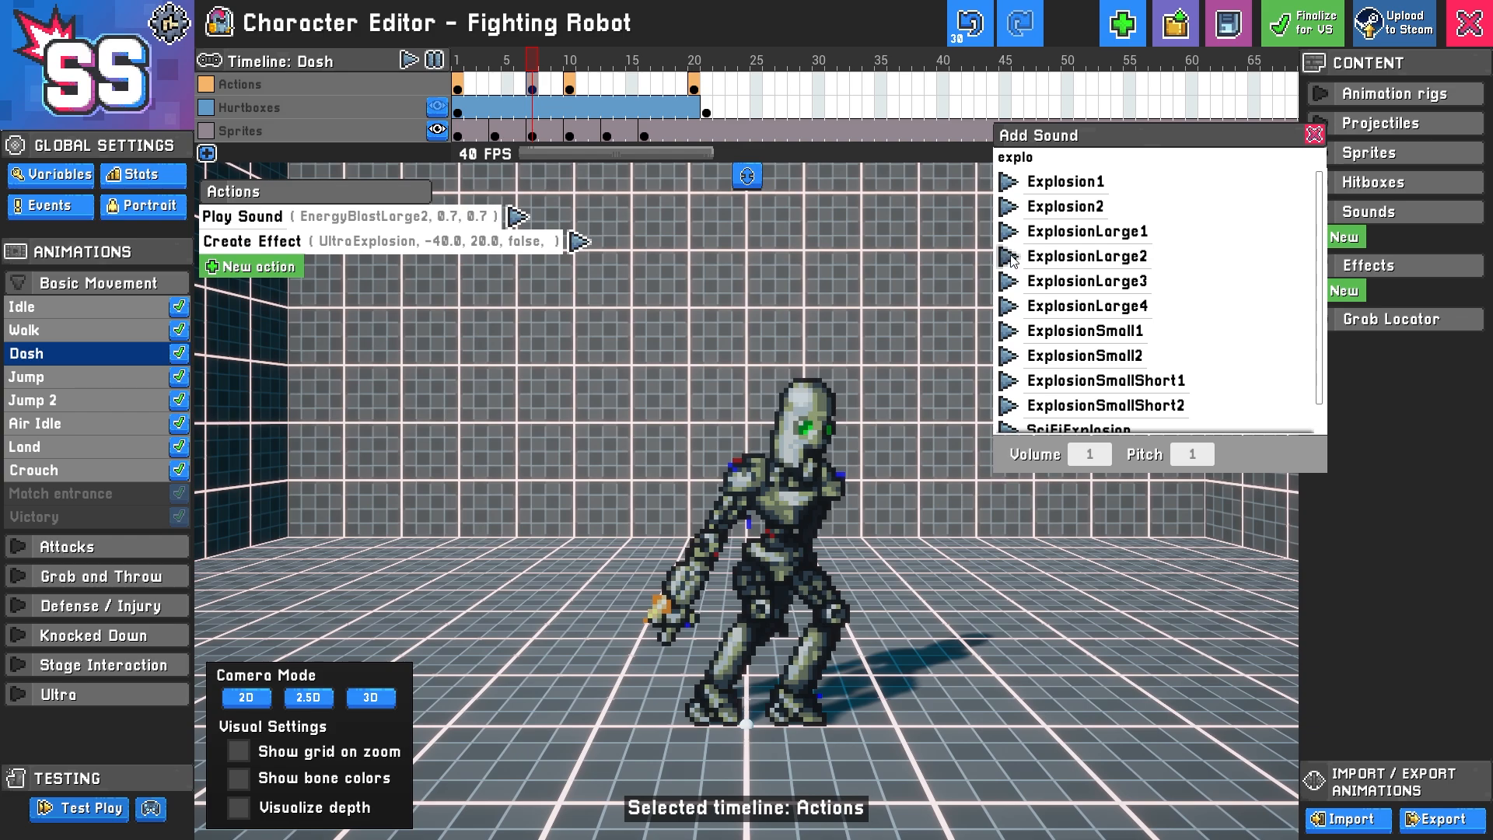
left_click(1133, 286)
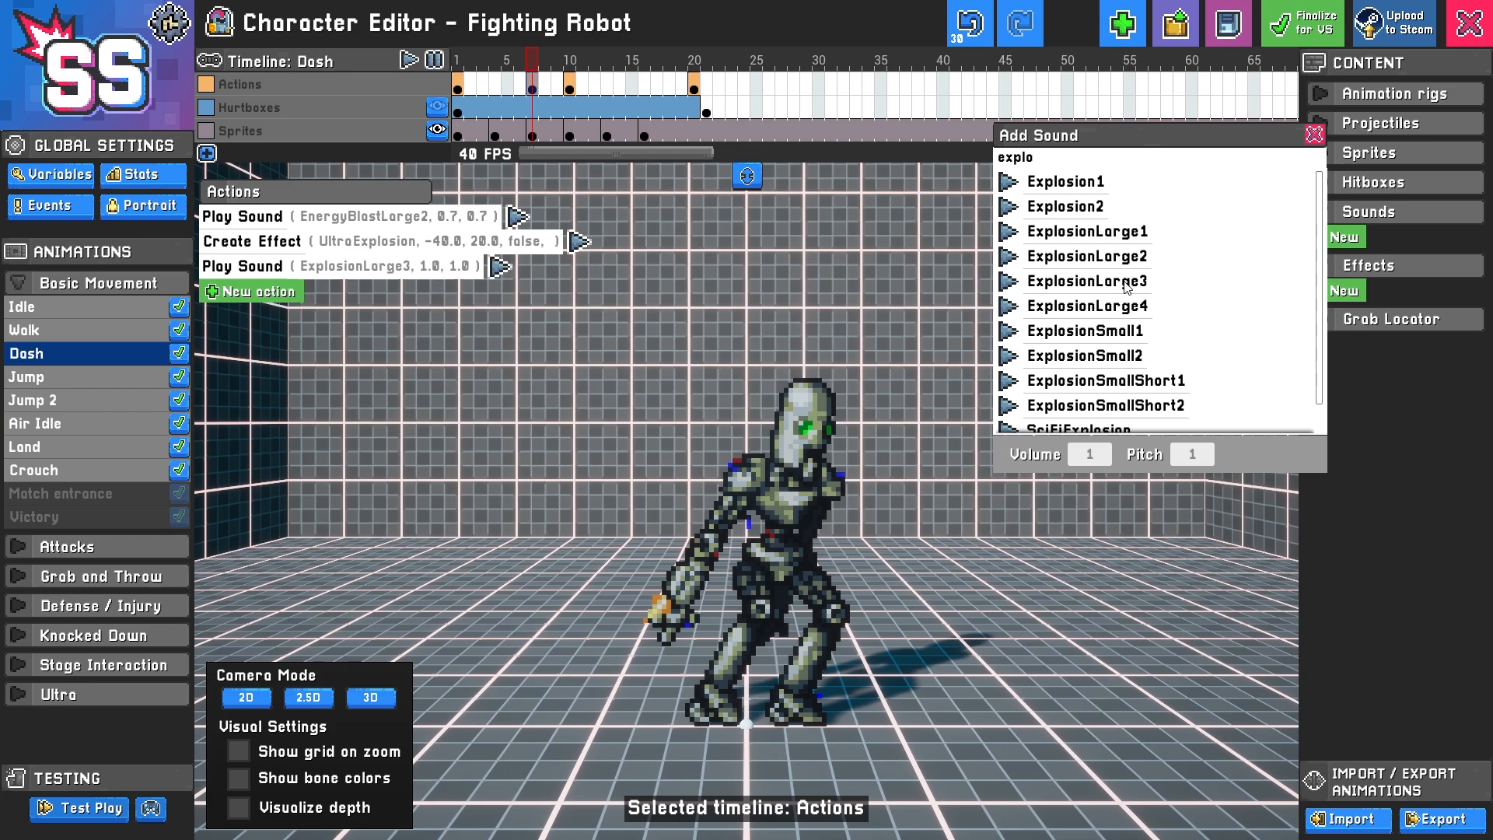
Set the ExplosionLarge3 sound's volume to 1.3 and its pitch to 0.5
left_click(294, 270)
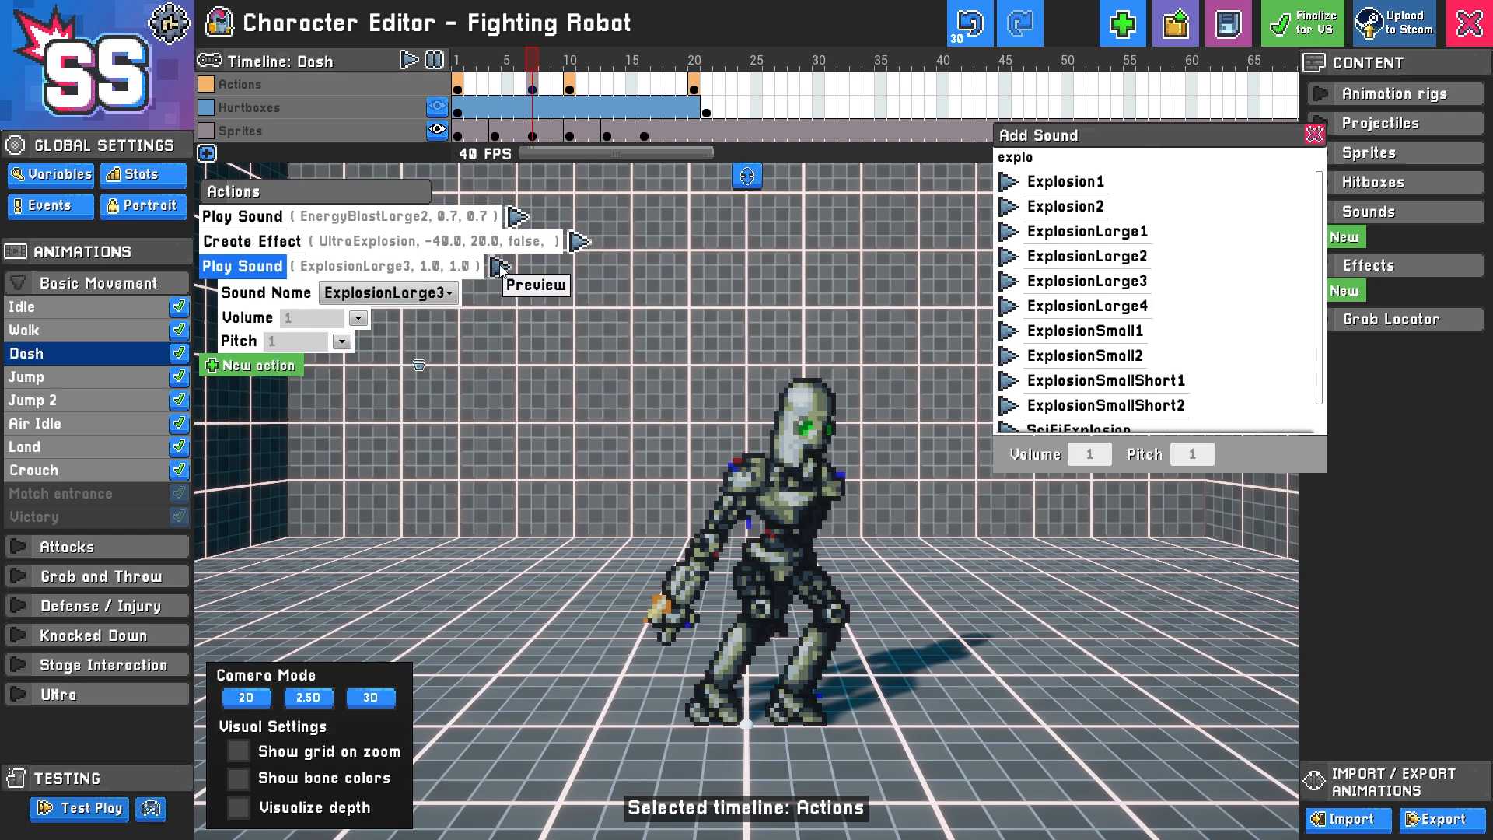
left_click(314, 317)
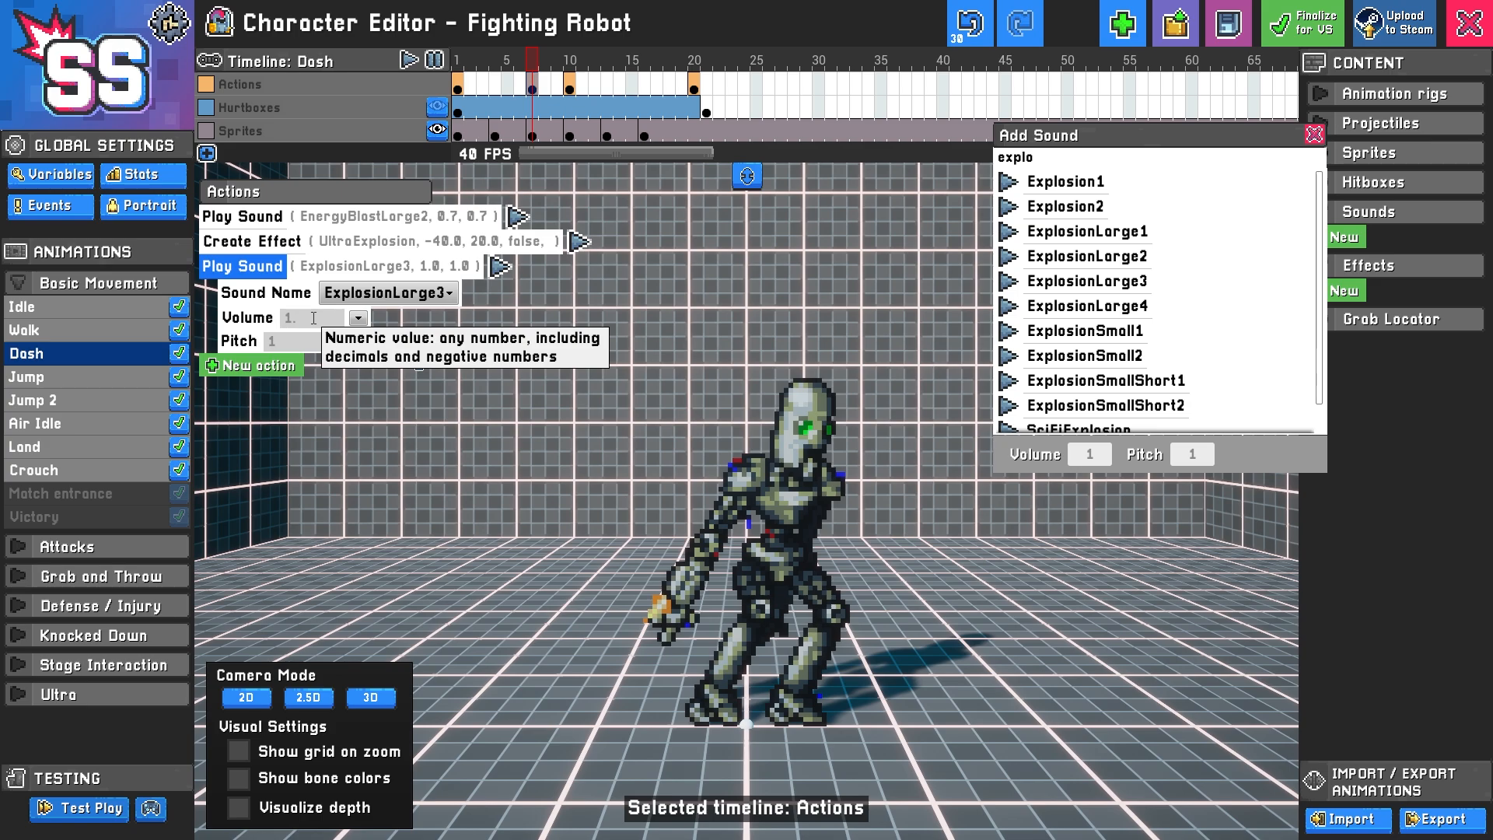
type("1.3")
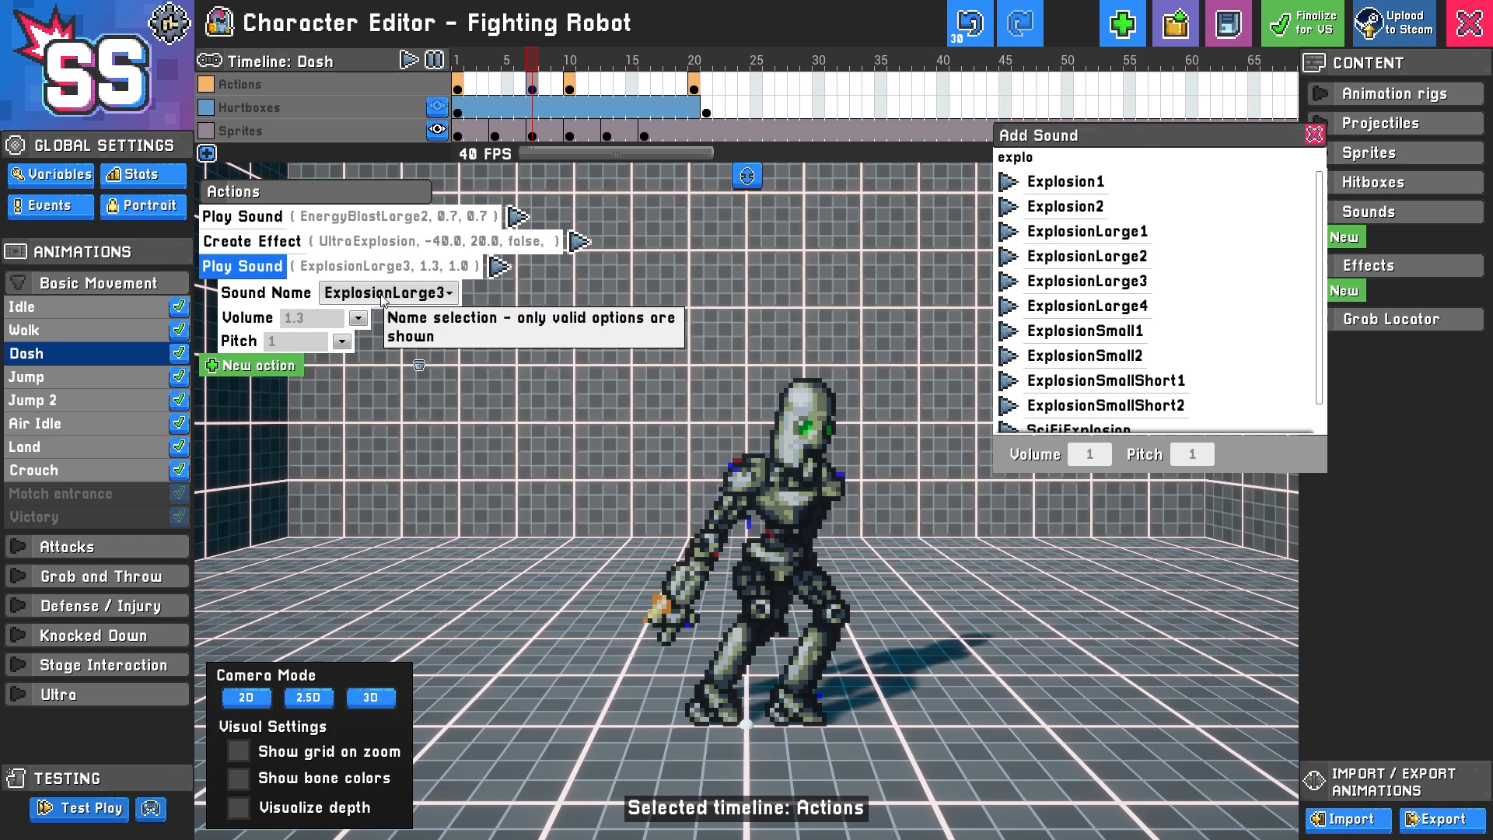
left_click(302, 341)
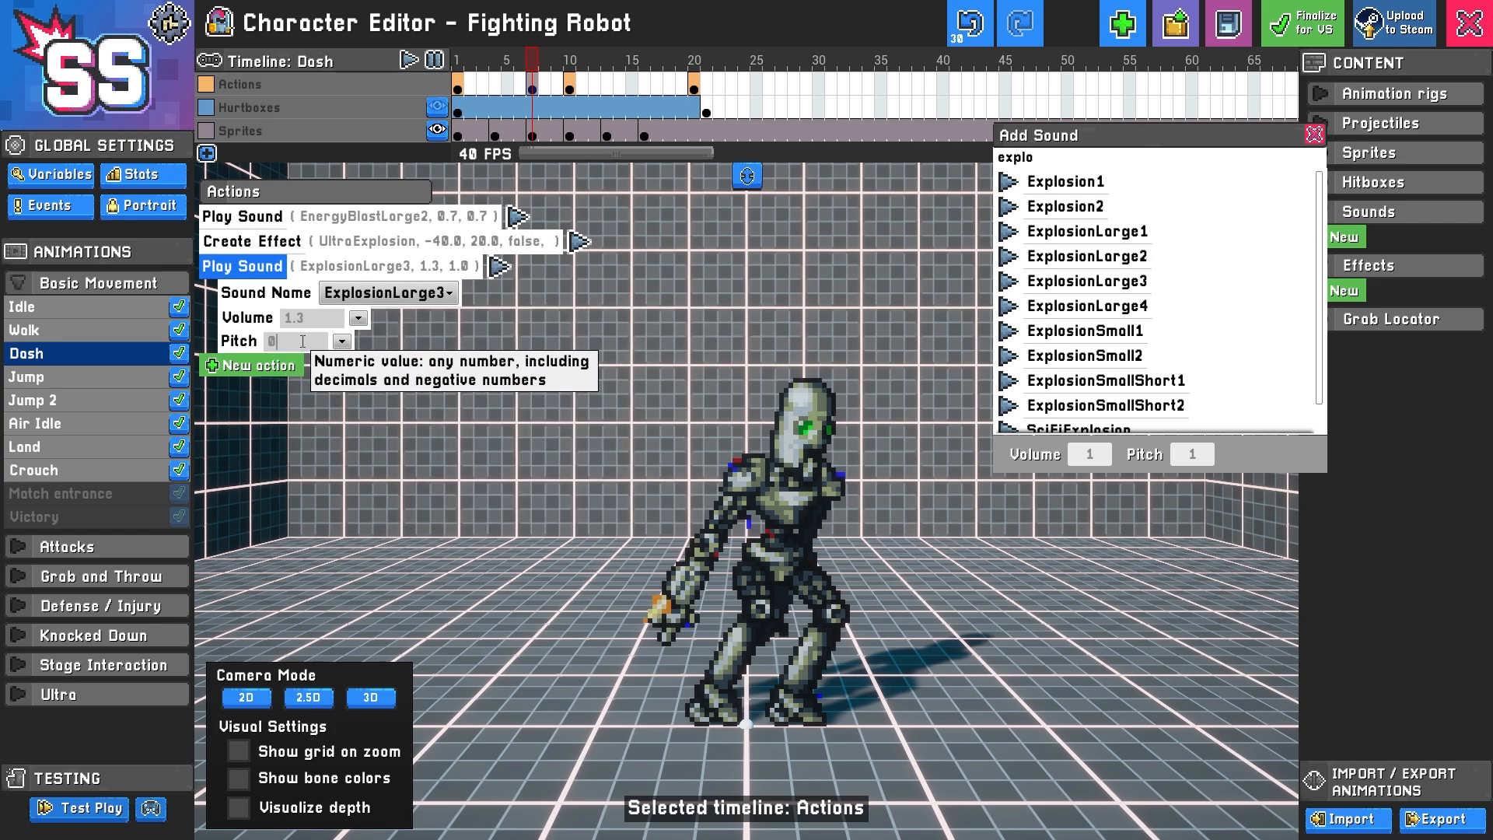
type("0.5")
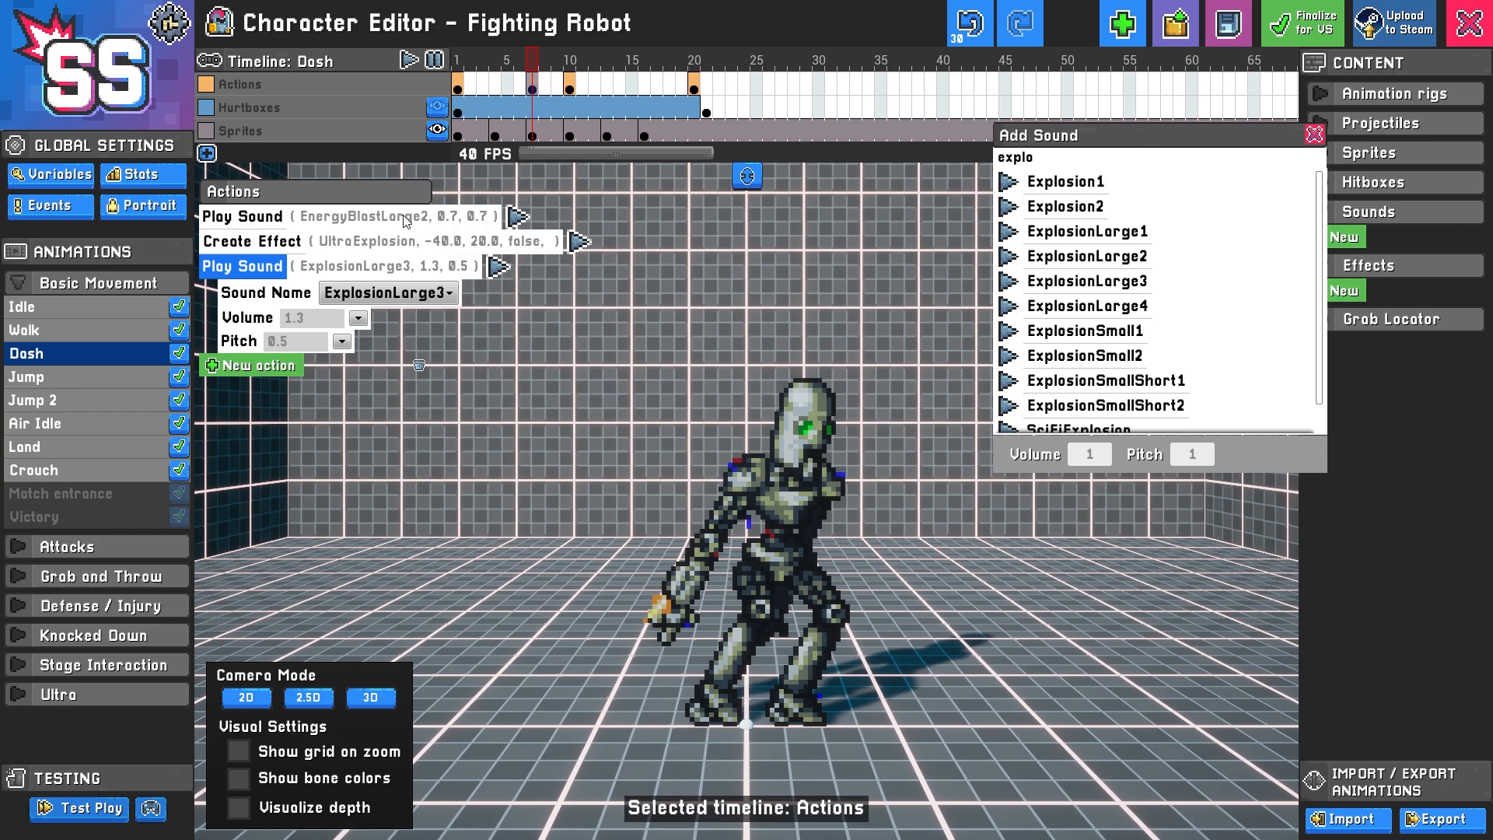
Test play the robot dashing back and forth with the added ExplosionLarge3 sound, and return to the editor
left_click(81, 813)
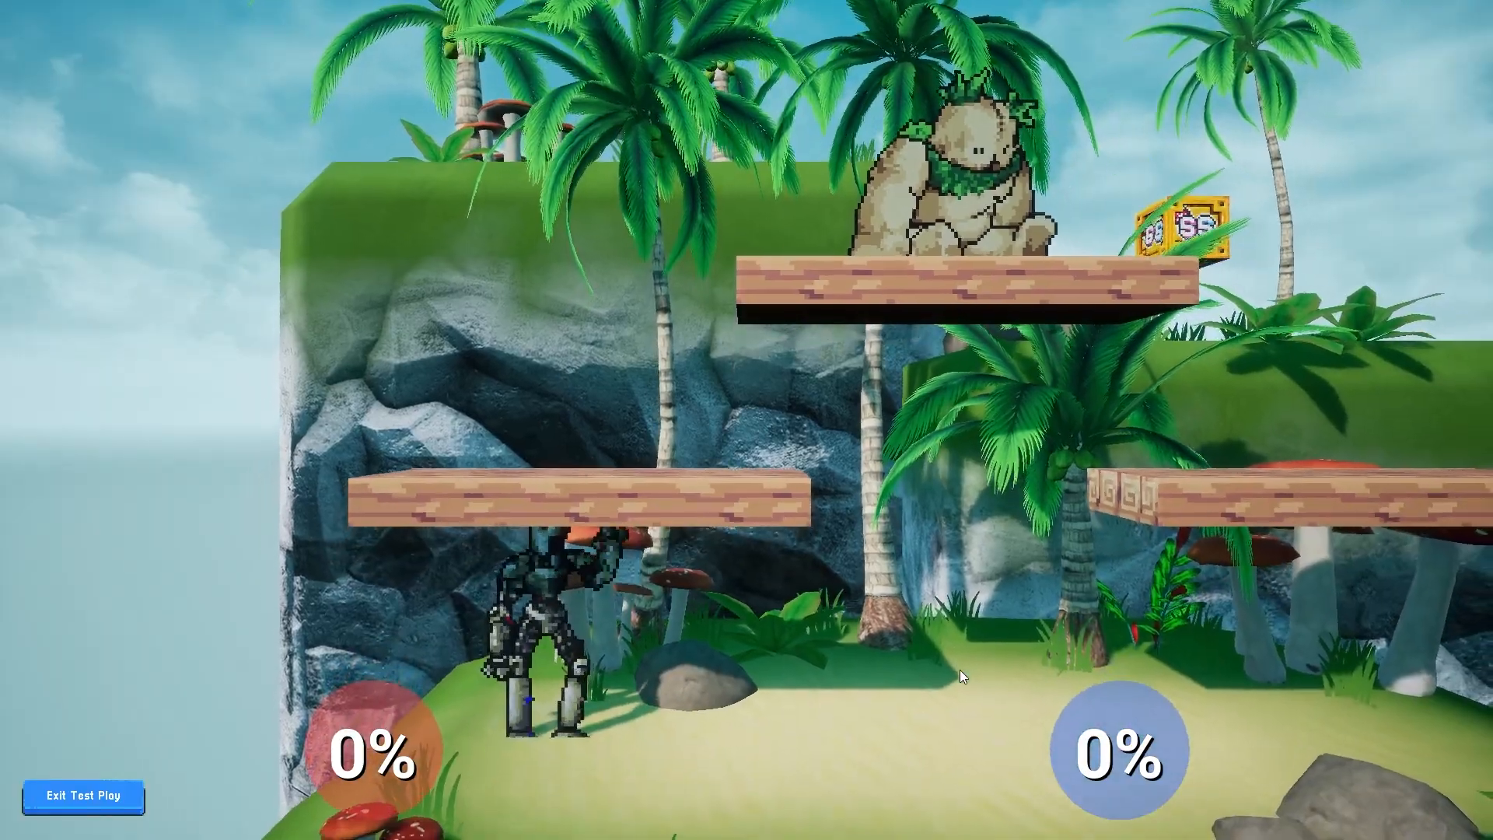
key("d")
key("a")
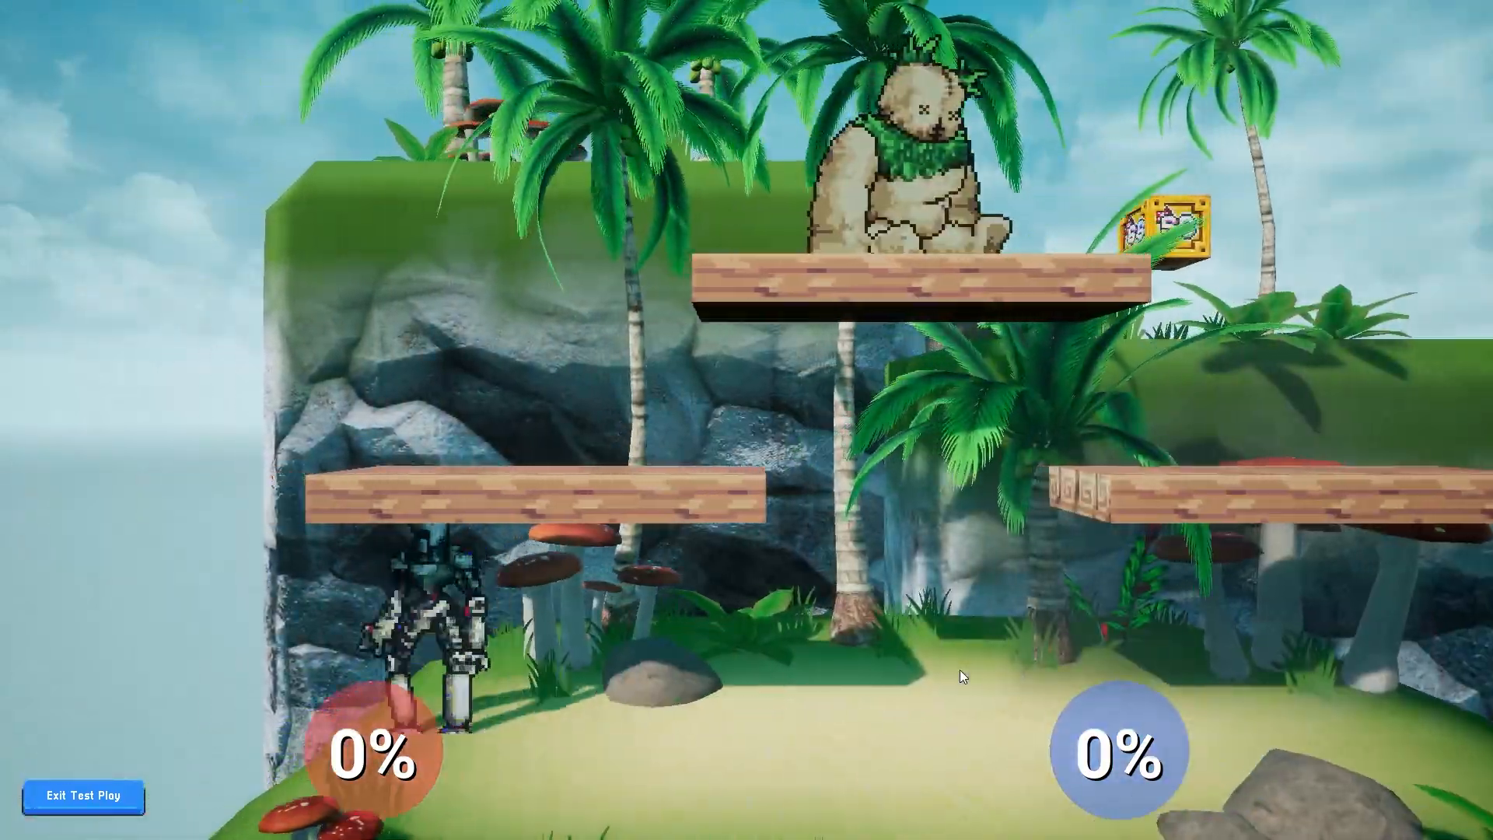
key("d")
key("a")
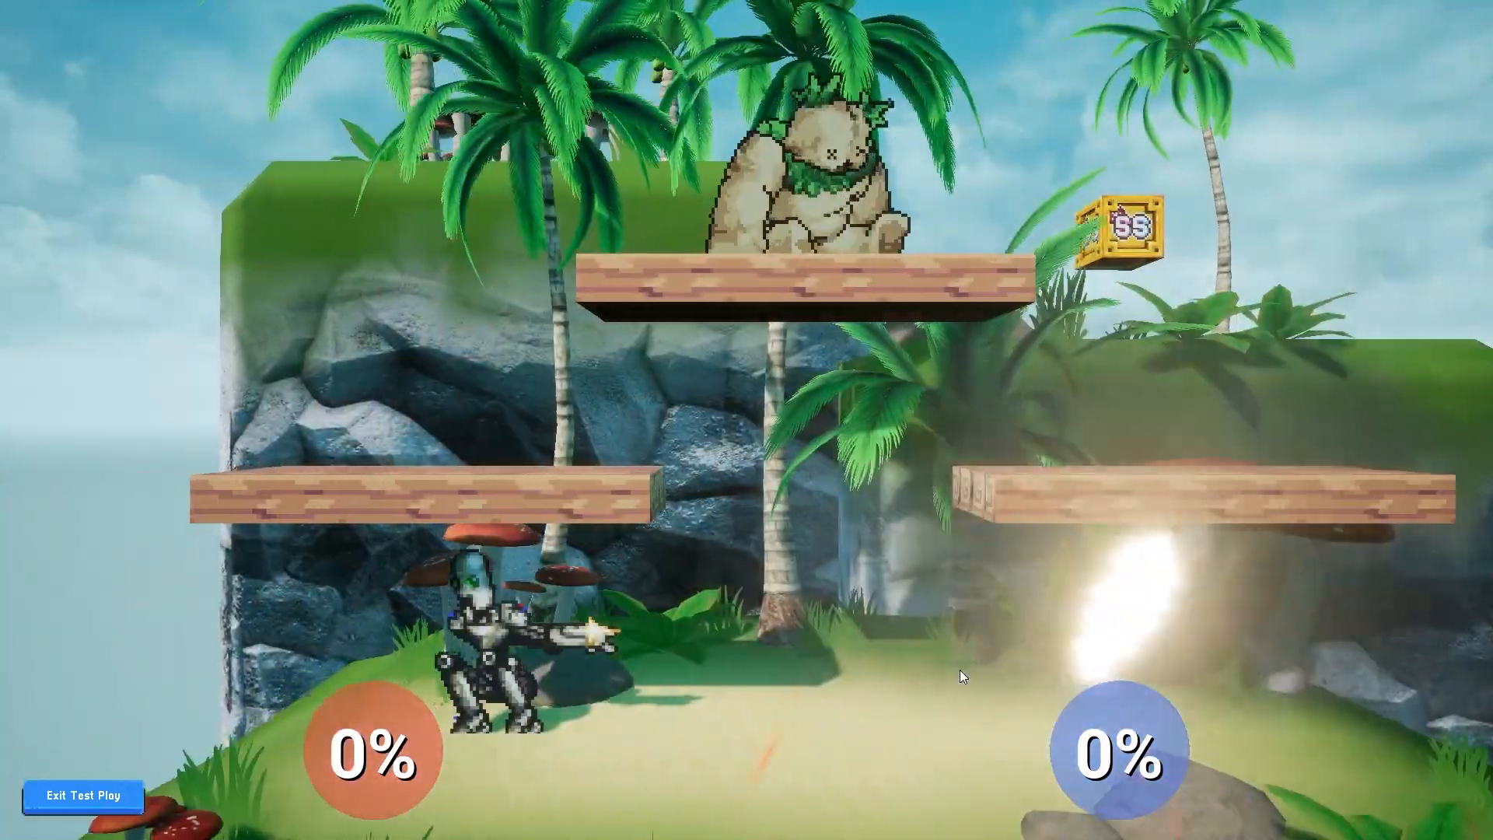
key("a")
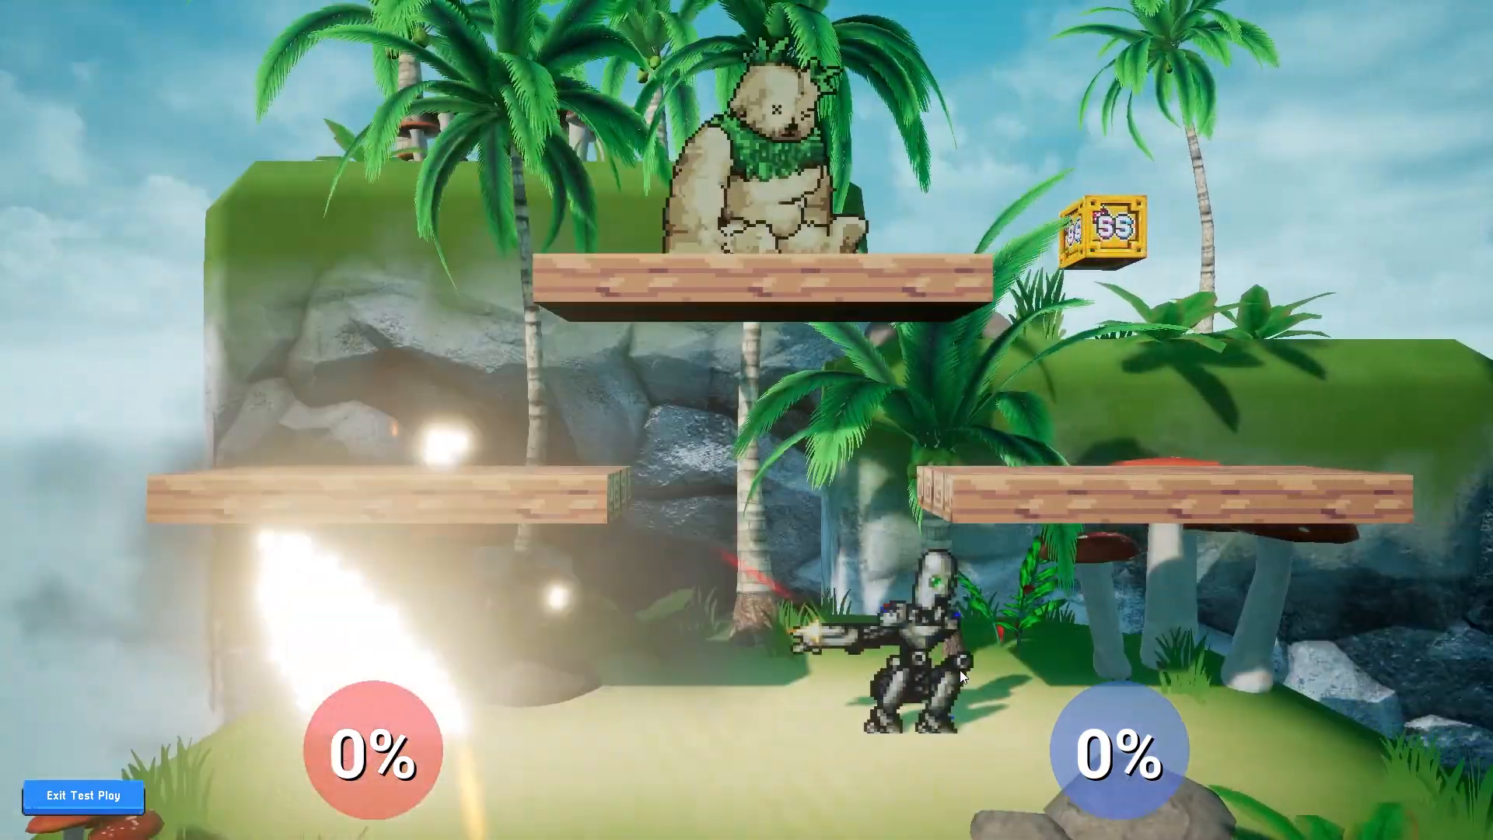
key("d")
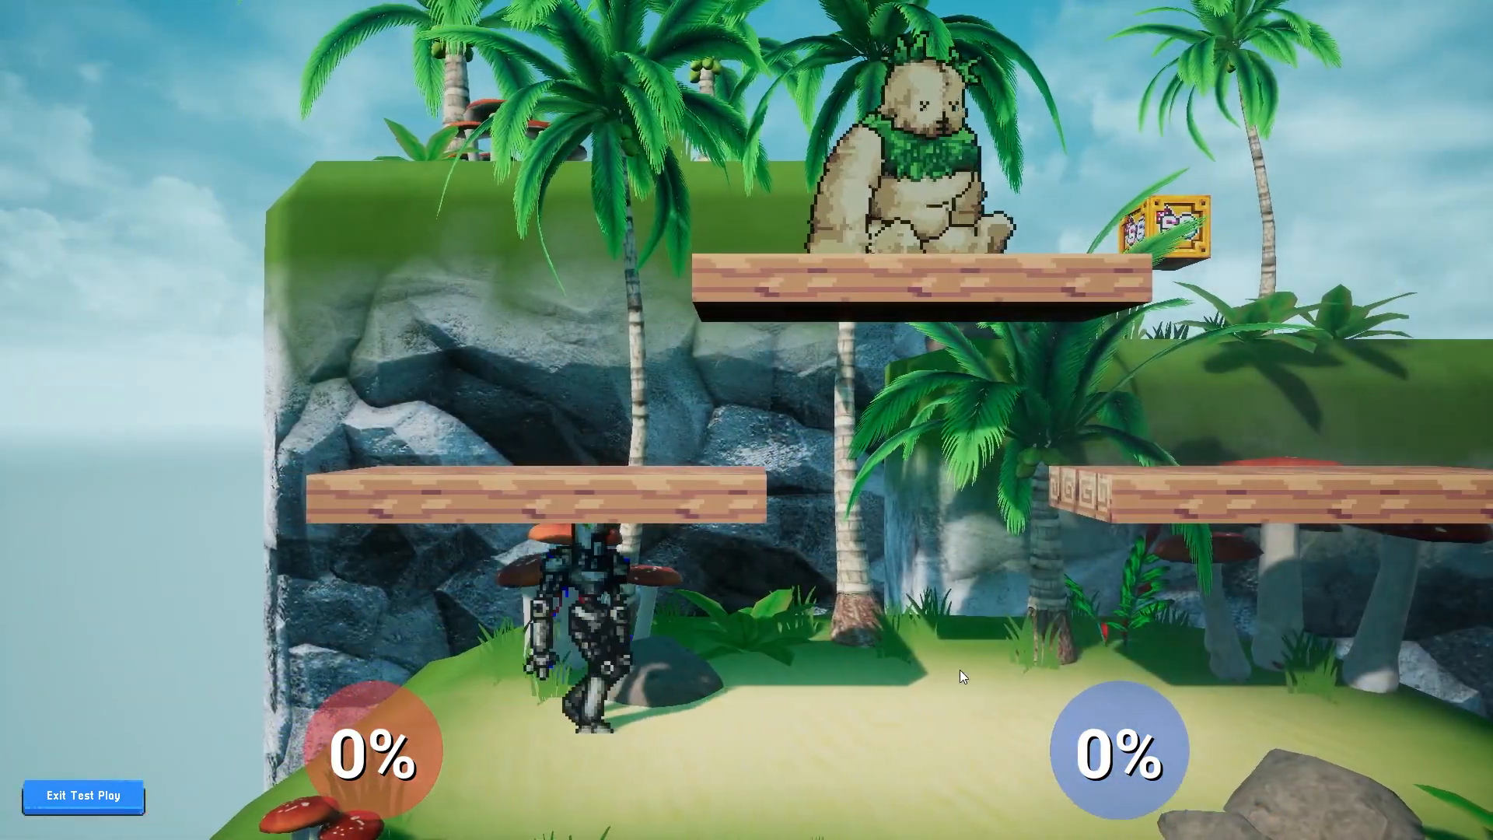
key("d")
left_click(83, 795)
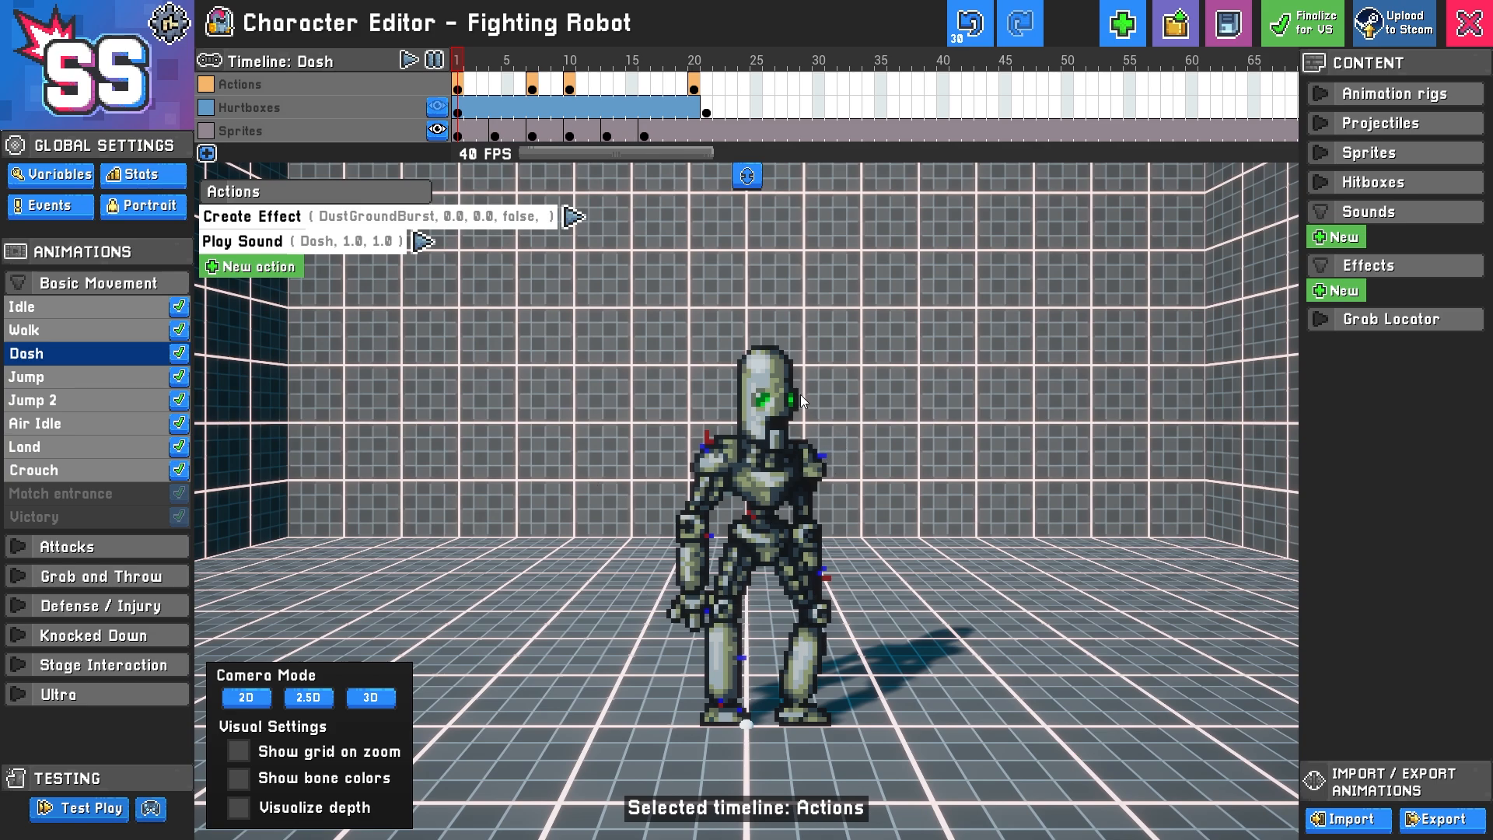
Examine the hand flame in the Dash animation's sprite frames 7, 10, 13 and 16
left_click(537, 140)
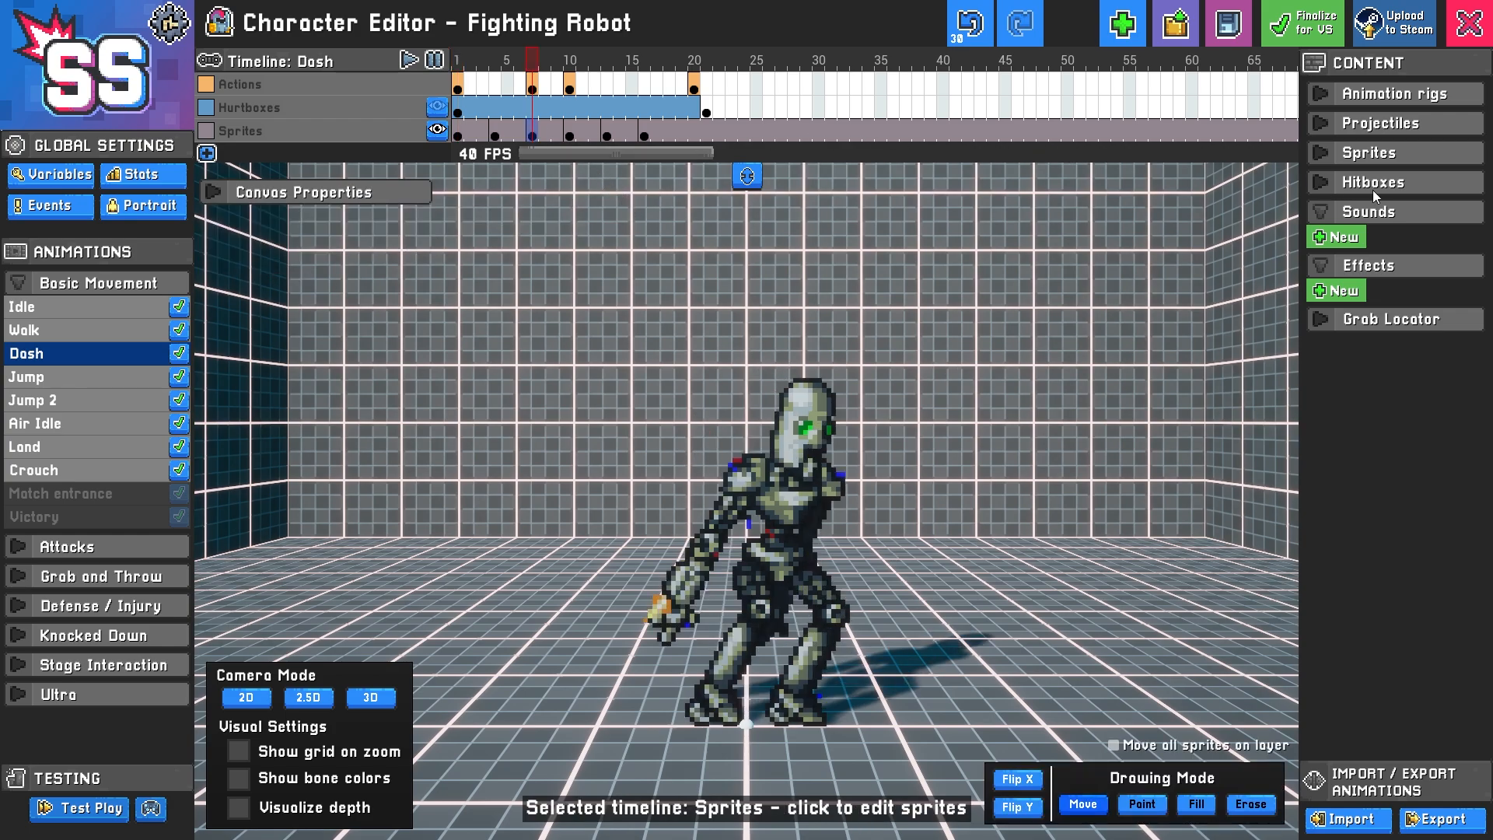
left_click(1318, 152)
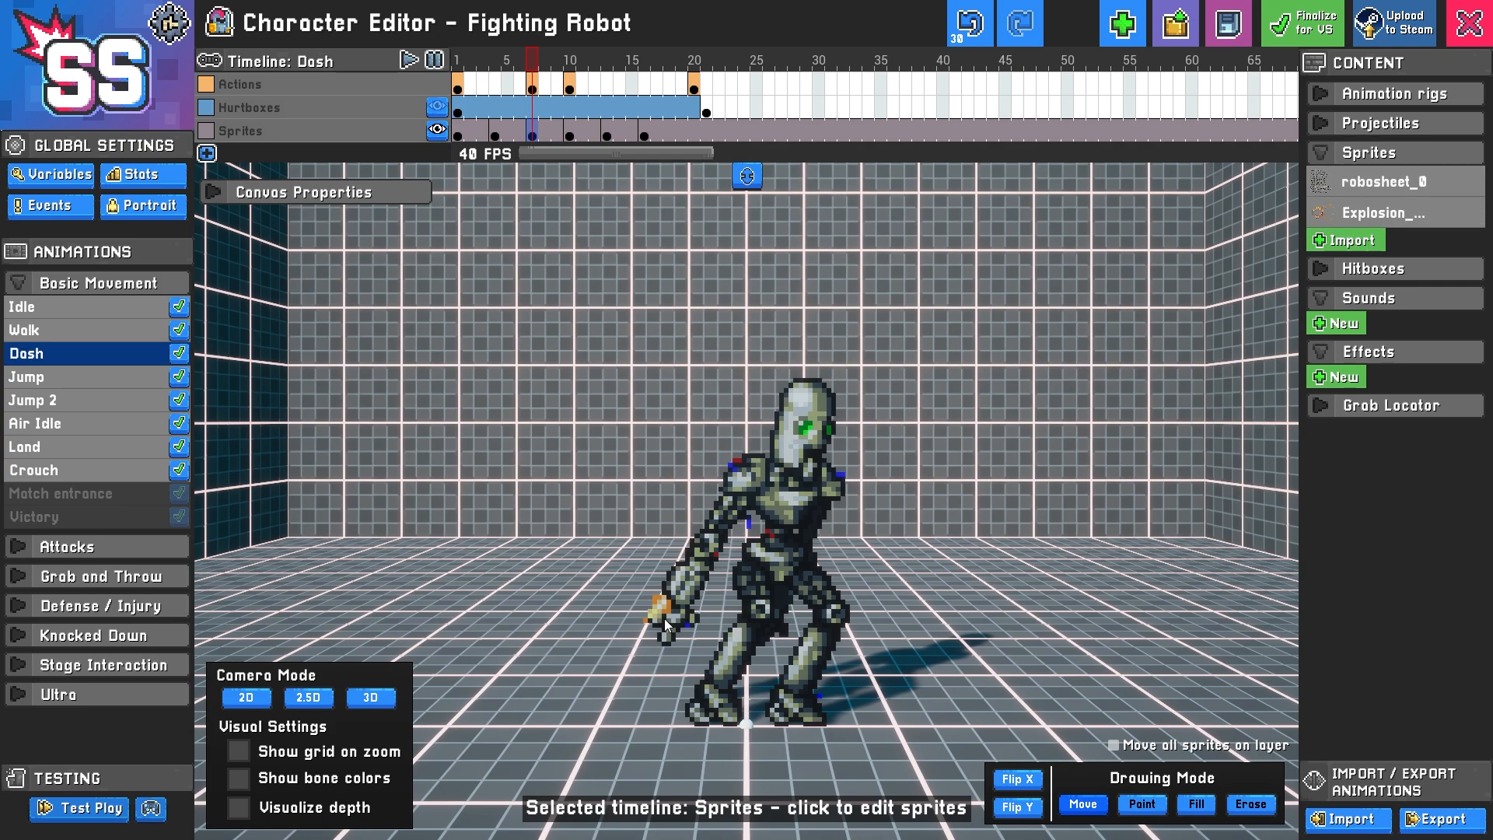
scroll(677, 610, "up", 5)
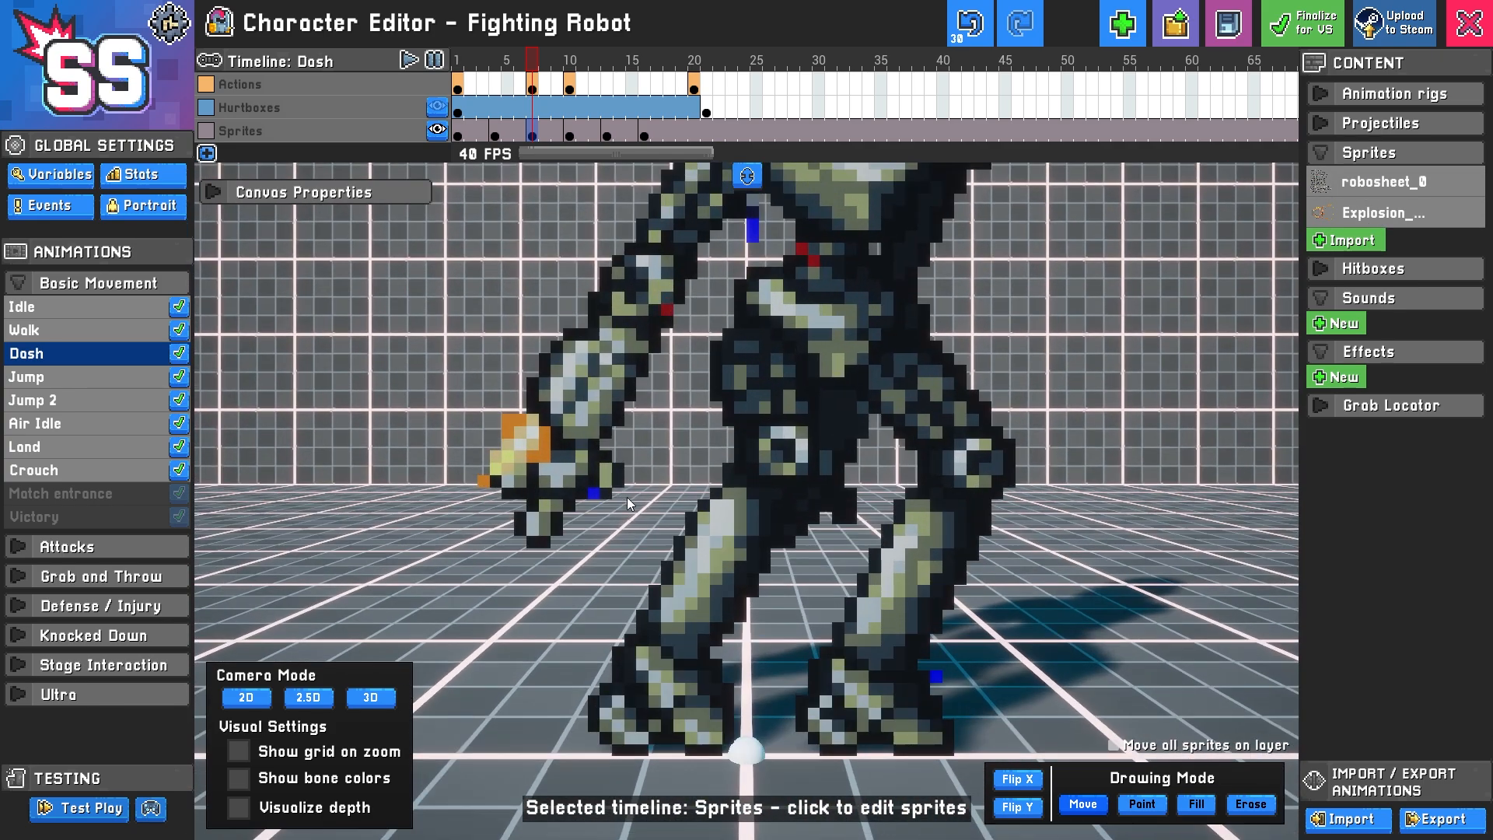
scroll(627, 497, "up", 1)
scroll(557, 525, "down", 2)
left_click(570, 134)
scroll(676, 490, "down", 2)
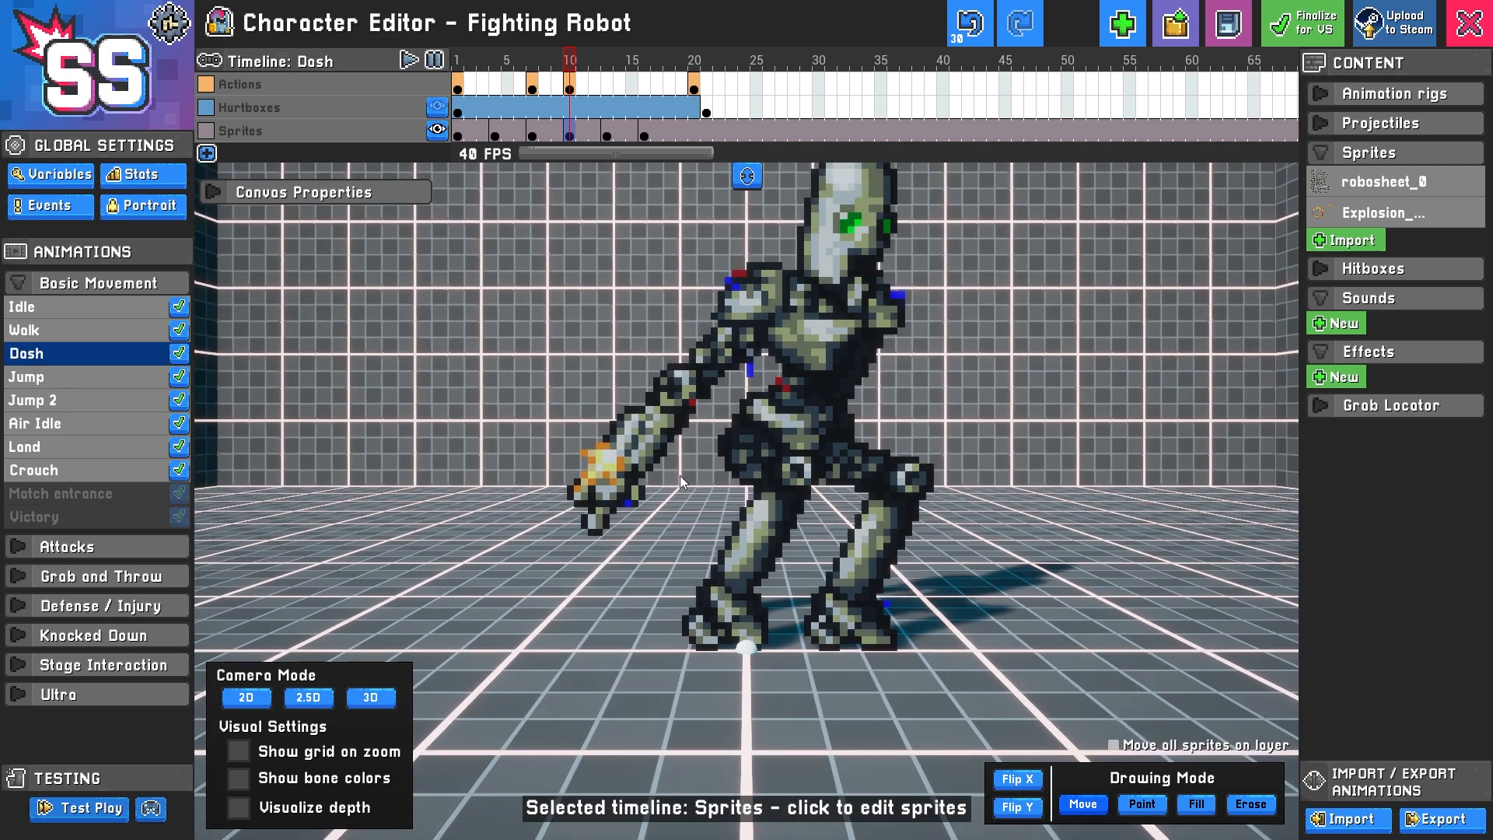
scroll(682, 482, "down", 2)
left_click(608, 136)
left_click(644, 136)
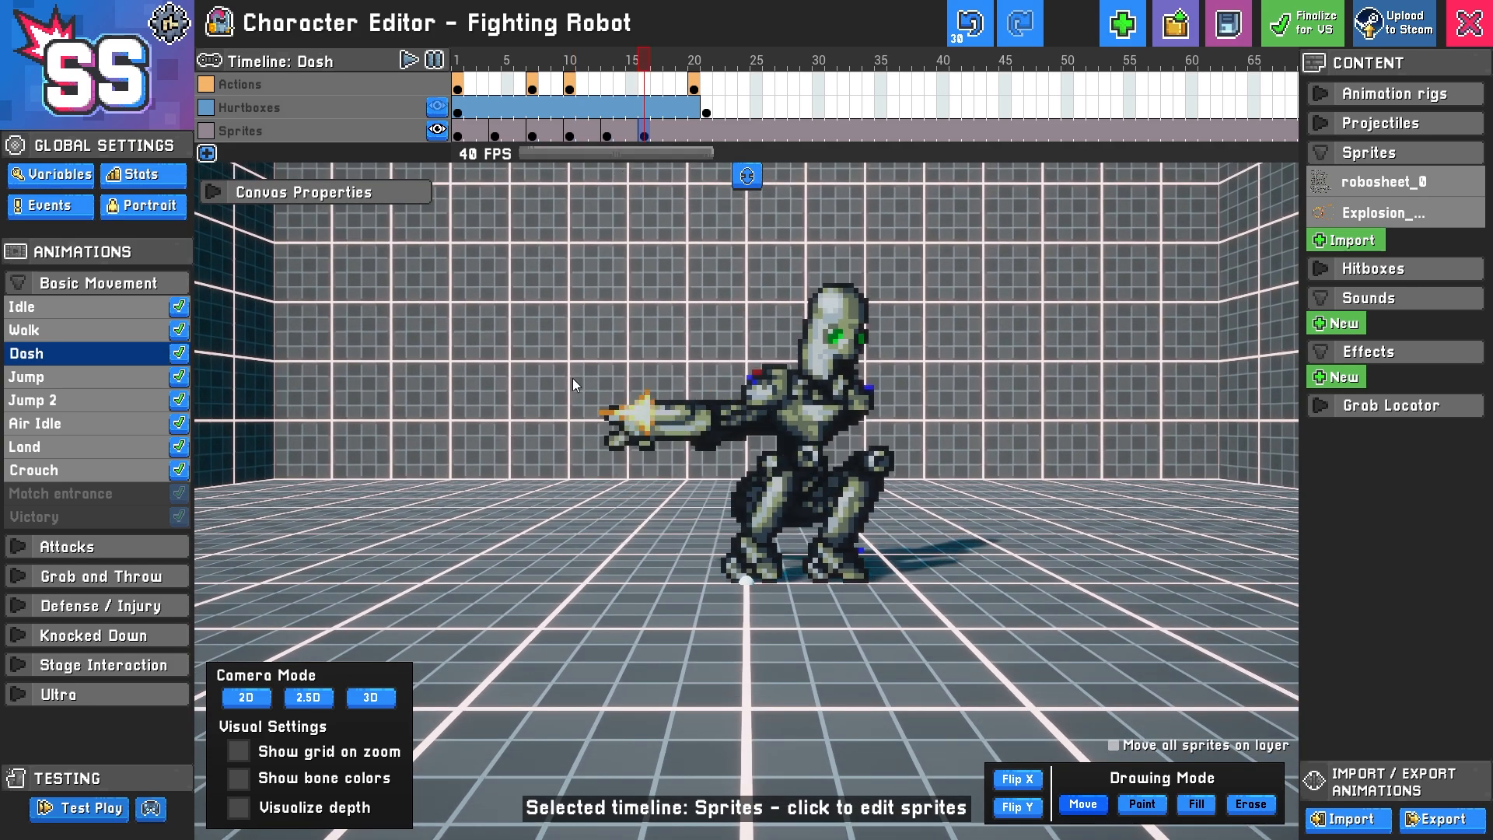
left_click(532, 136)
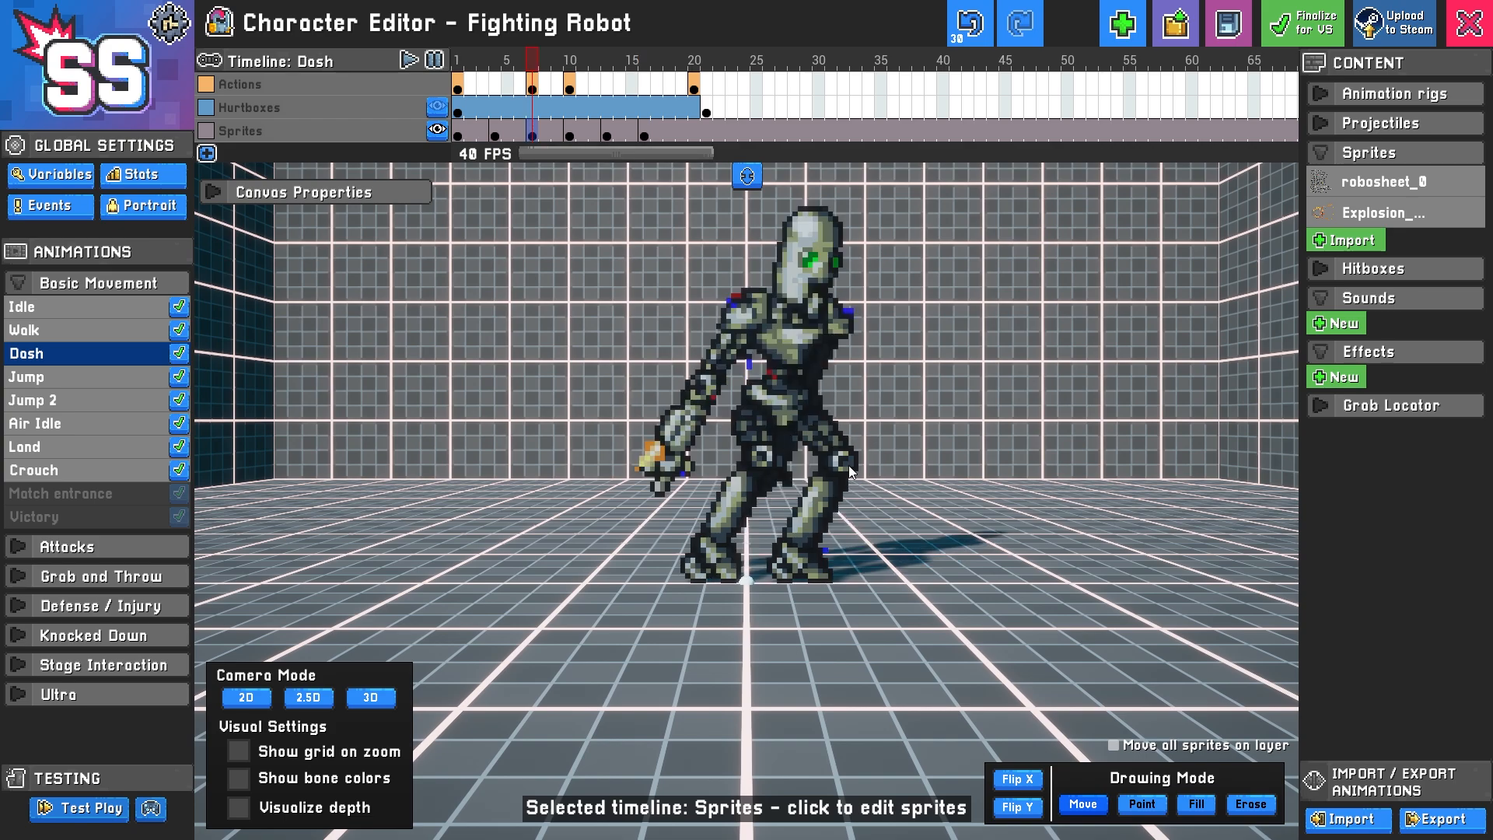
Import boost effects.png from the Fighting Robot folder as a new sprite sheet
left_click(1344, 243)
left_click(529, 149)
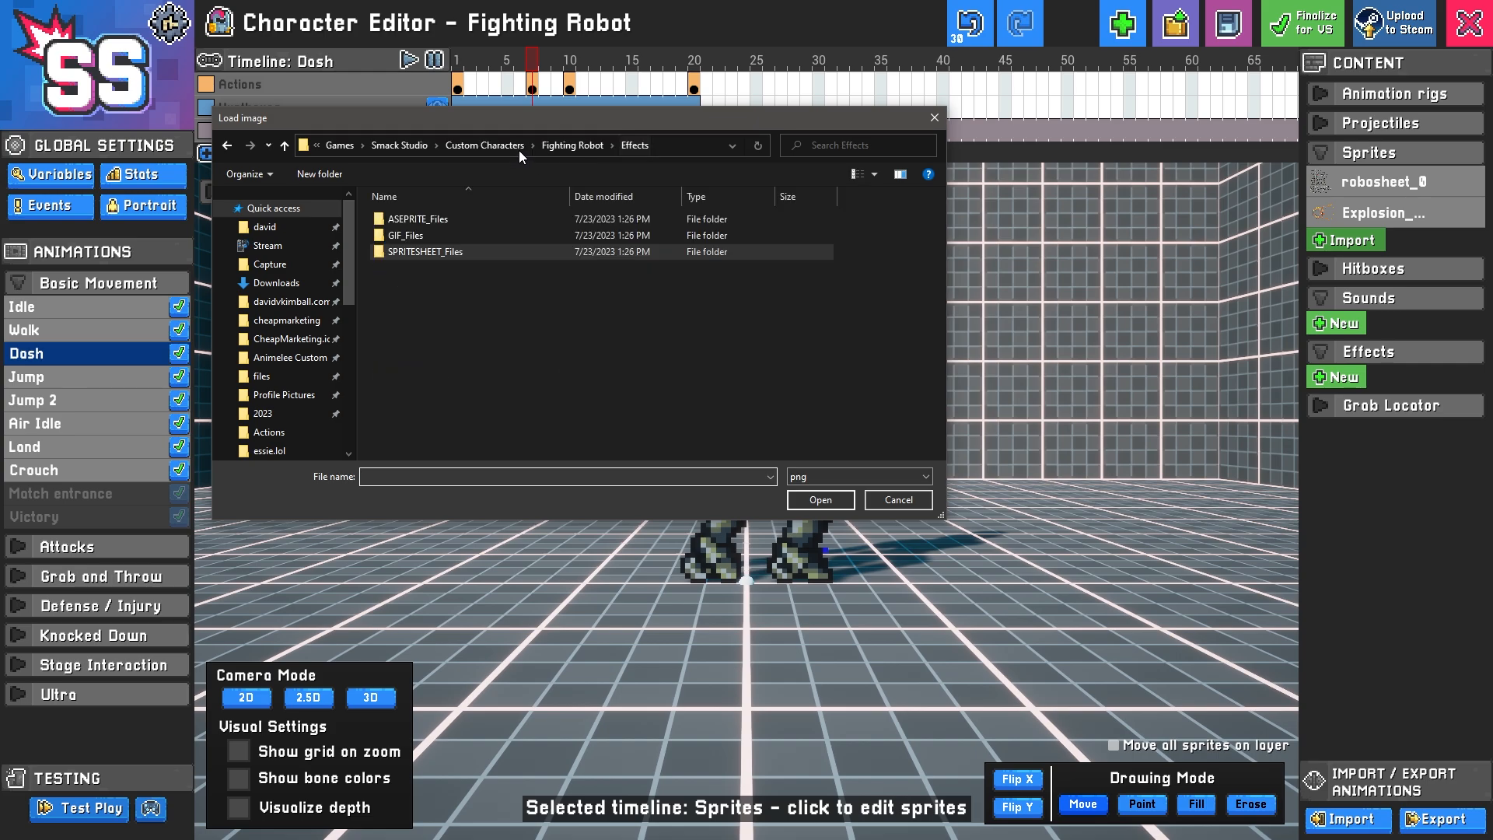
left_click(560, 144)
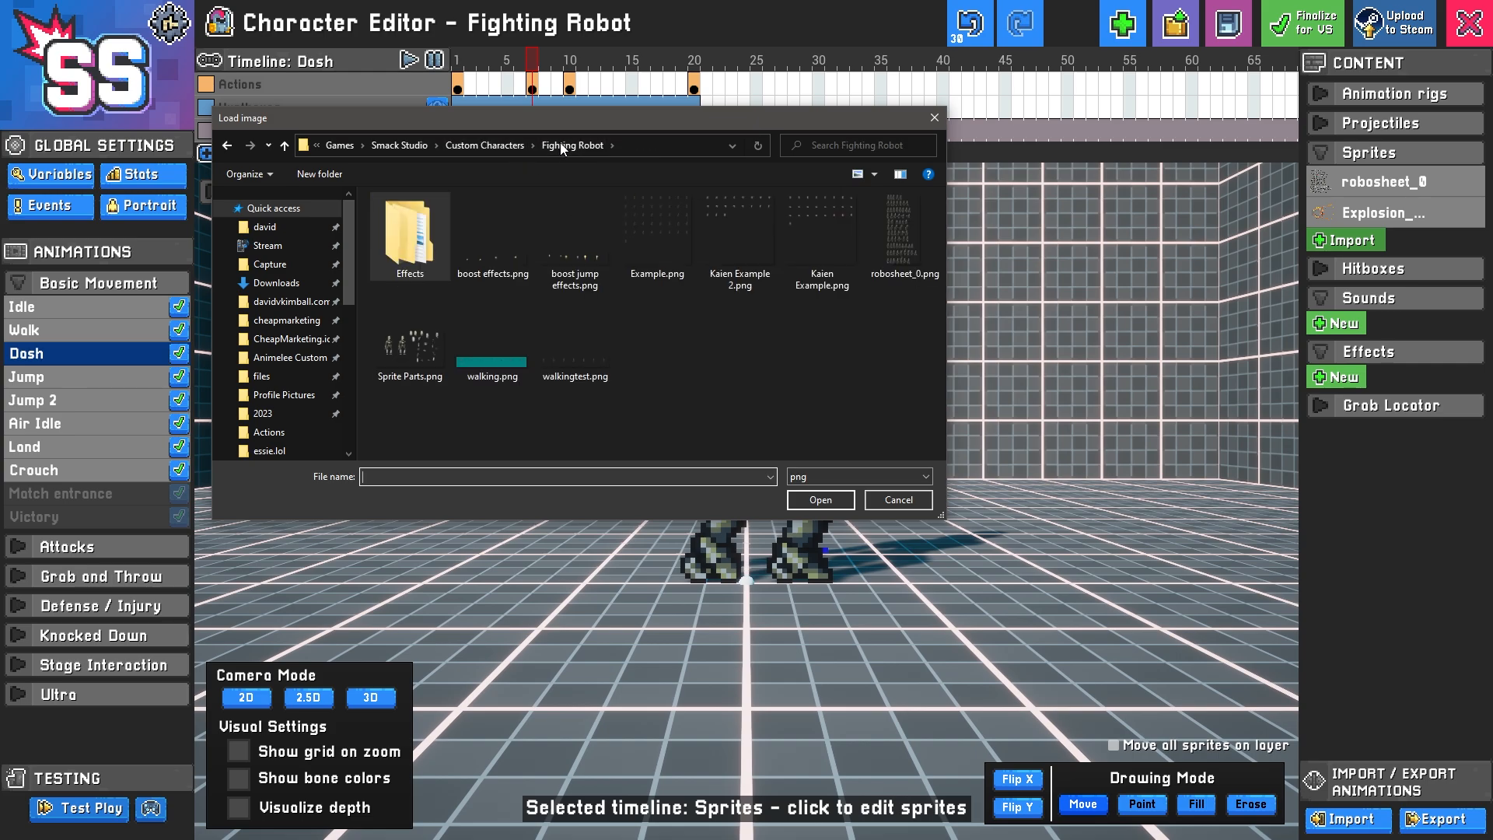
double_click(514, 244)
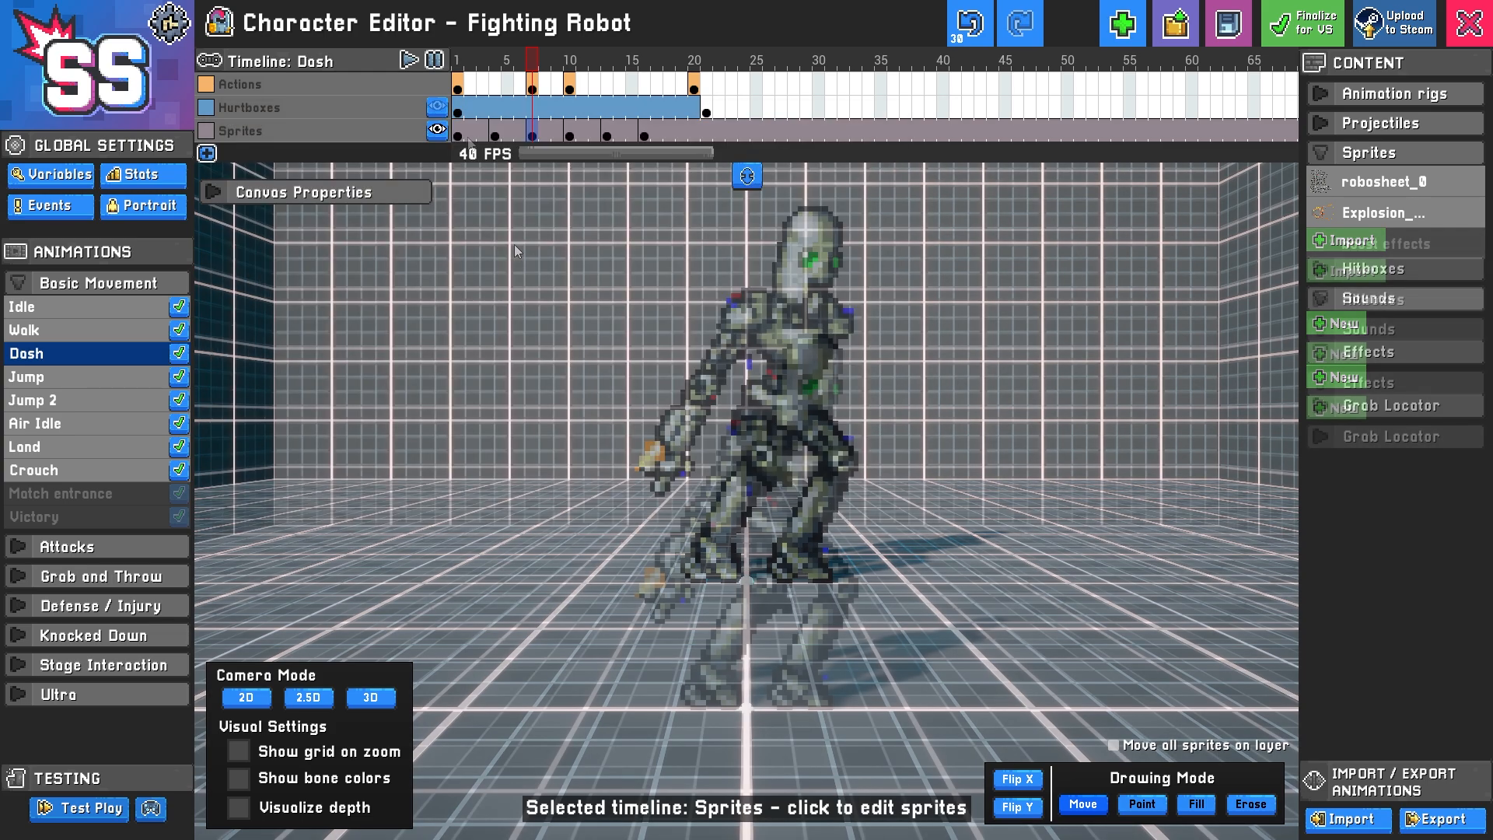
Add a second sprites layer to the Dash timeline and rename it Fire Boost Effects
left_click(464, 133)
left_click(498, 132)
left_click(534, 133)
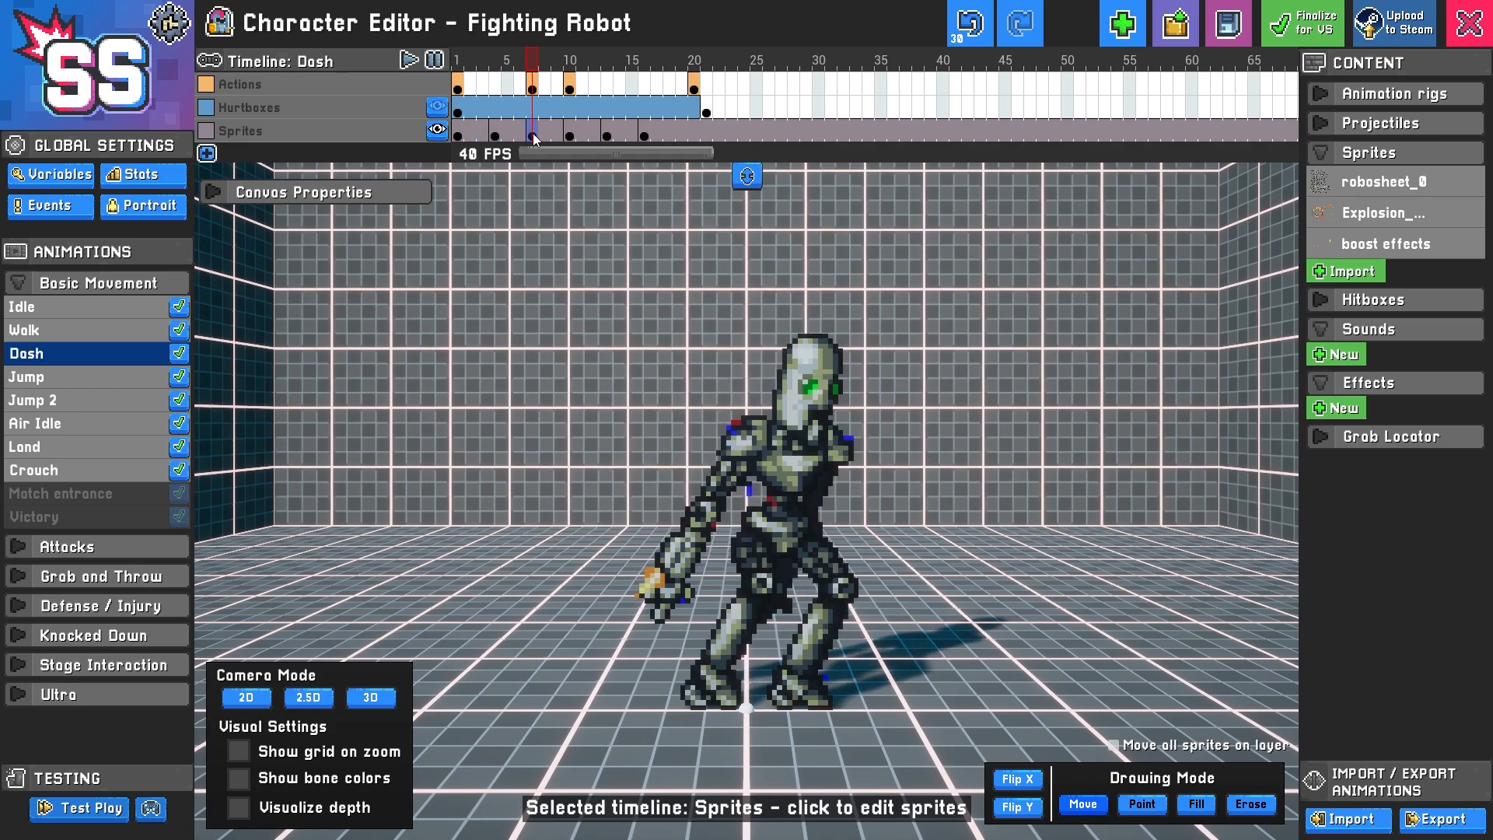
left_click(207, 153)
left_click(265, 249)
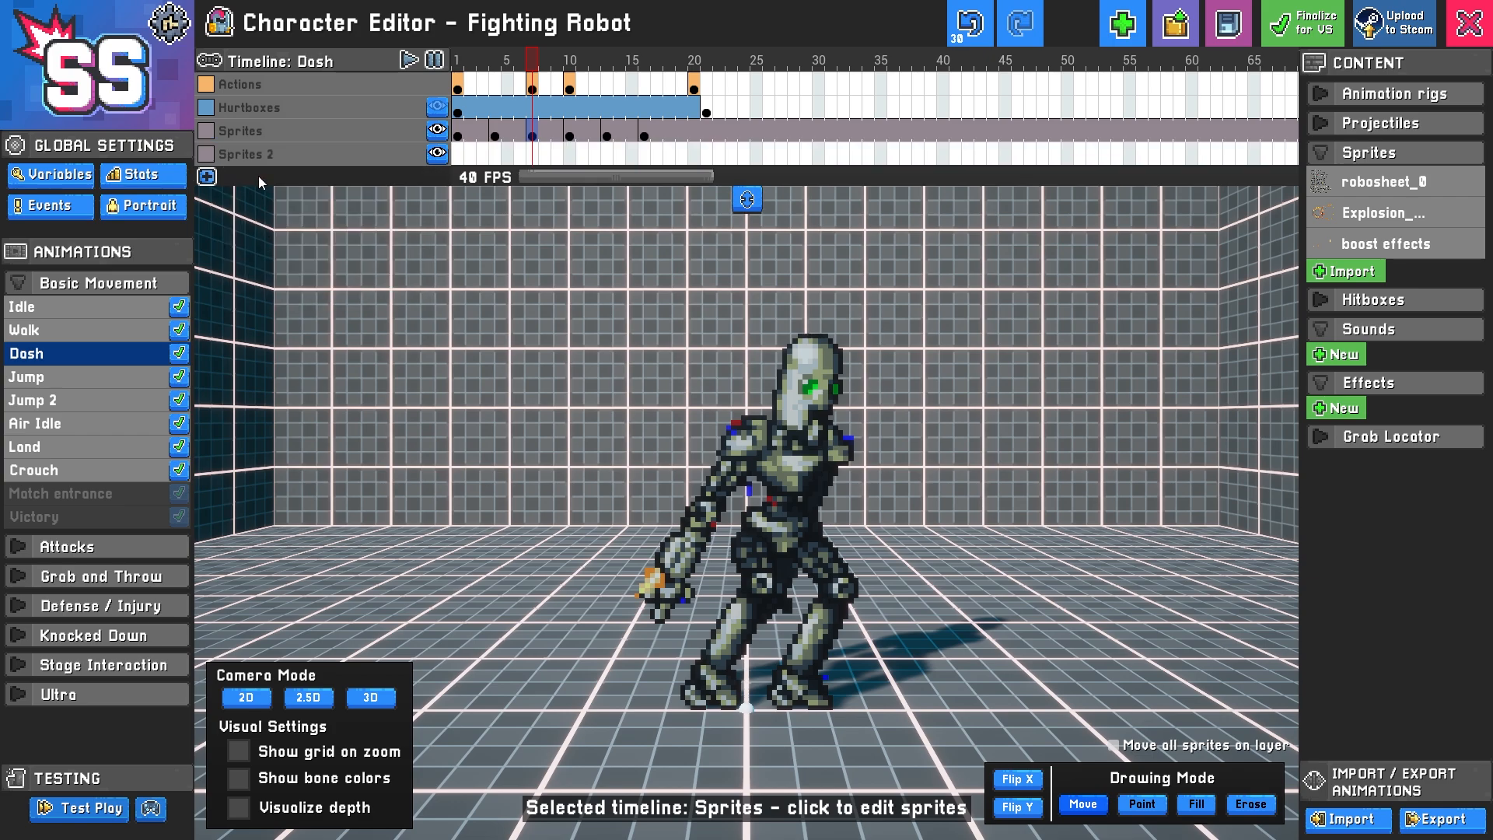
double_click(248, 154)
left_click(249, 155)
type("Fire Boost Effects")
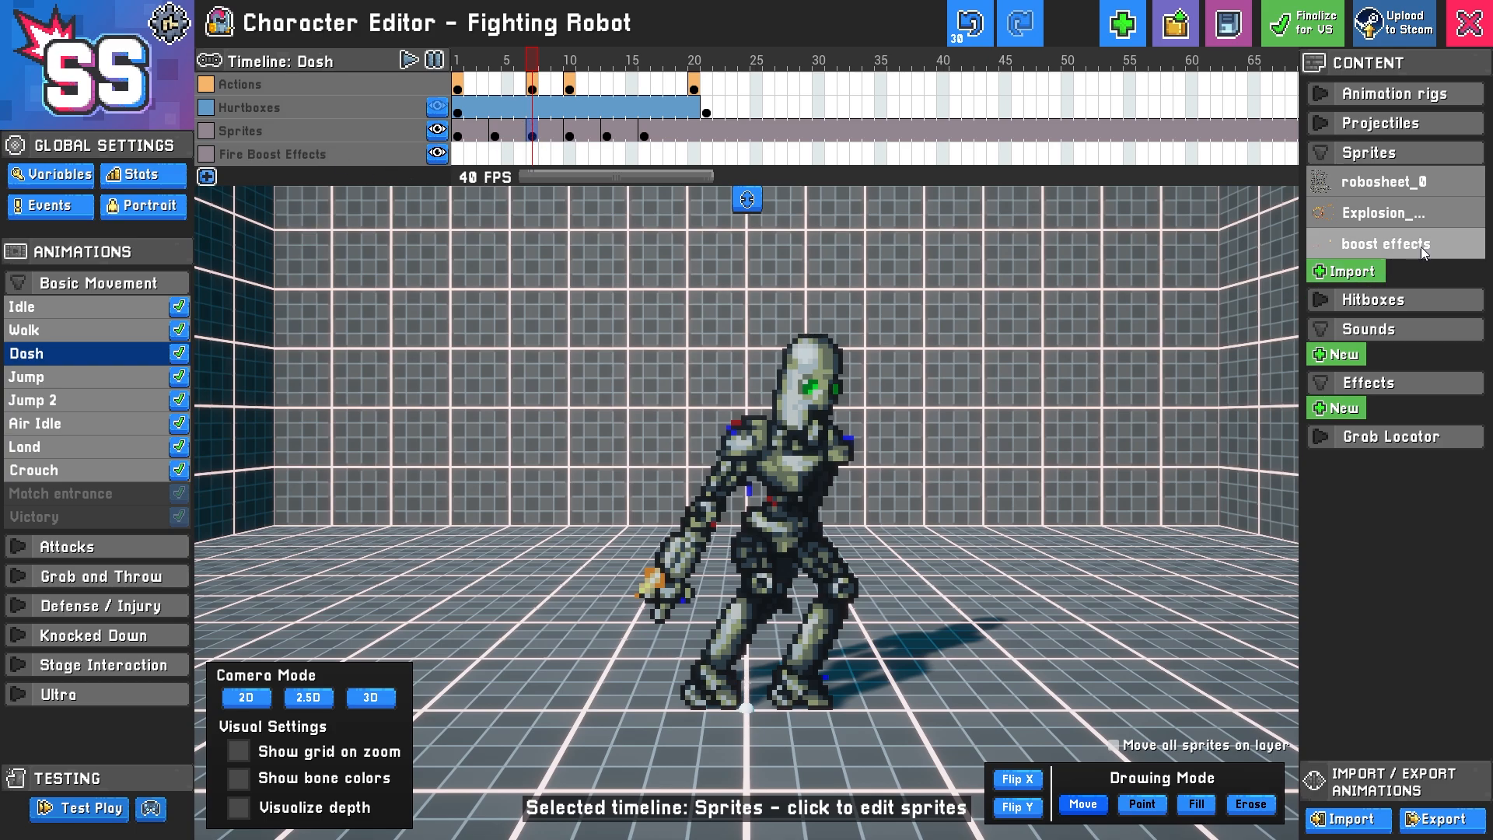
Open the boost effects sprite sheet and set its import mode to Drag to Select
left_click(1386, 243)
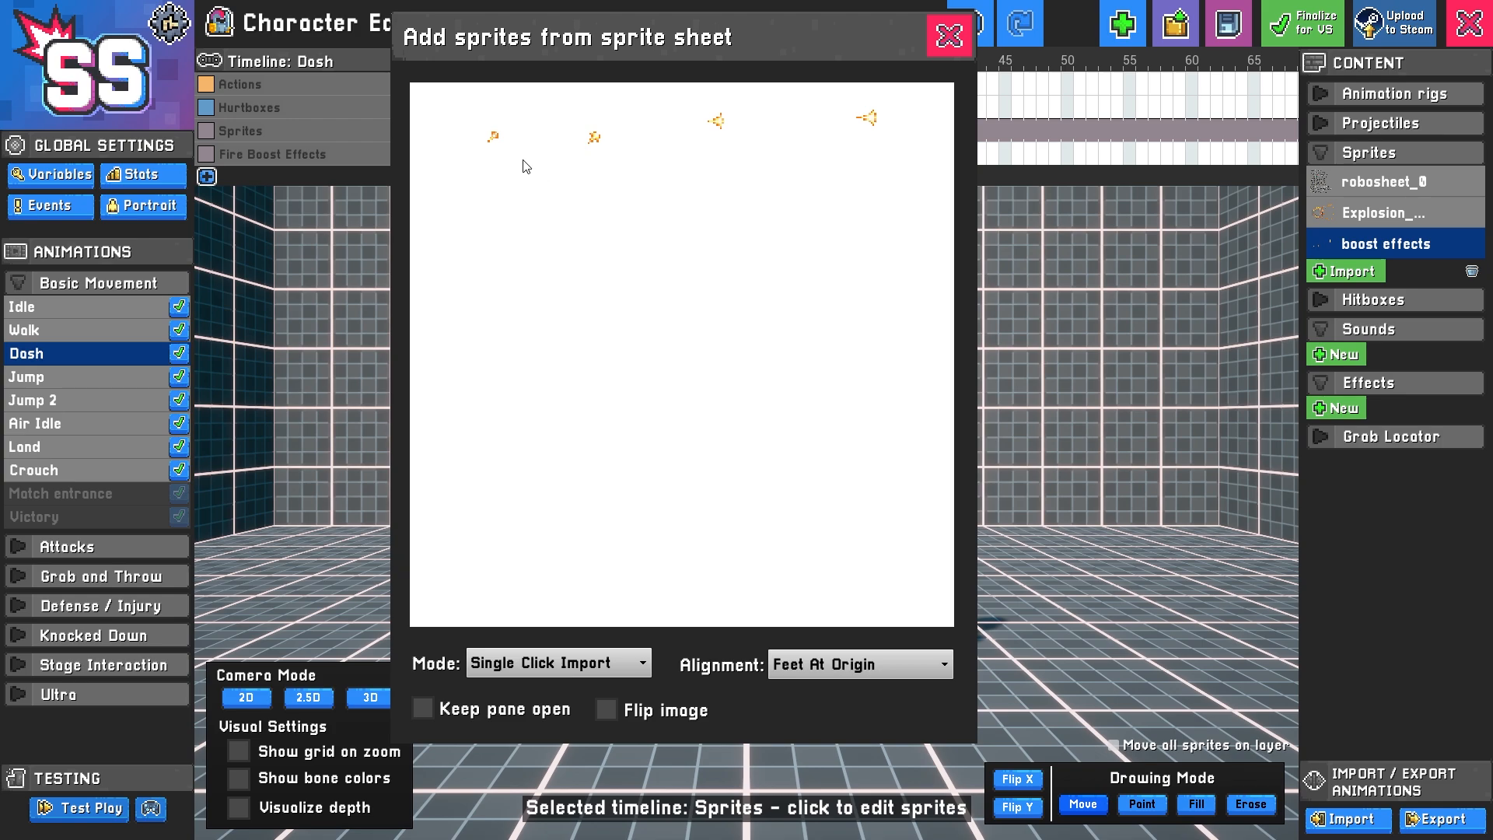
left_click(543, 665)
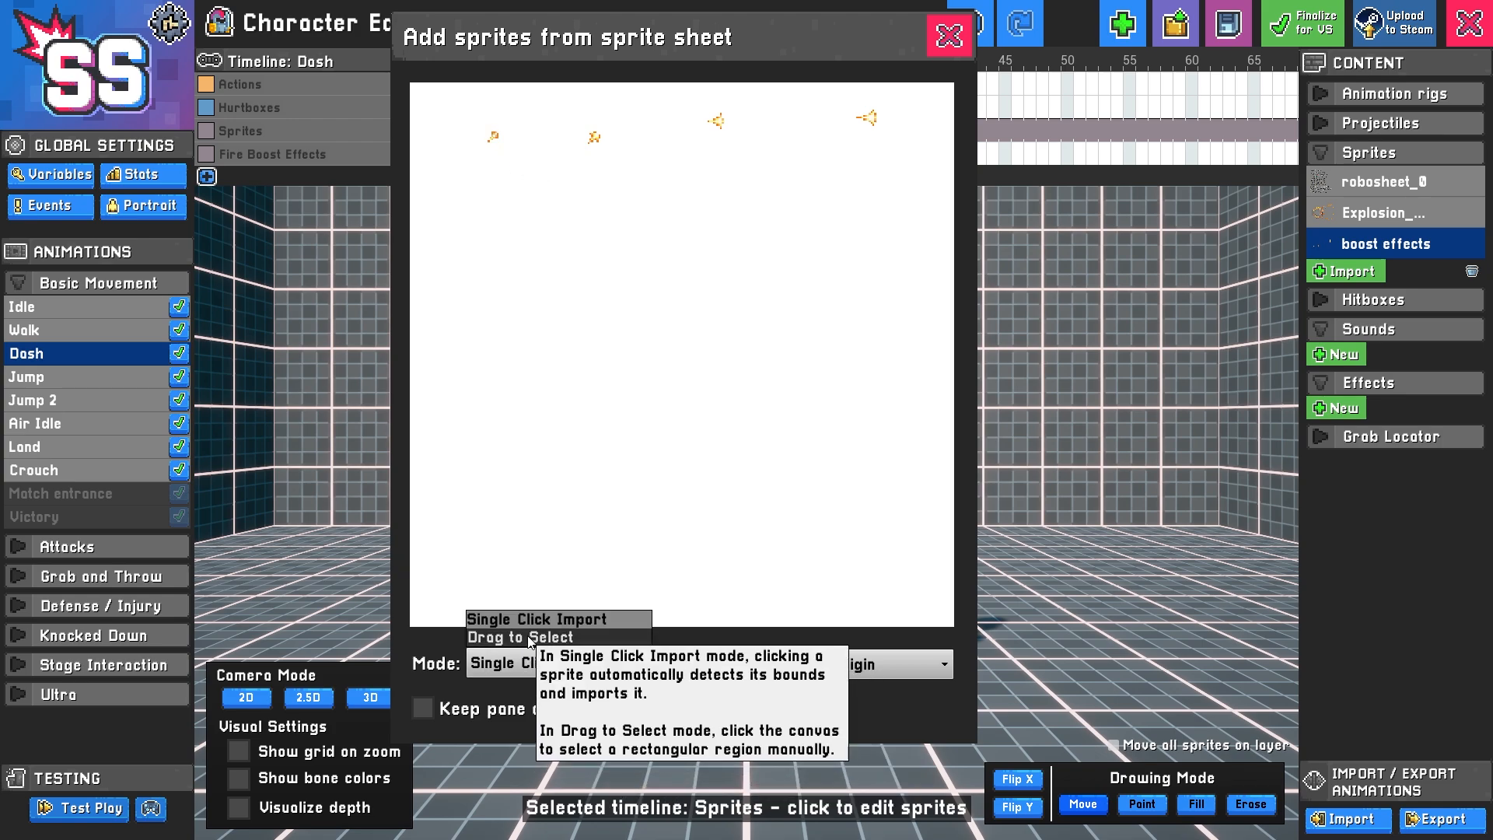
left_click(554, 637)
left_click_drag(476, 110, 526, 175)
left_click(501, 148)
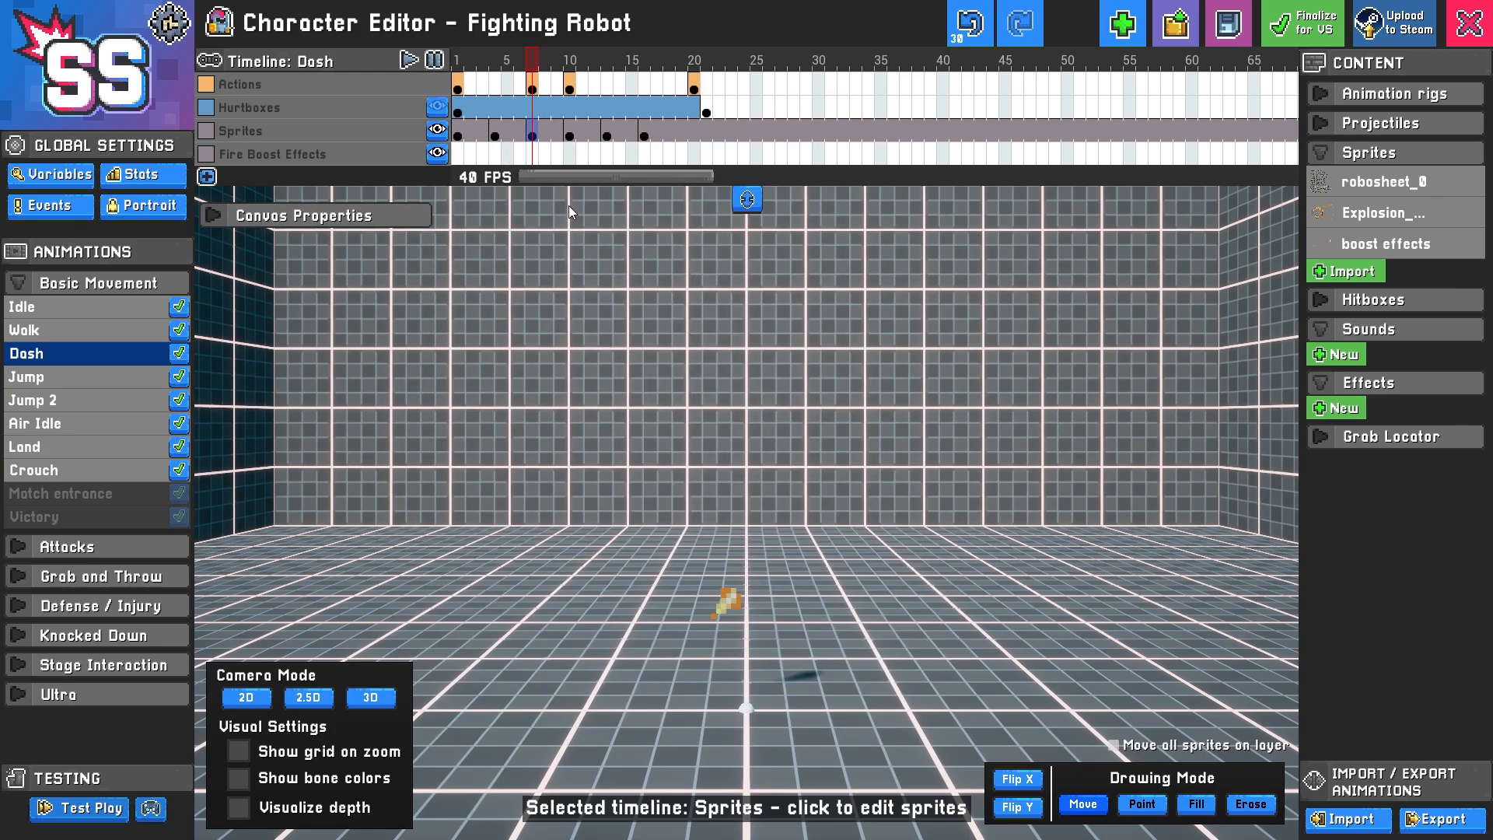
key("ctrl+z")
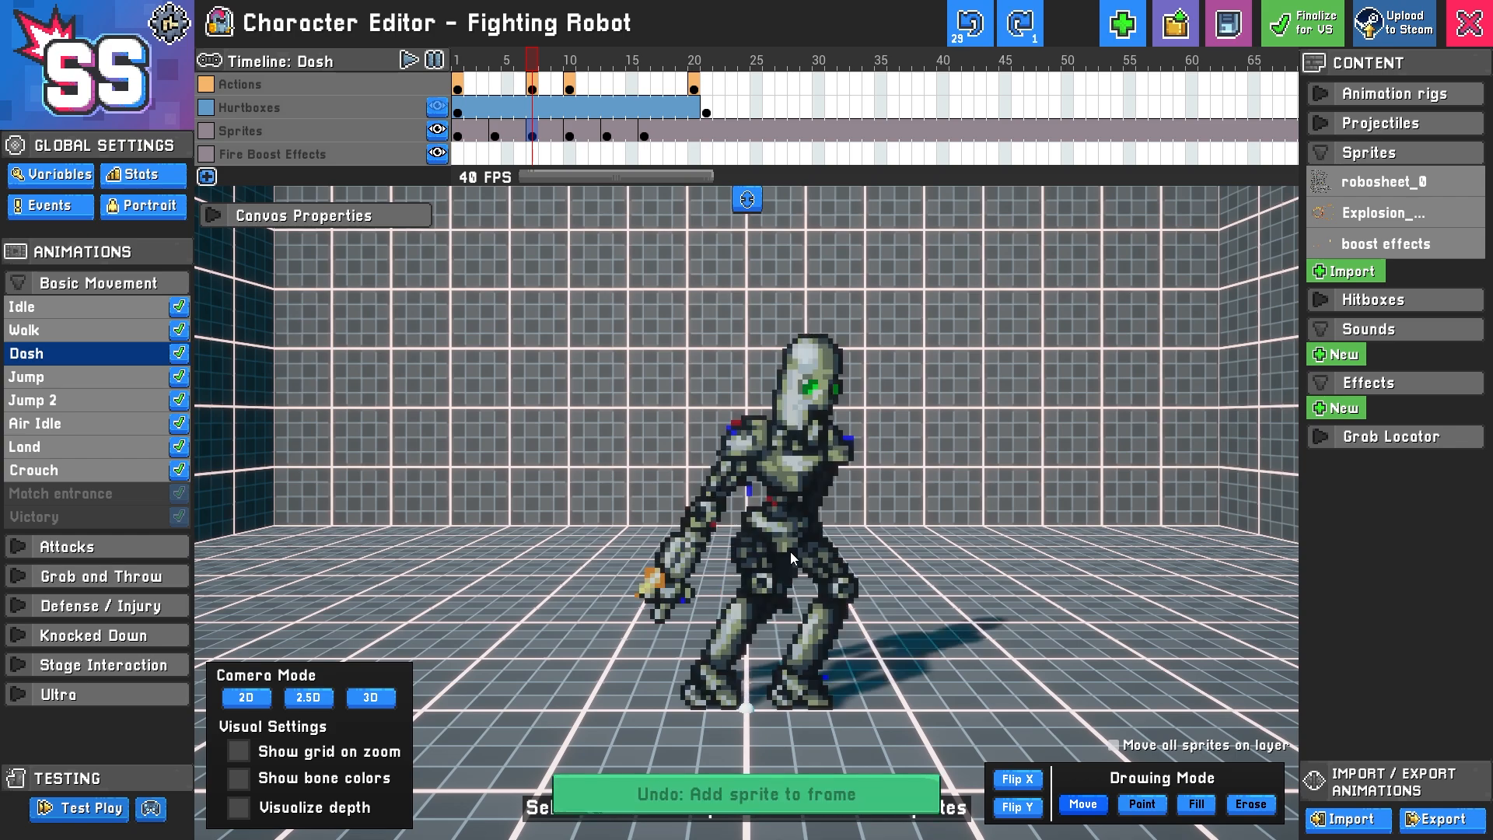
Import the first flame of the boost effects sheet into frame 7 of Fire Boost Effects and place it over the robot's hand flame
left_click(533, 159)
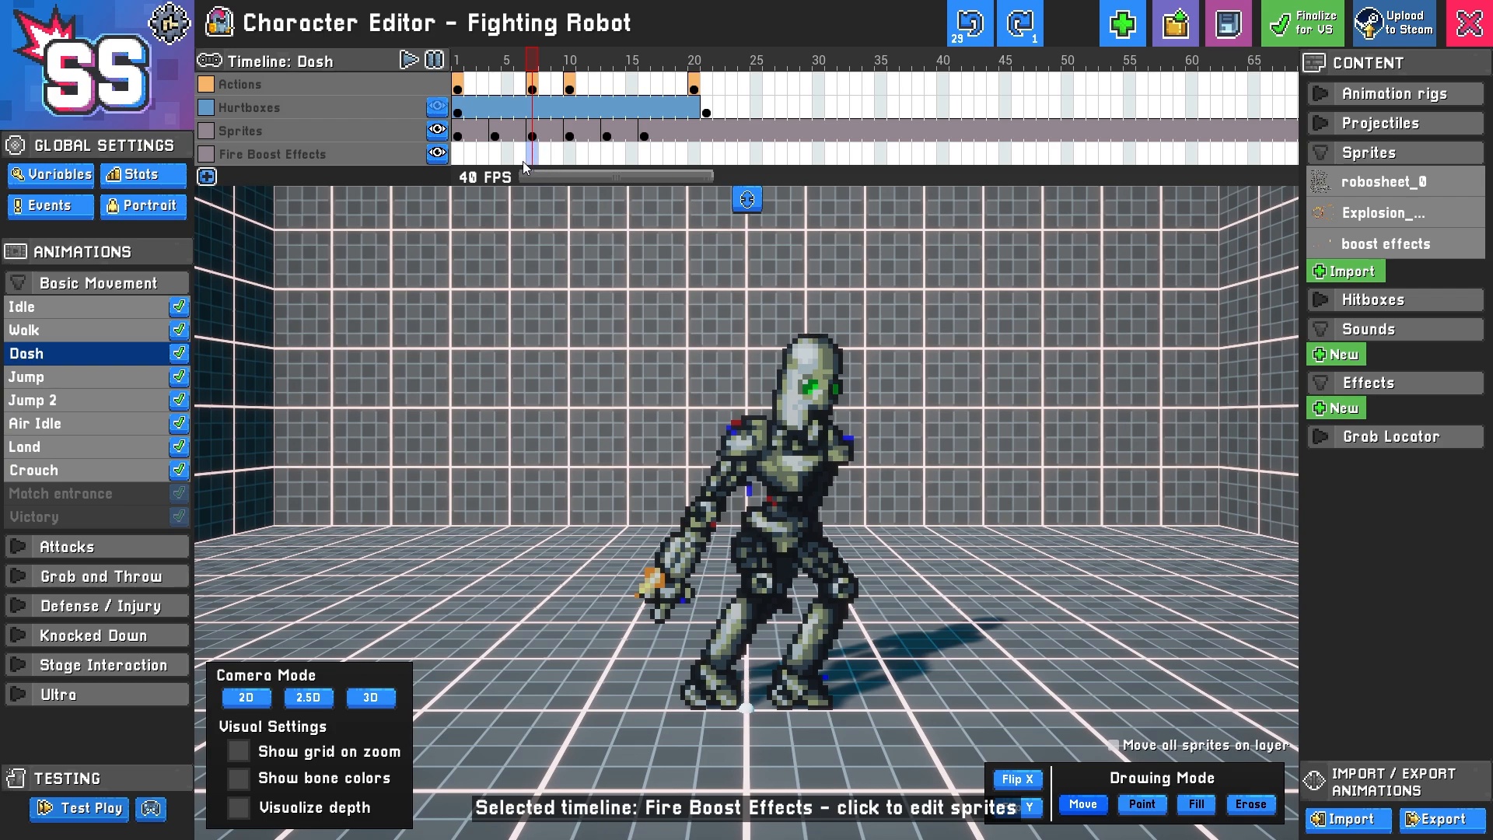
left_click(1457, 246)
left_click_drag(476, 119, 526, 163)
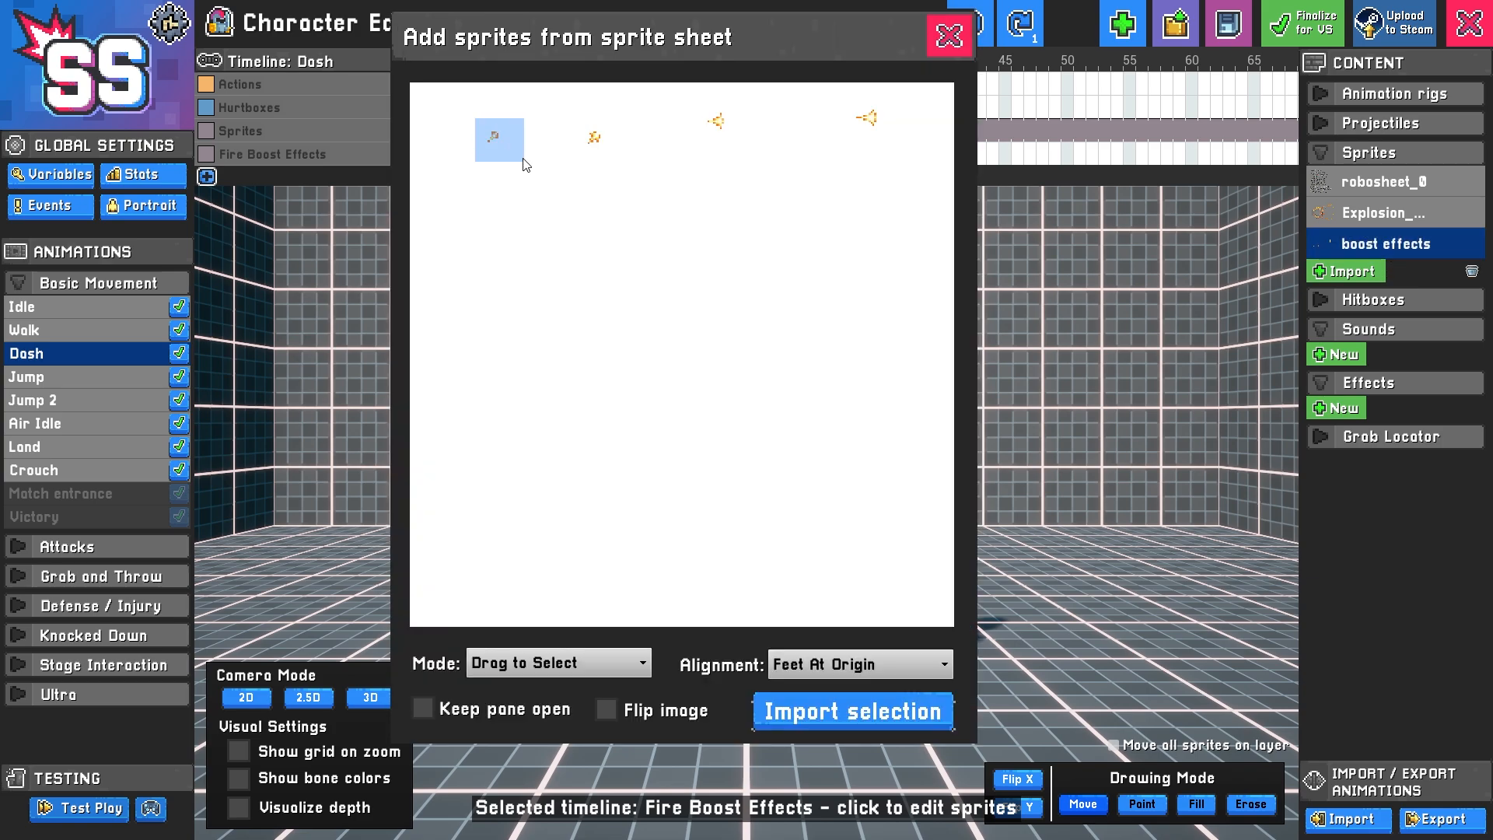
key("Return")
left_click_drag(727, 641, 656, 629)
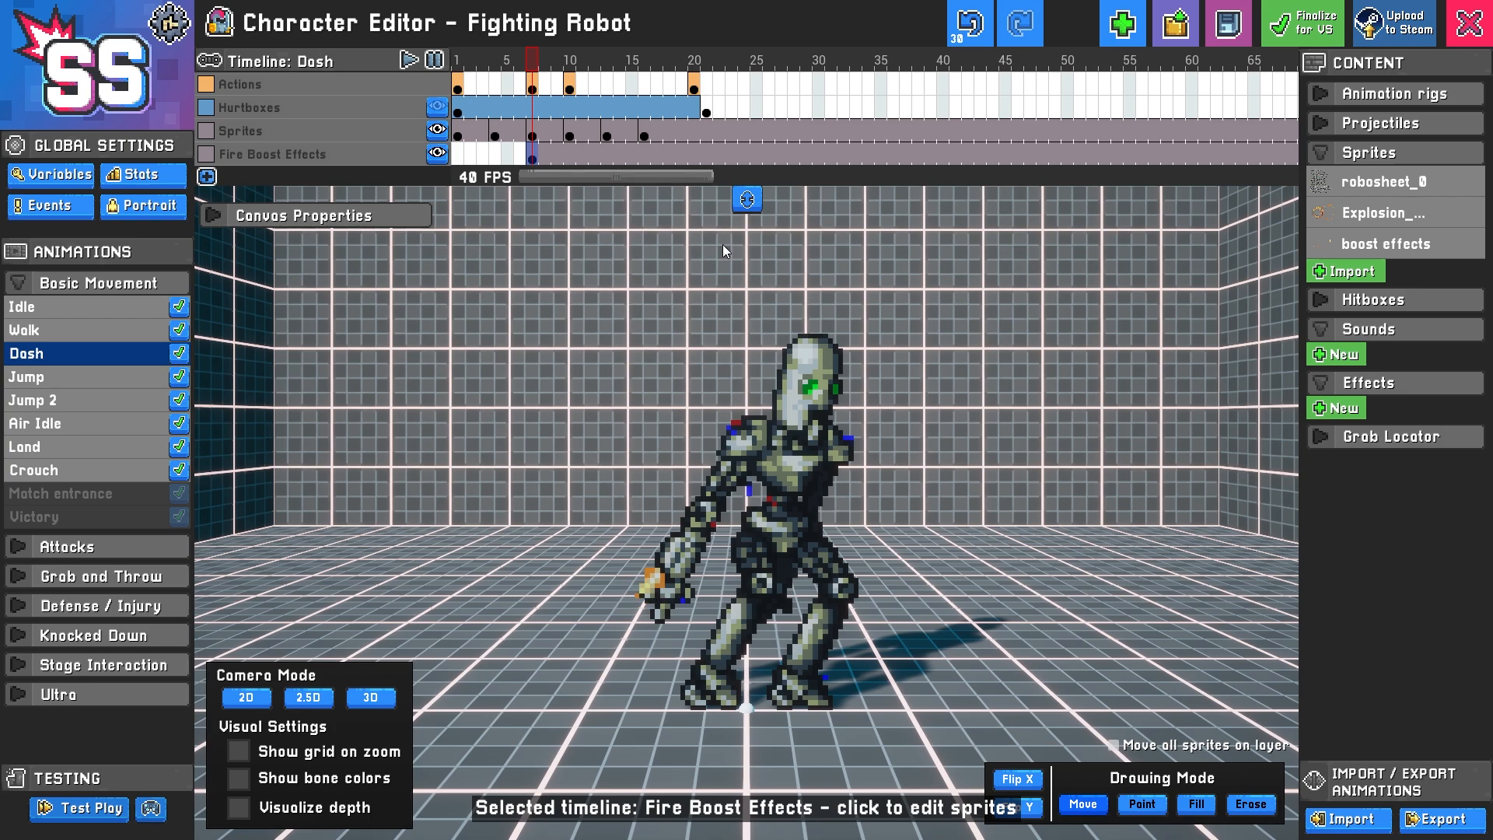
Import the second boost effects flame into frame 10 of Fire Boost Effects and move it onto the robot's hand
left_click(567, 156)
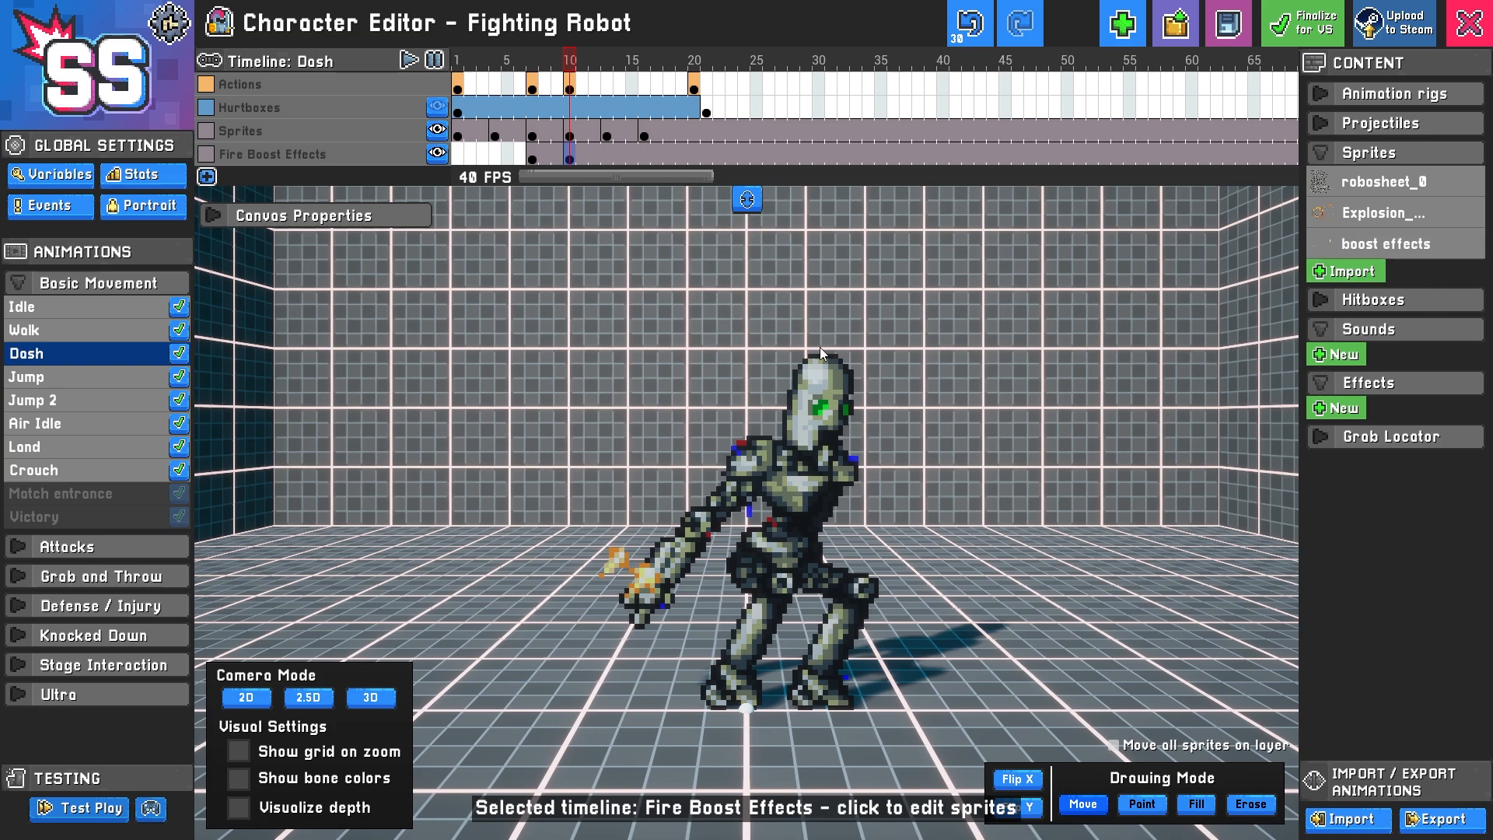
left_click(1440, 244)
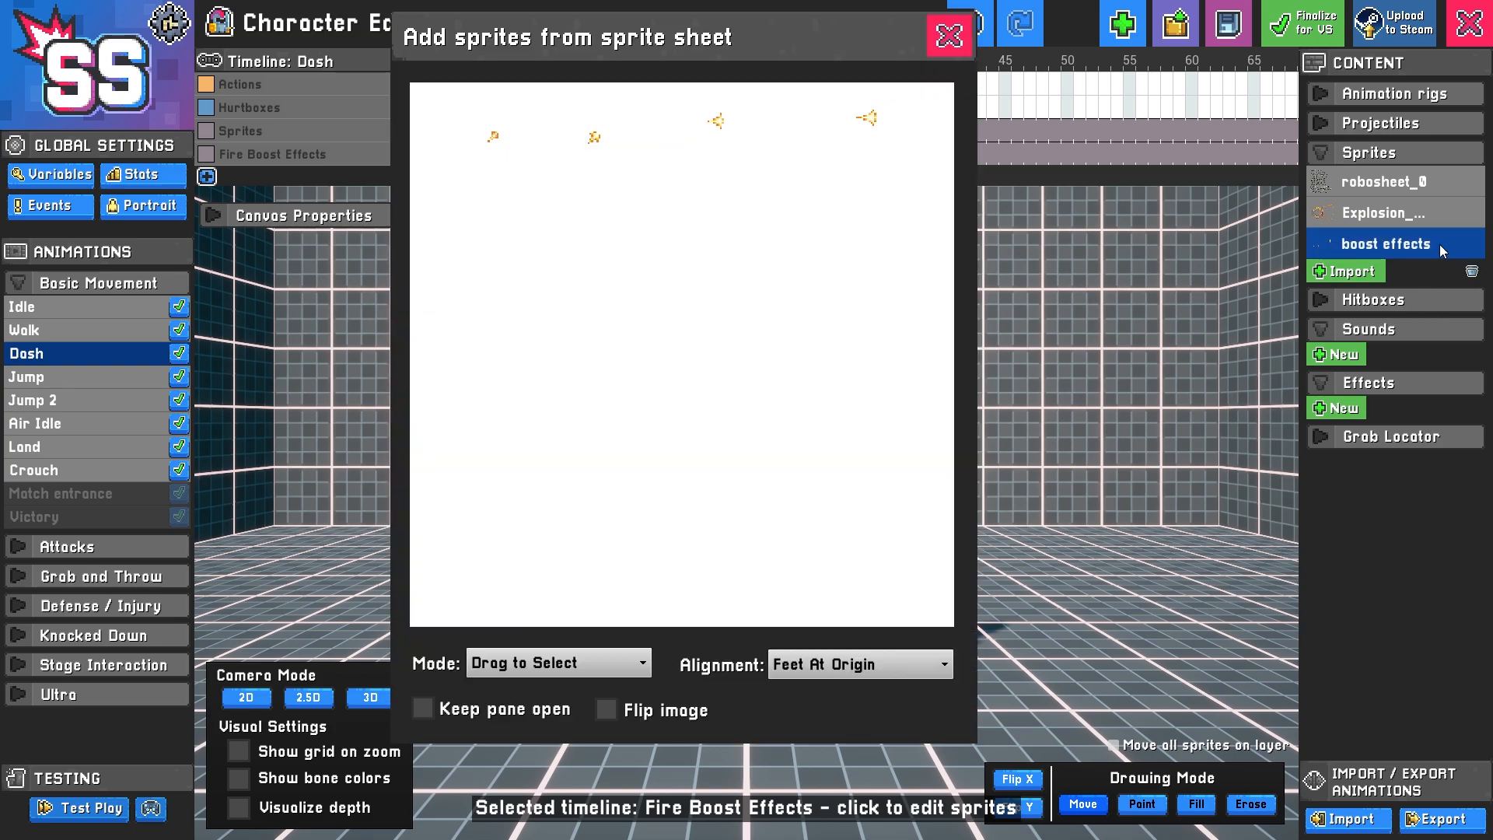
left_click_drag(577, 115, 621, 162)
double_click(600, 138)
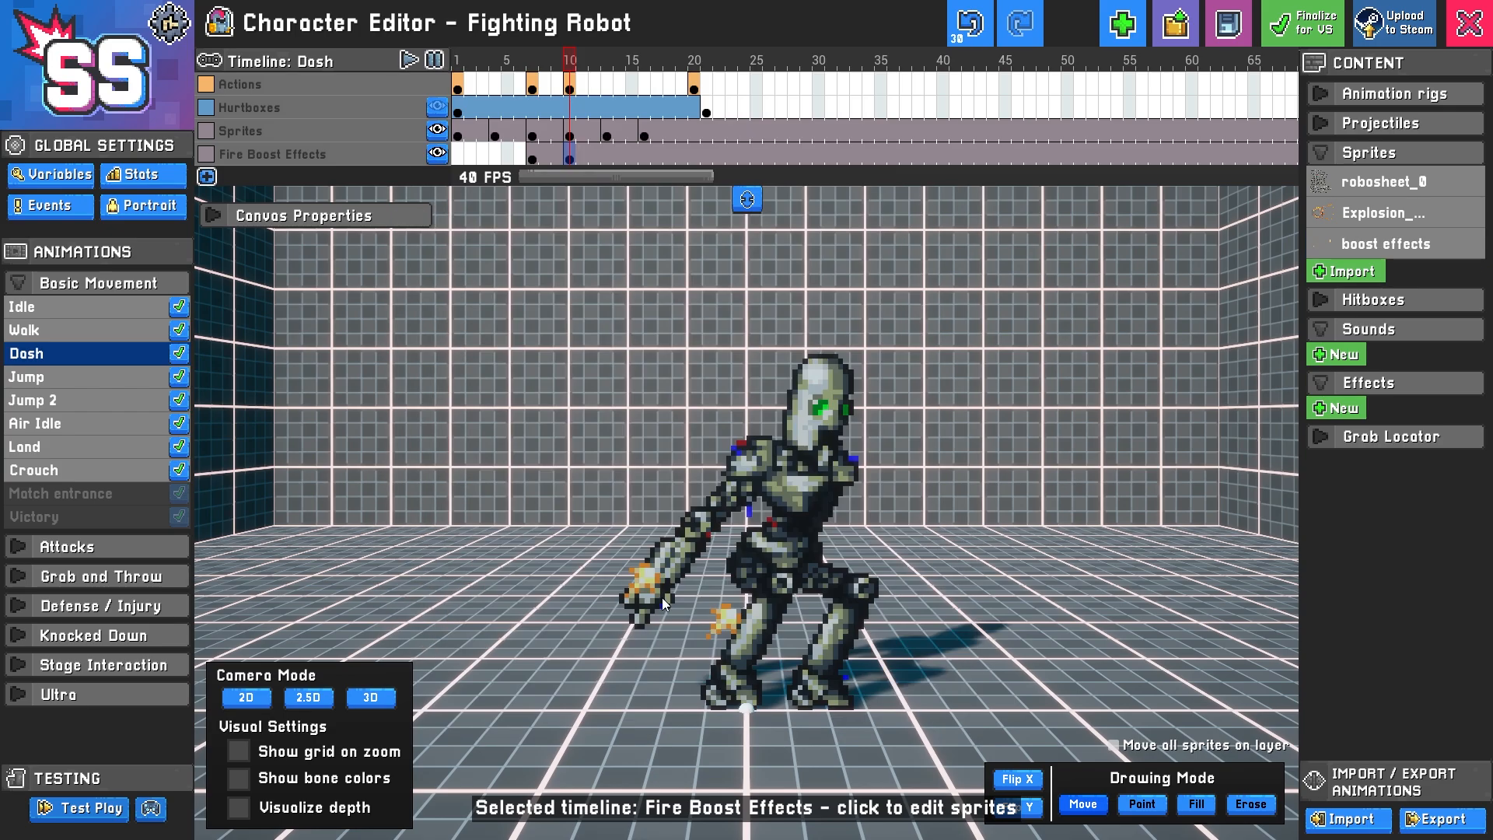
left_click_drag(742, 631, 666, 590)
Import the third boost effects flame into frame 13 of Fire Boost Effects and align it with the robot's outstretched hand
left_click(608, 154)
left_click(1418, 258)
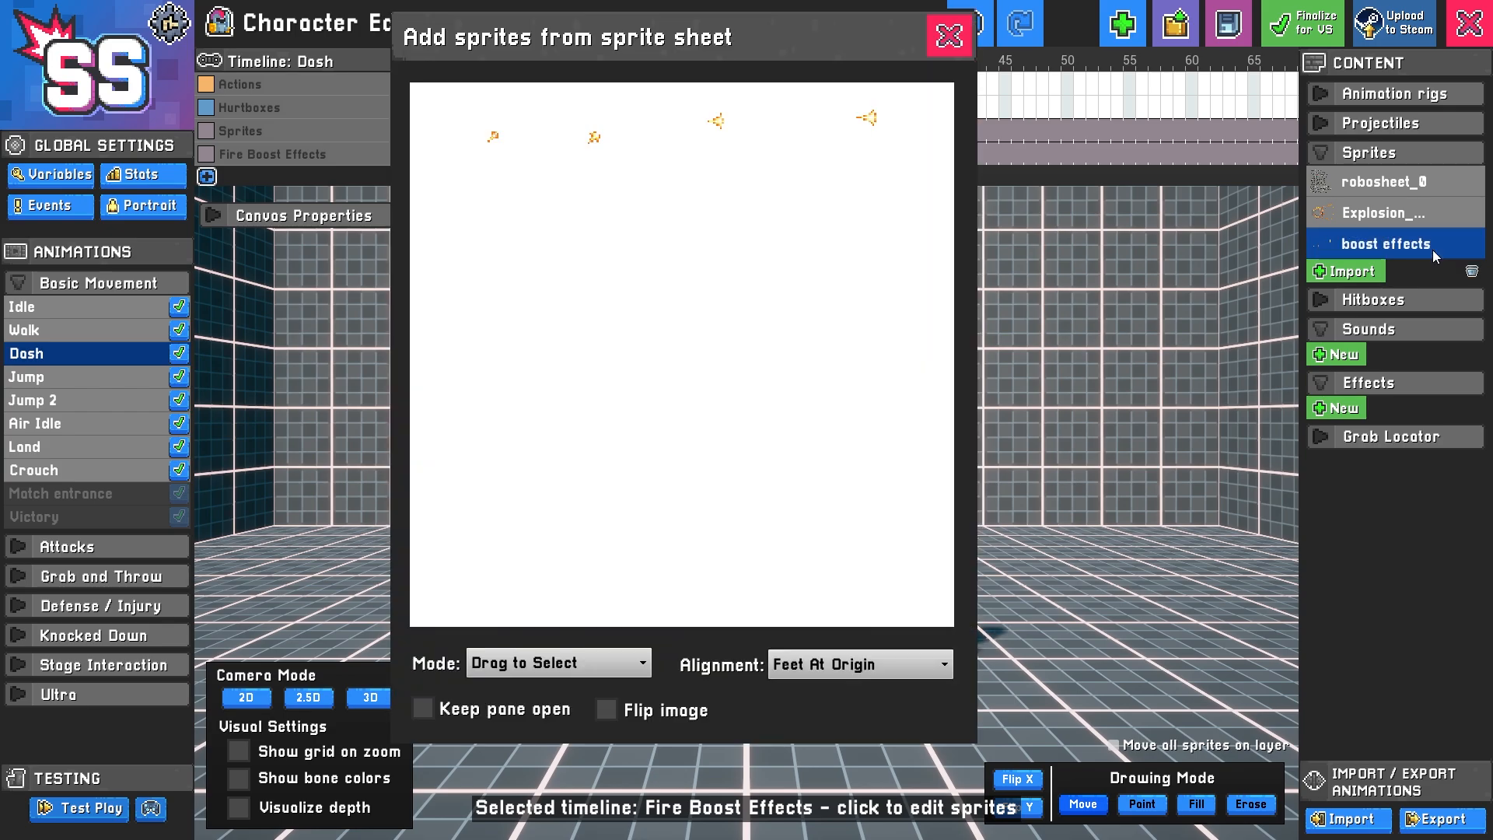
left_click_drag(686, 102, 762, 155)
double_click(724, 131)
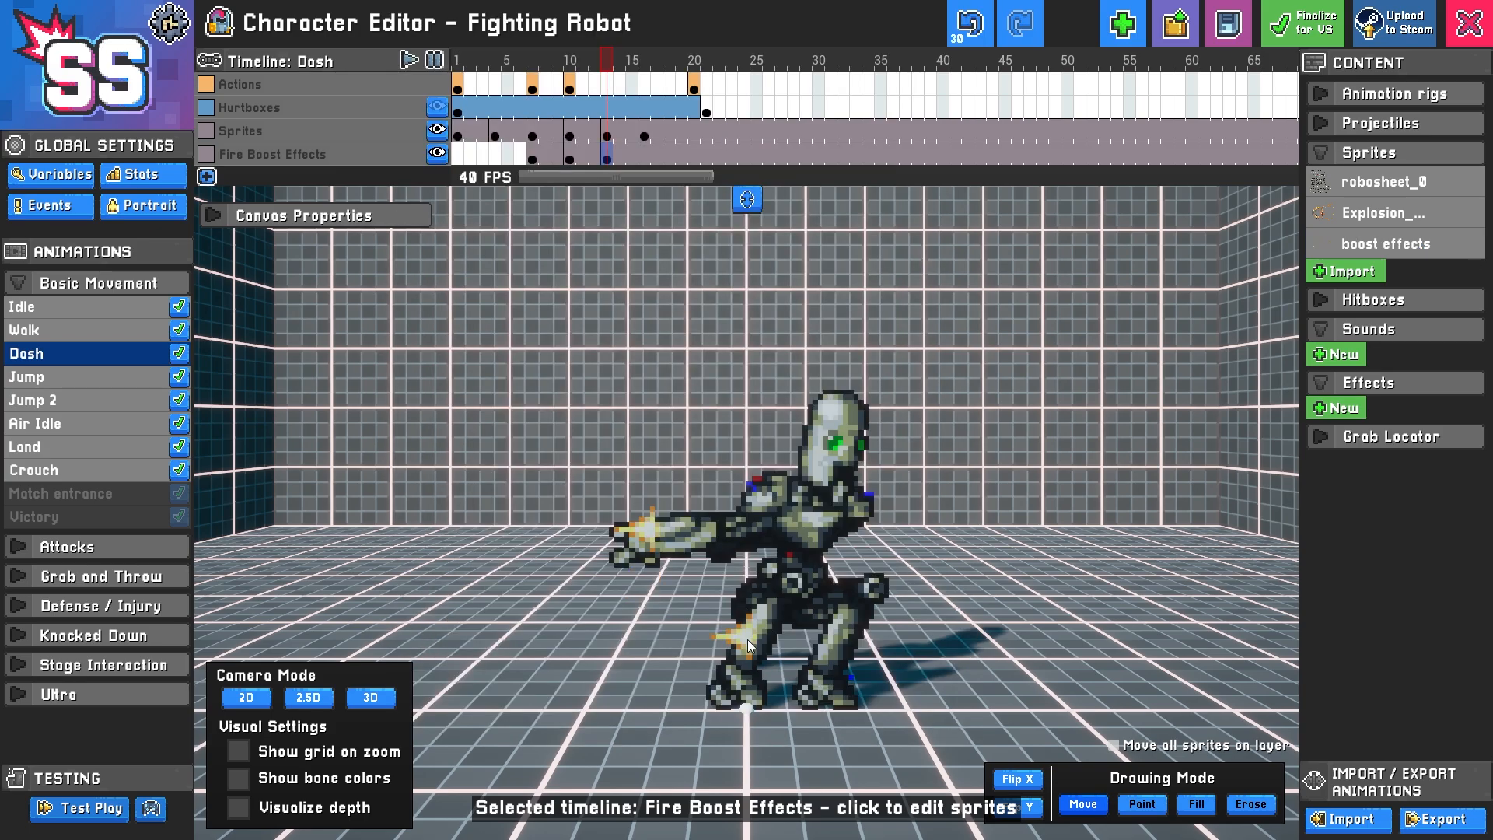
left_click_drag(748, 643, 658, 531)
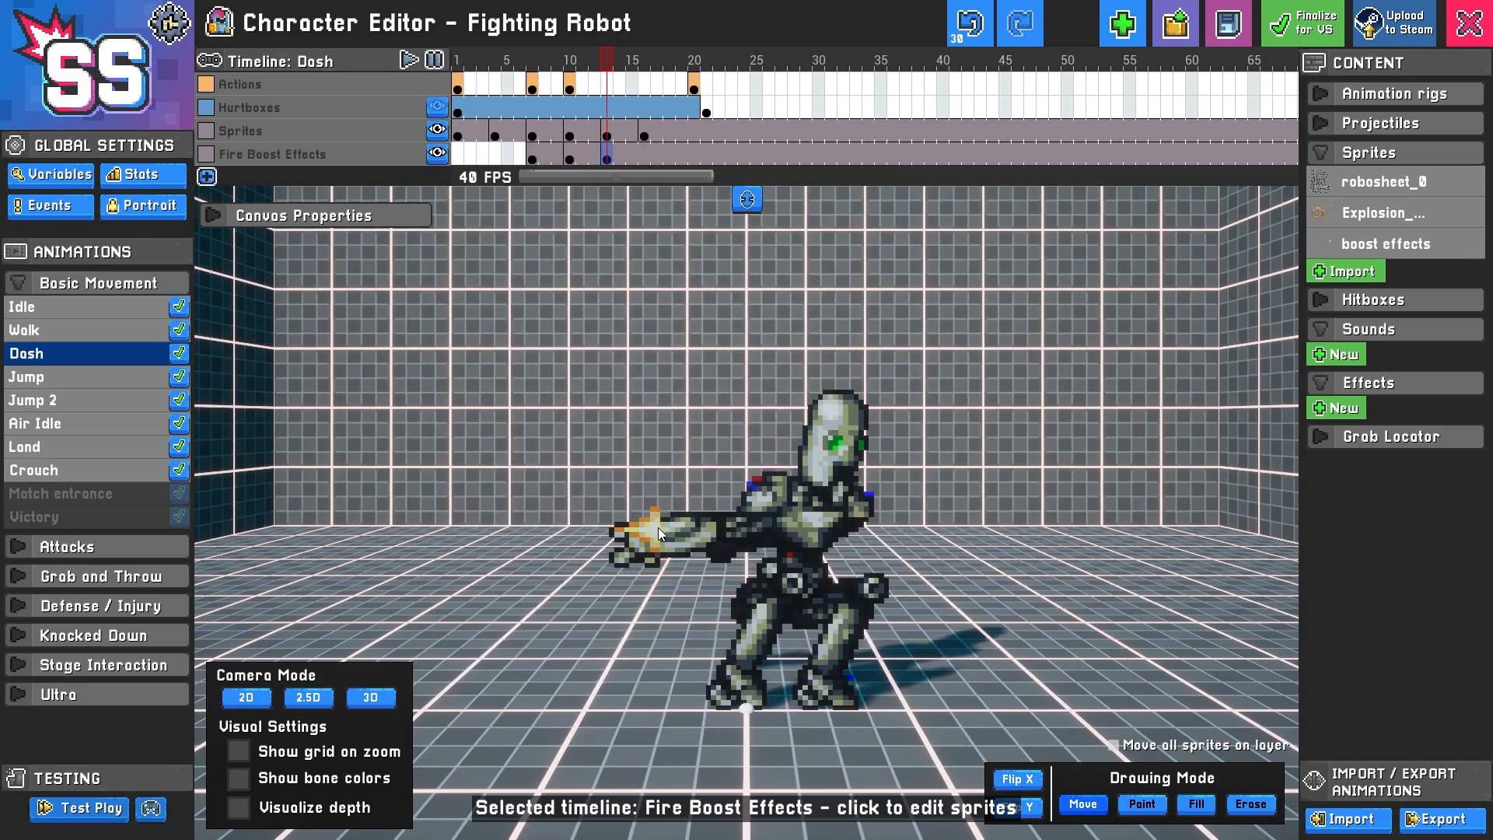
Import the fourth boost effects flame into frame 16 of Fire Boost Effects and align it with the robot's hand flame
left_click(642, 157)
left_click(1392, 244)
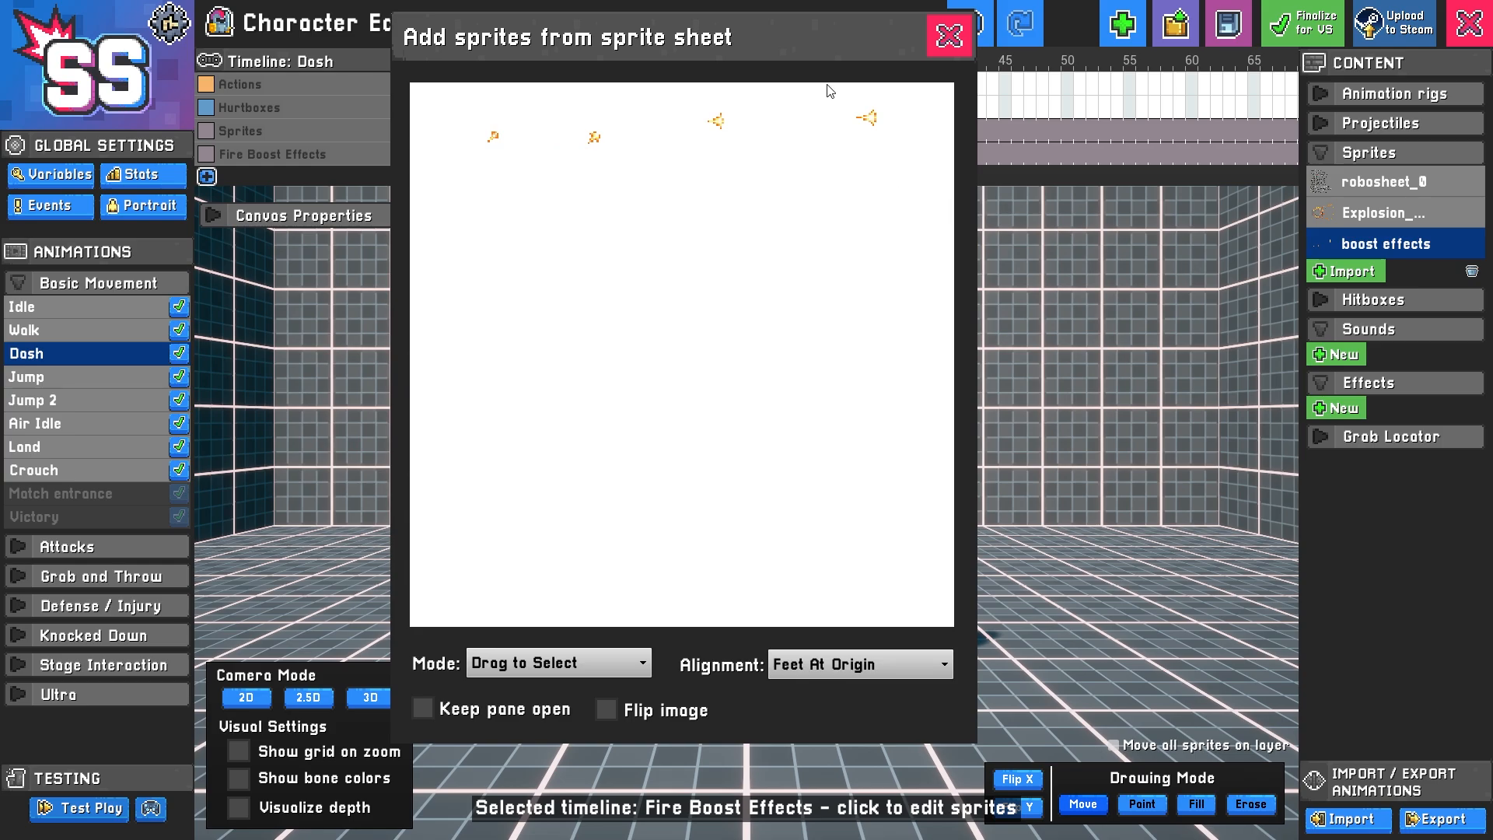
left_click_drag(827, 92, 910, 149)
left_click(854, 710)
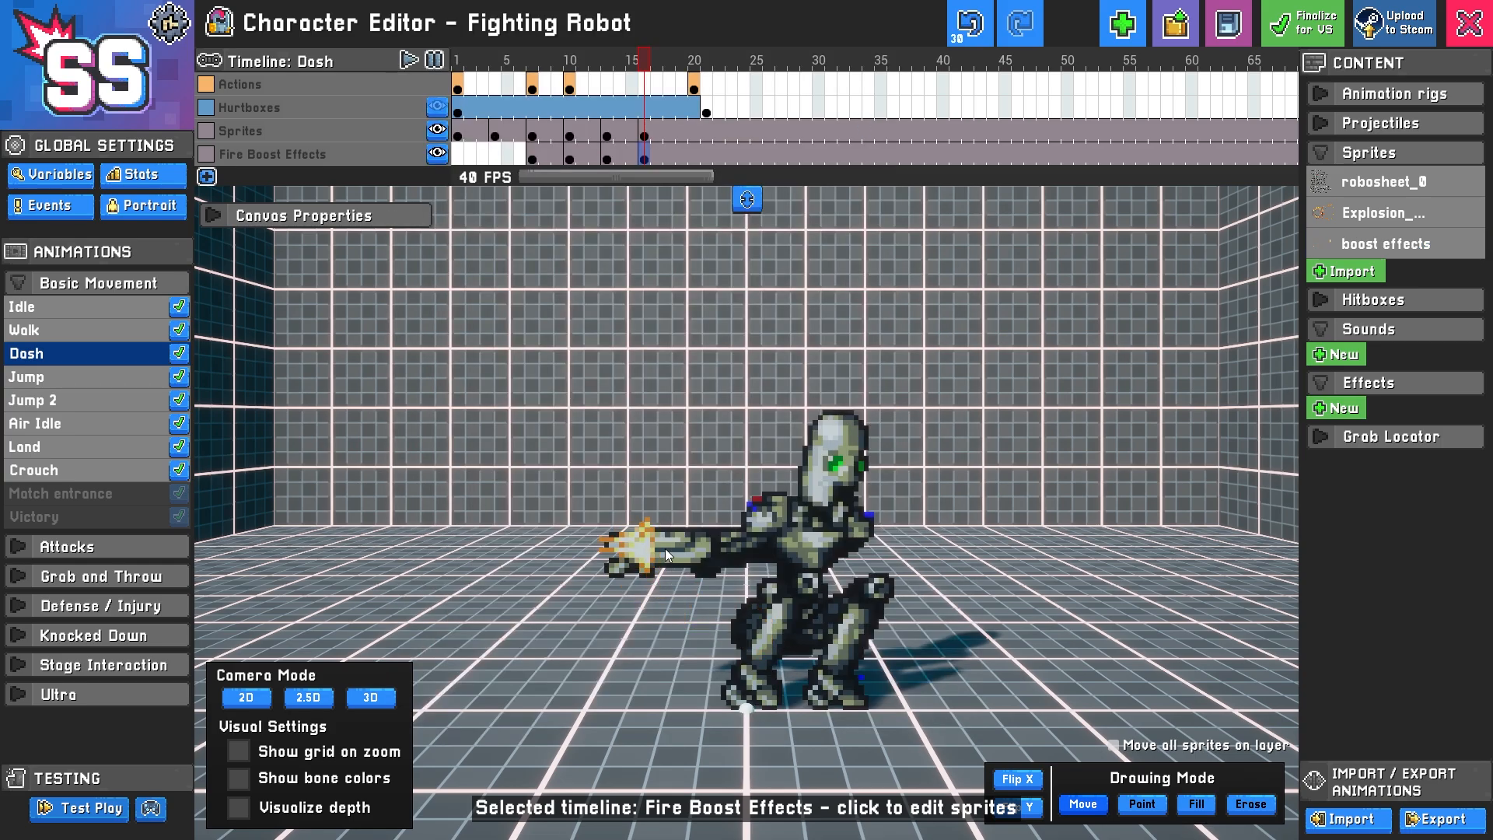
left_click_drag(665, 549, 667, 542)
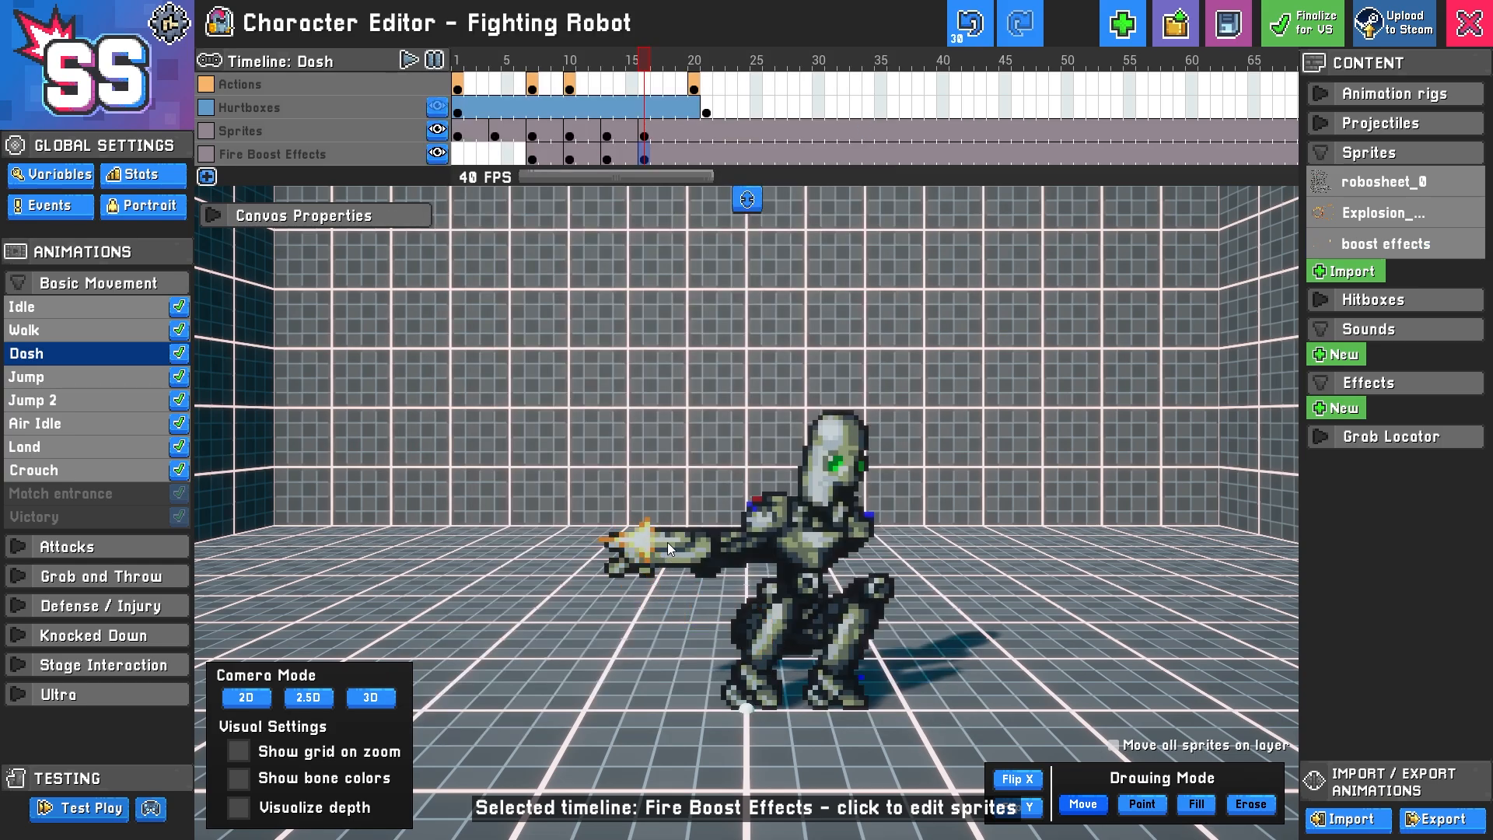
Make the Fire Boost Effects layer an effect layer in its canvas properties
left_click(532, 144)
left_click(358, 153)
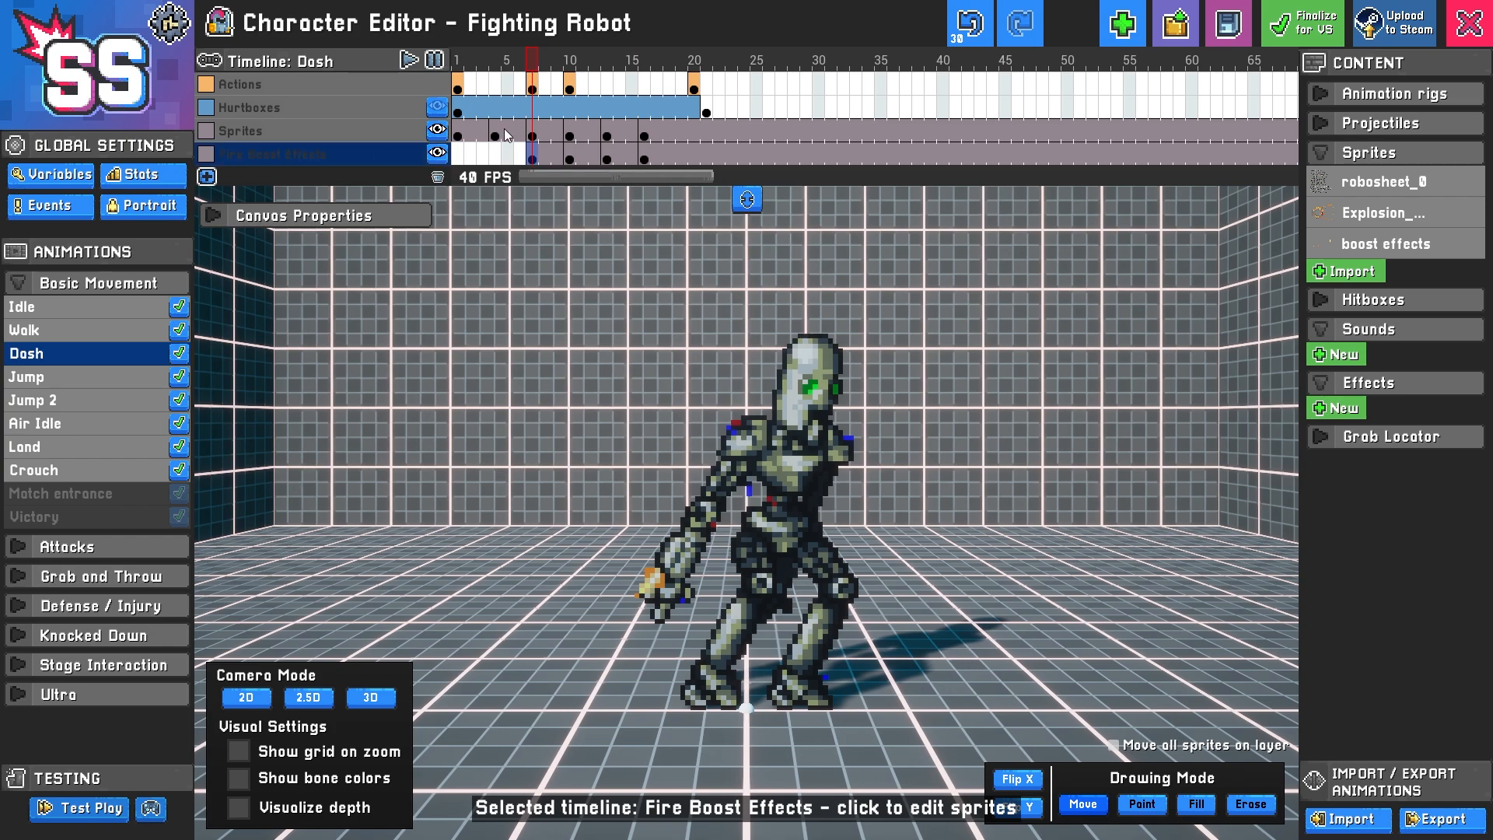
left_click(214, 217)
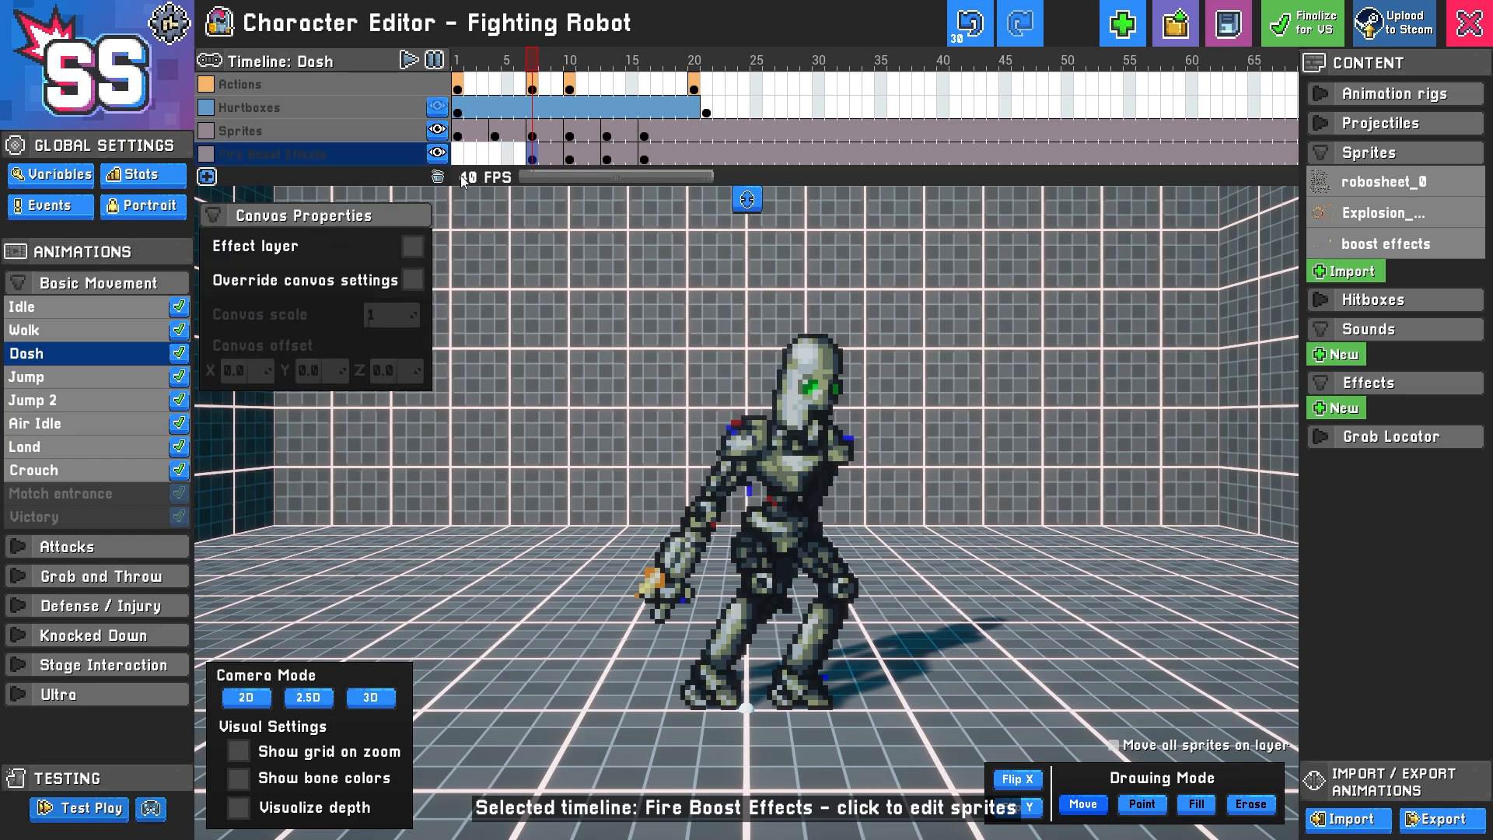
mouse_move(408, 247)
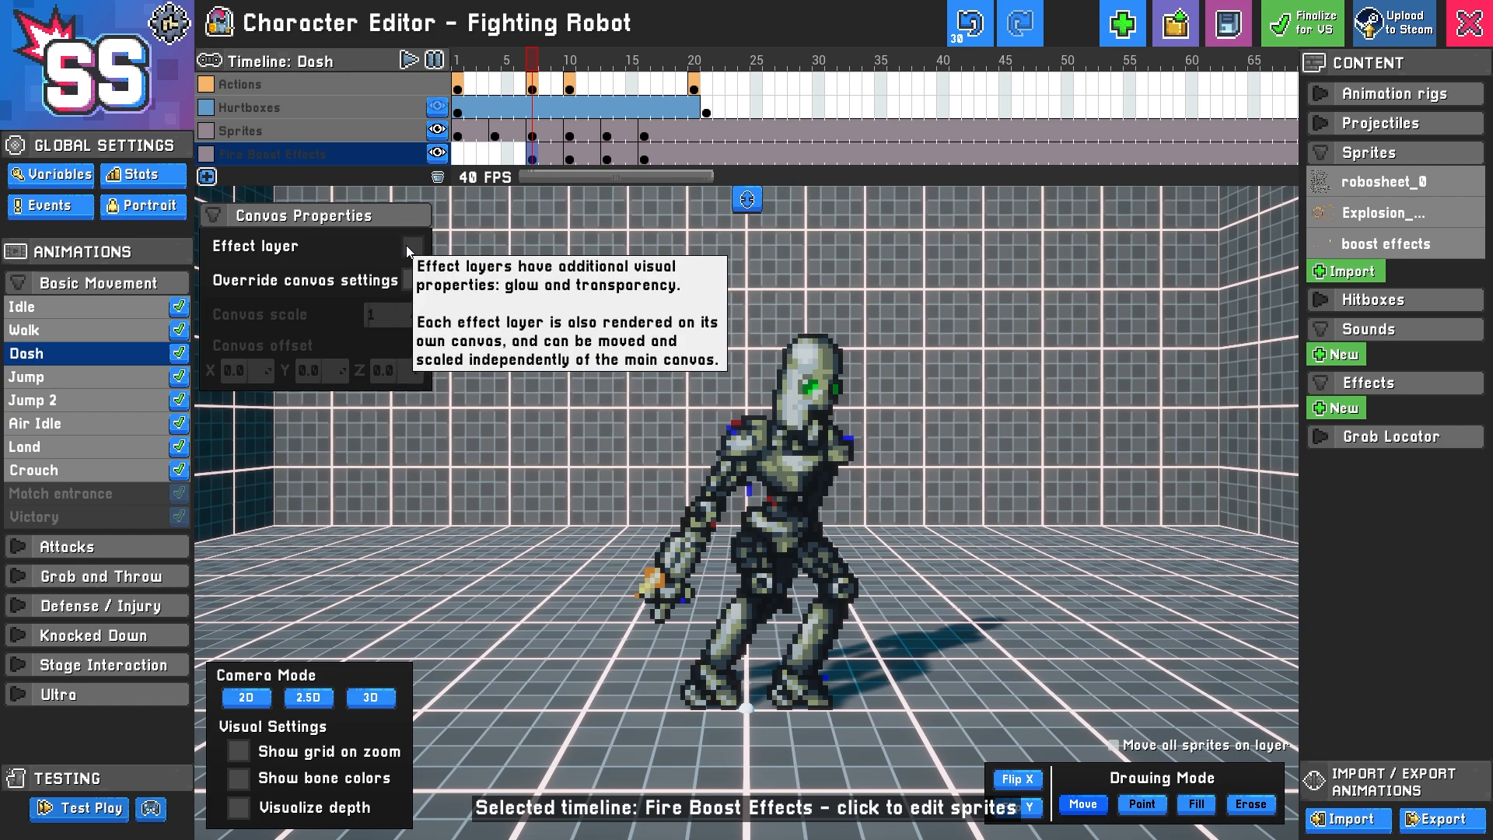
left_click(413, 248)
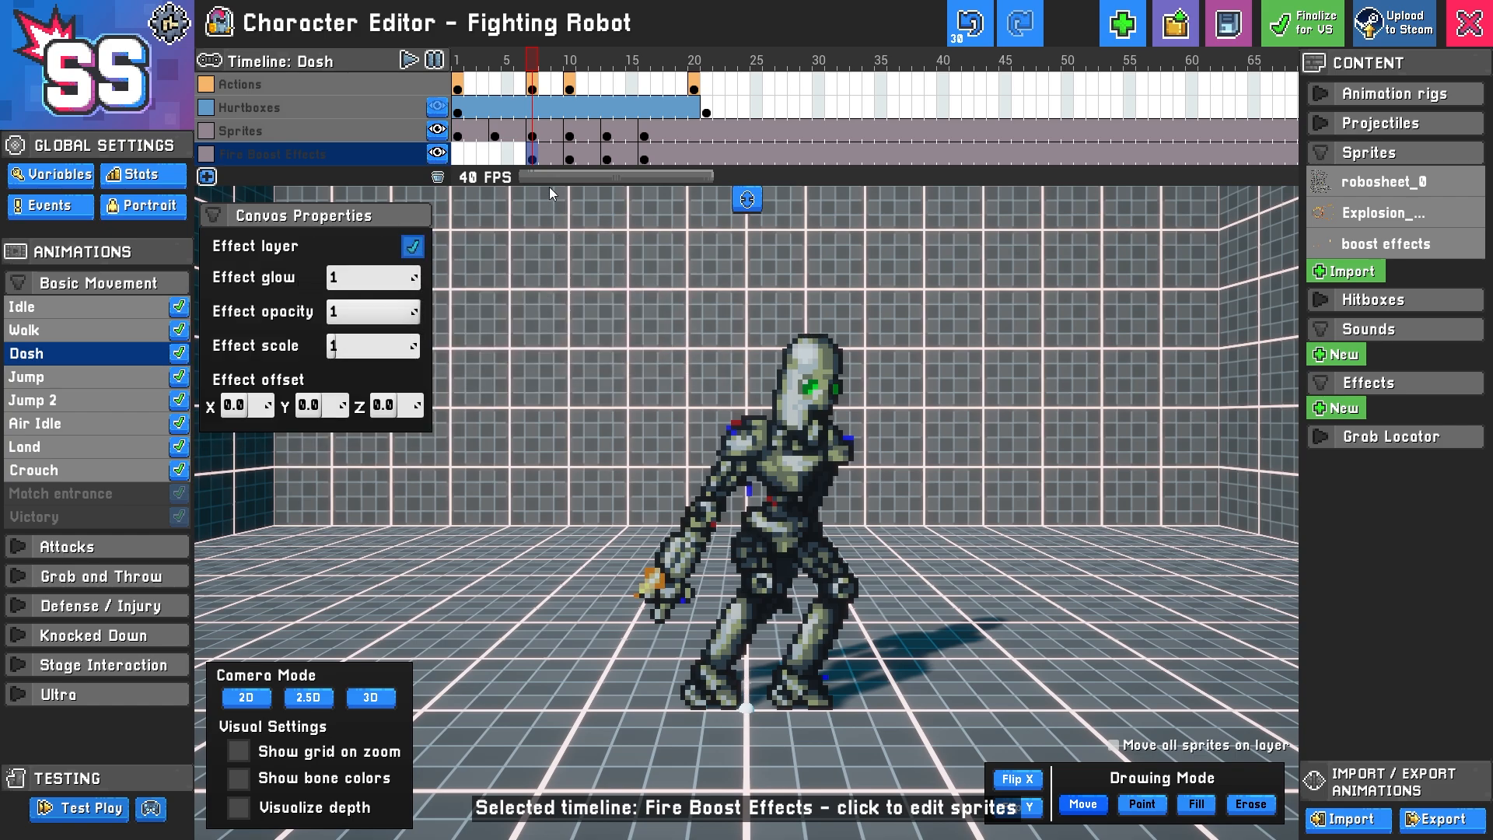
Select the Fire Boost Effects frames 7 through 16 and set their effect glow to 29.8
left_click(536, 133)
left_click(226, 218)
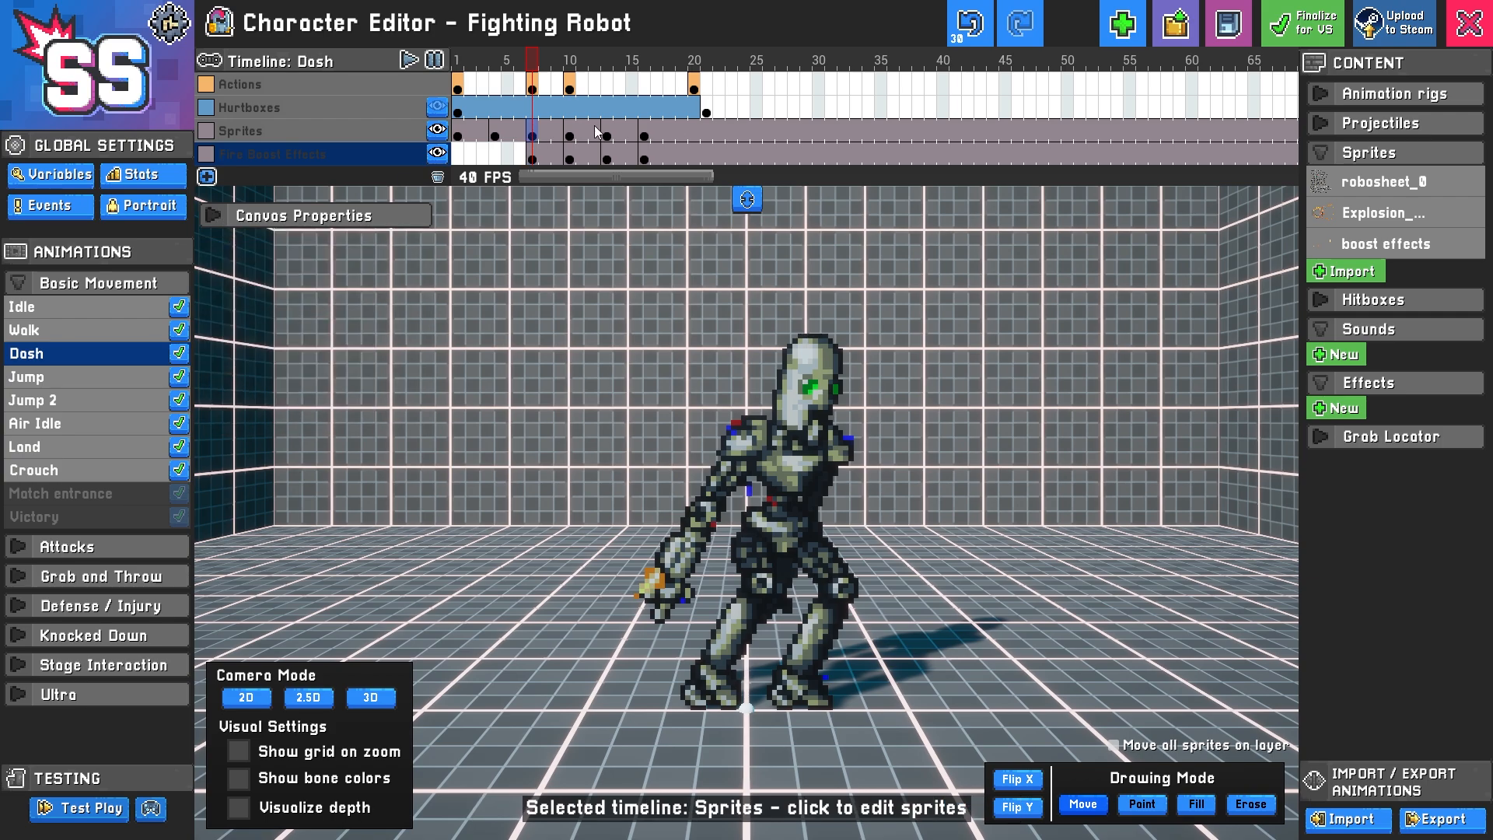
left_click(533, 159)
left_click(257, 216)
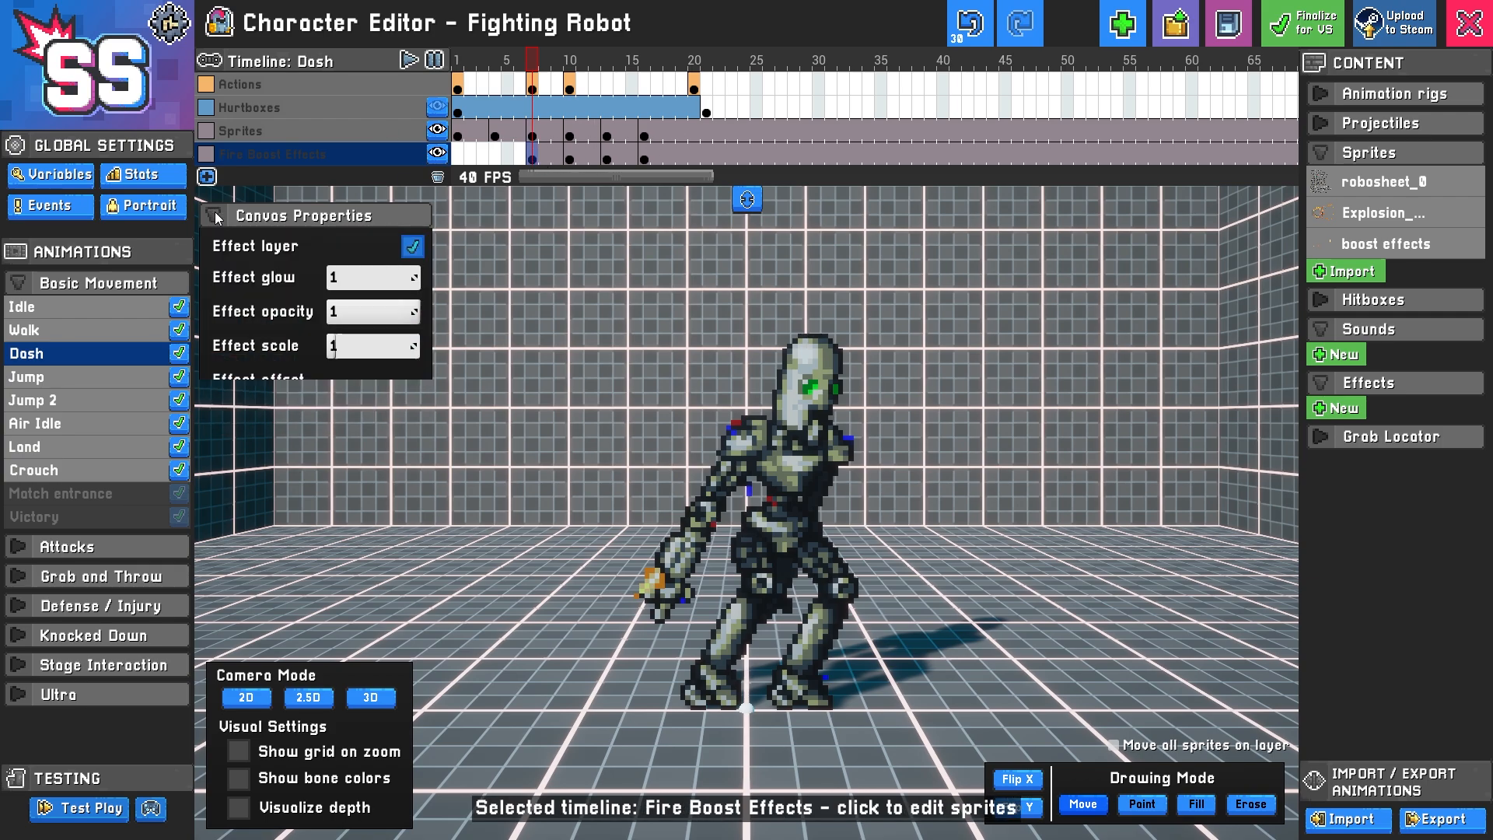
left_click_drag(371, 284, 404, 285)
left_click_drag(529, 157, 643, 160)
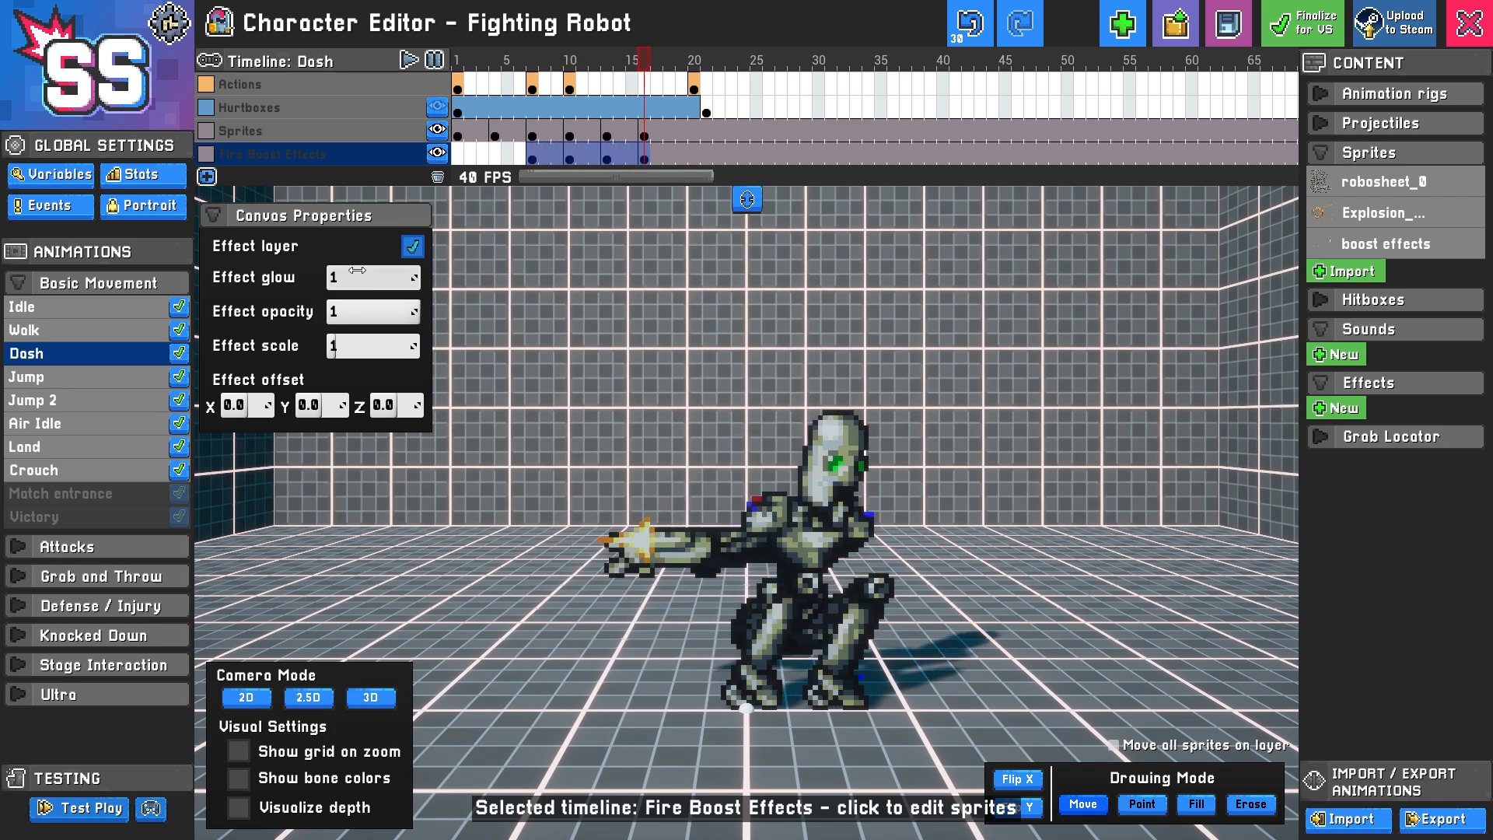
mouse_move(349, 273)
left_mouse_down()
mouse_move(396, 273)
mouse_move(371, 273)
left_mouse_up()
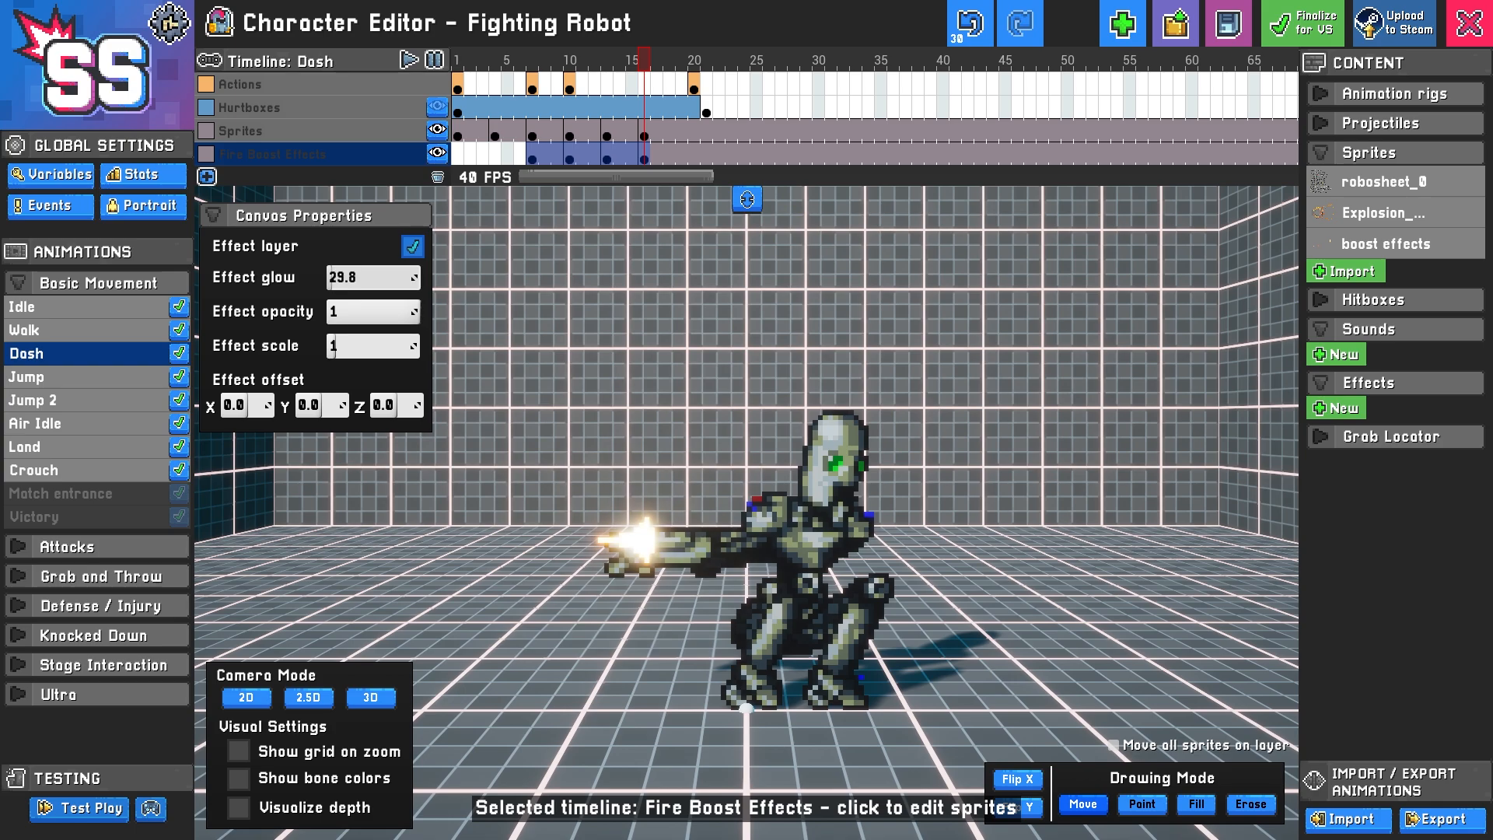
Scrub through frames 7 to 16 of the Fire Boost Effects layer to examine the glowing hand flames
left_click(531, 160)
left_click_drag(531, 159, 664, 161)
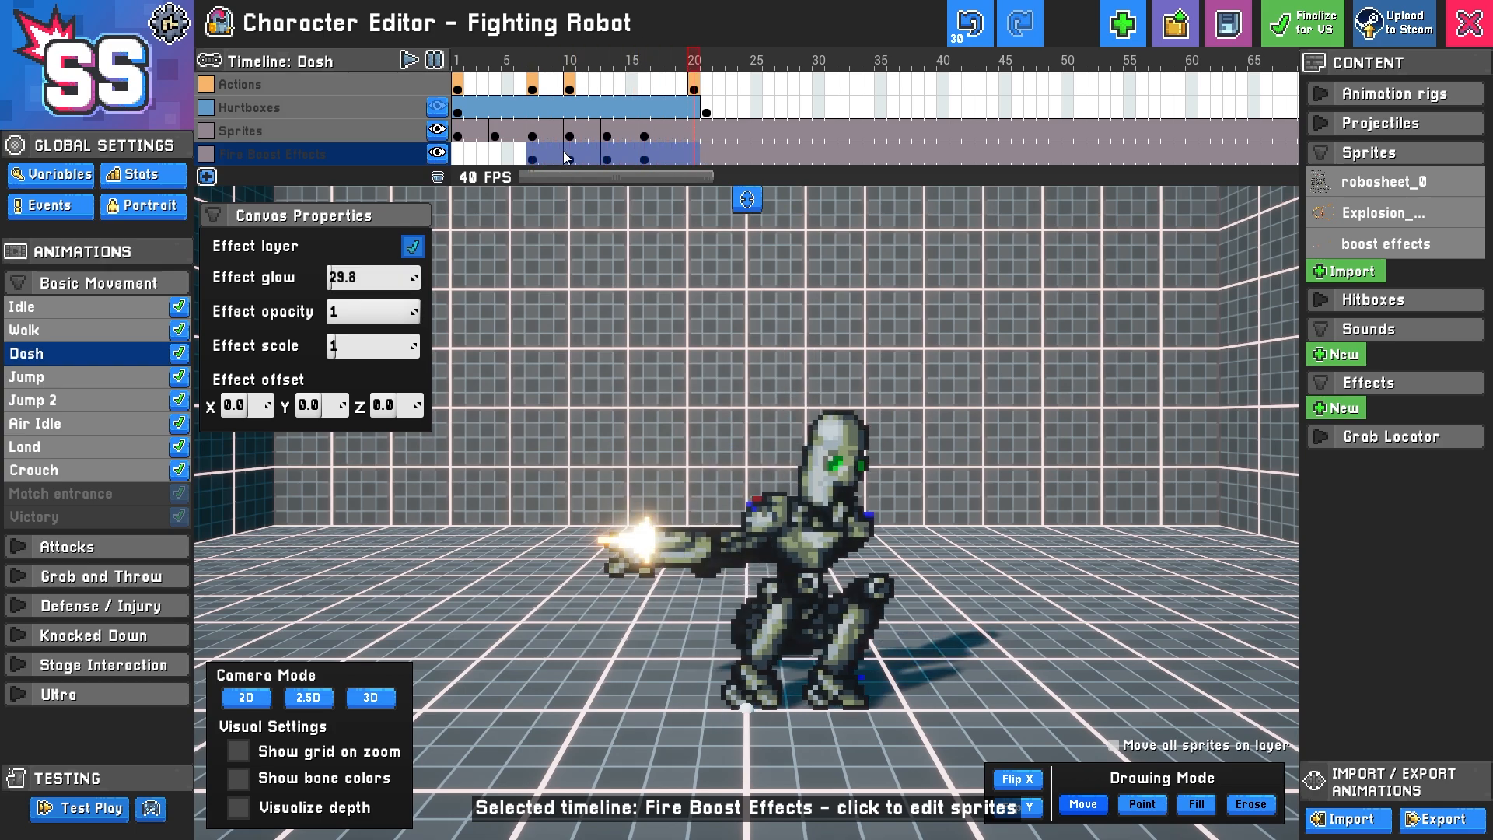
left_click(529, 159)
left_click_drag(534, 157, 644, 154)
left_click(534, 155)
left_click_drag(535, 160, 643, 156)
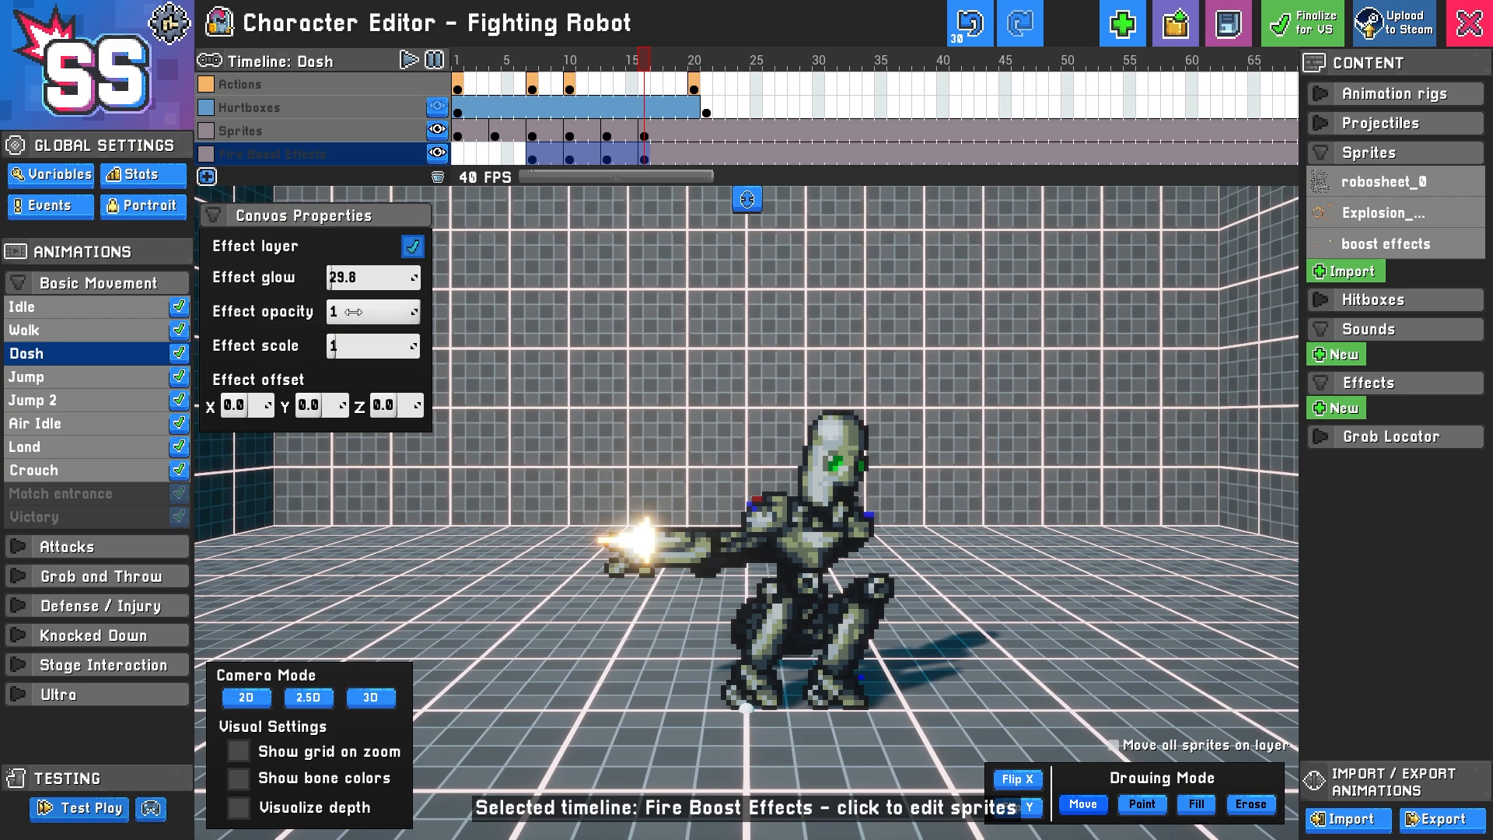
mouse_move(391, 317)
left_mouse_down()
mouse_move(297, 318)
mouse_move(377, 317)
left_mouse_up()
Hide the Fire Boost Effects layer and erase the leftover flame pixels from the robot's hand on frame 7 of Sprites
left_click(445, 154)
left_click(546, 136)
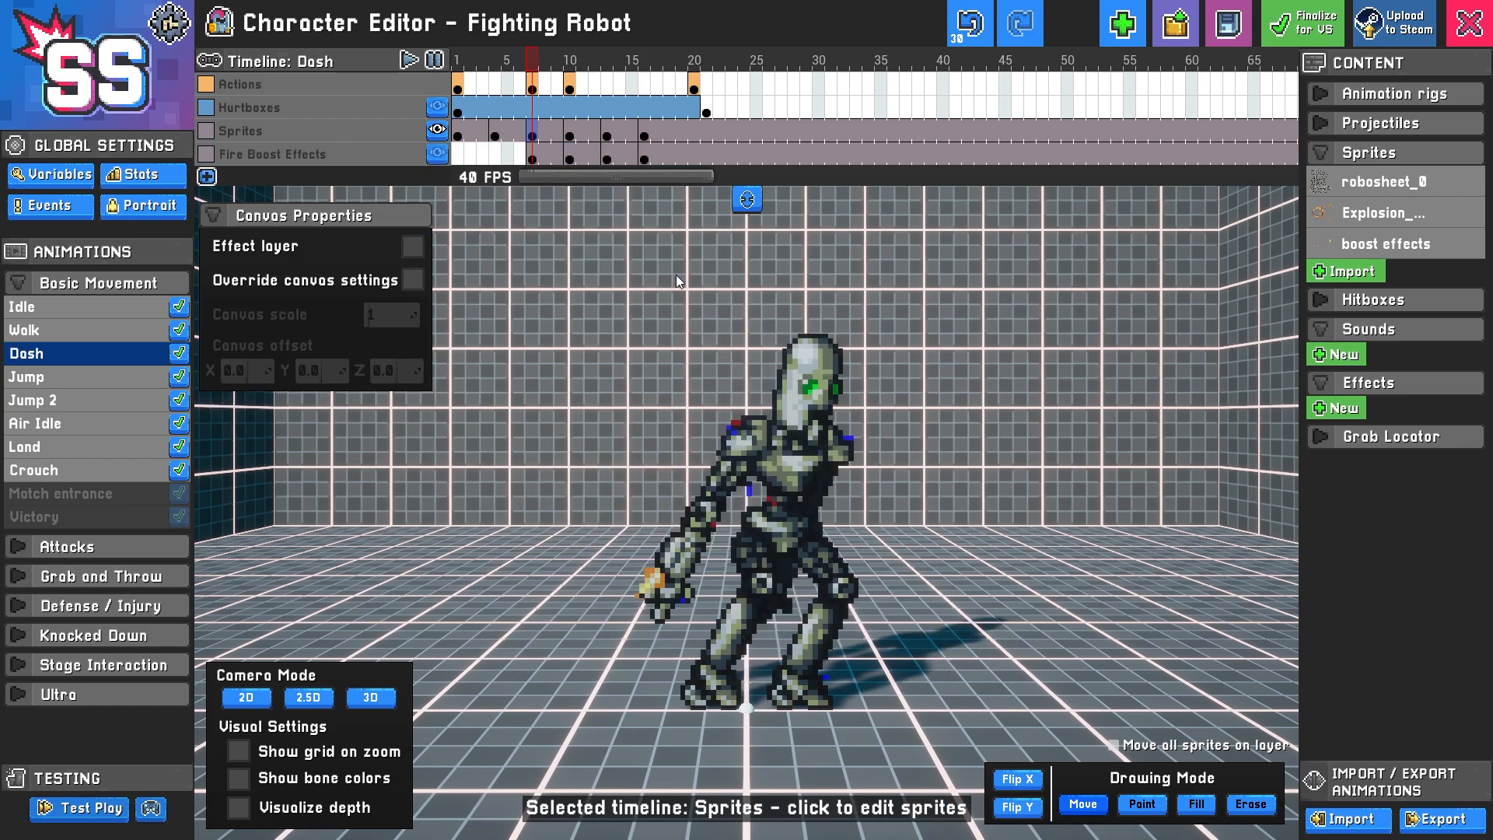
scroll(641, 571, "up", 10)
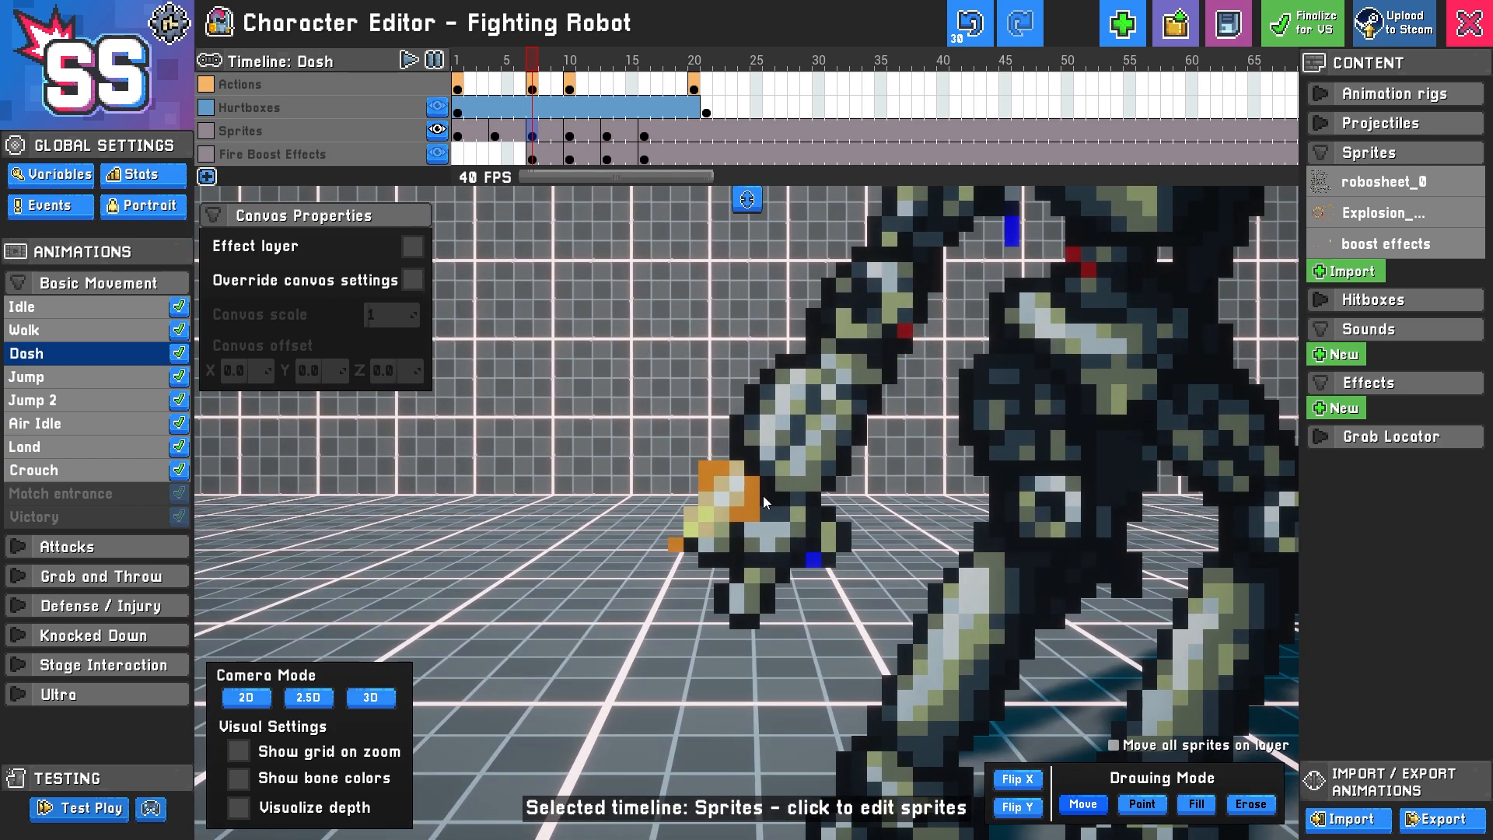
left_click(1252, 806)
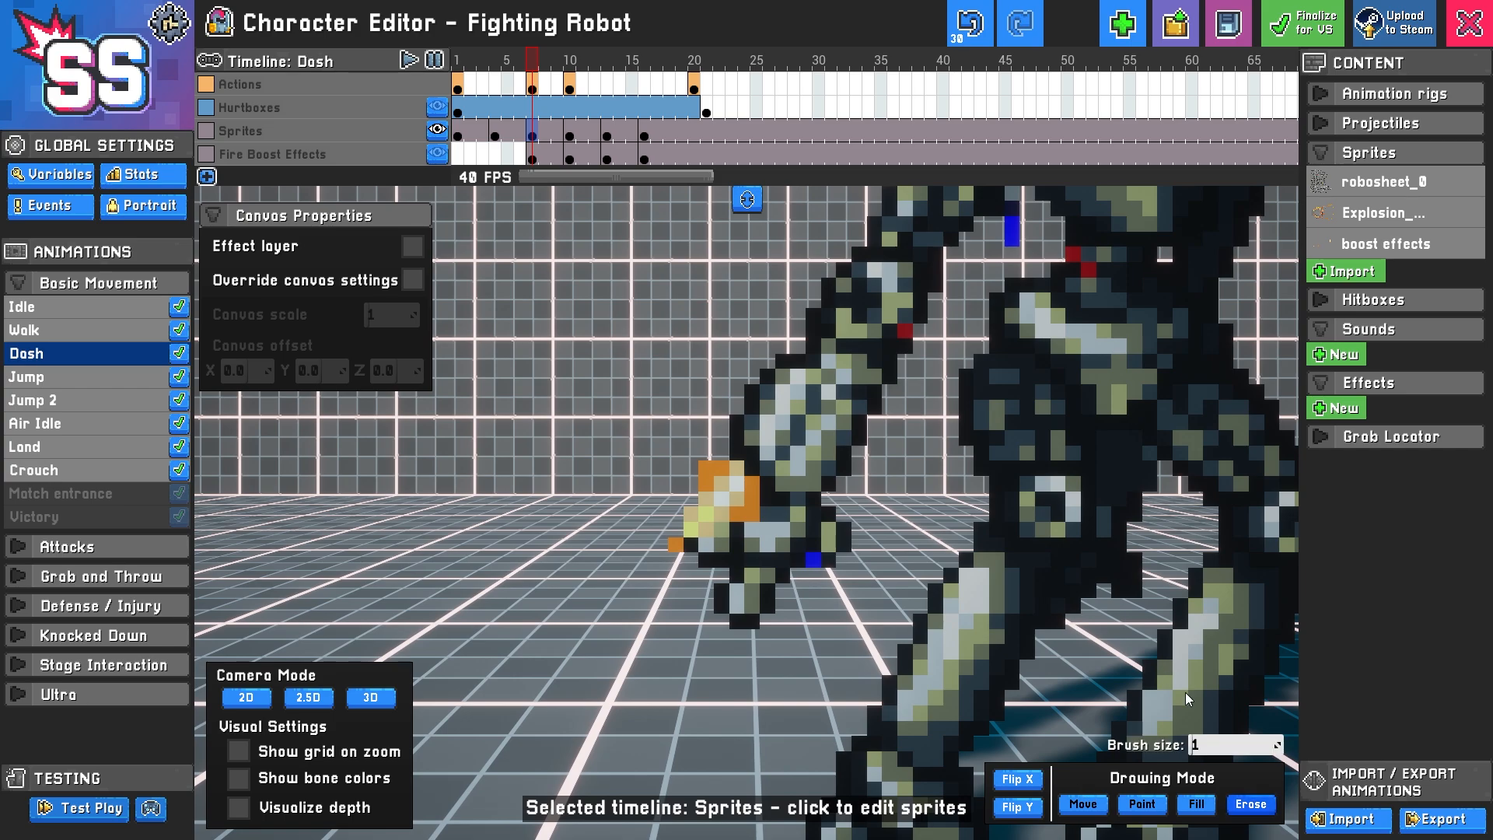
scroll(730, 497, "up", 5)
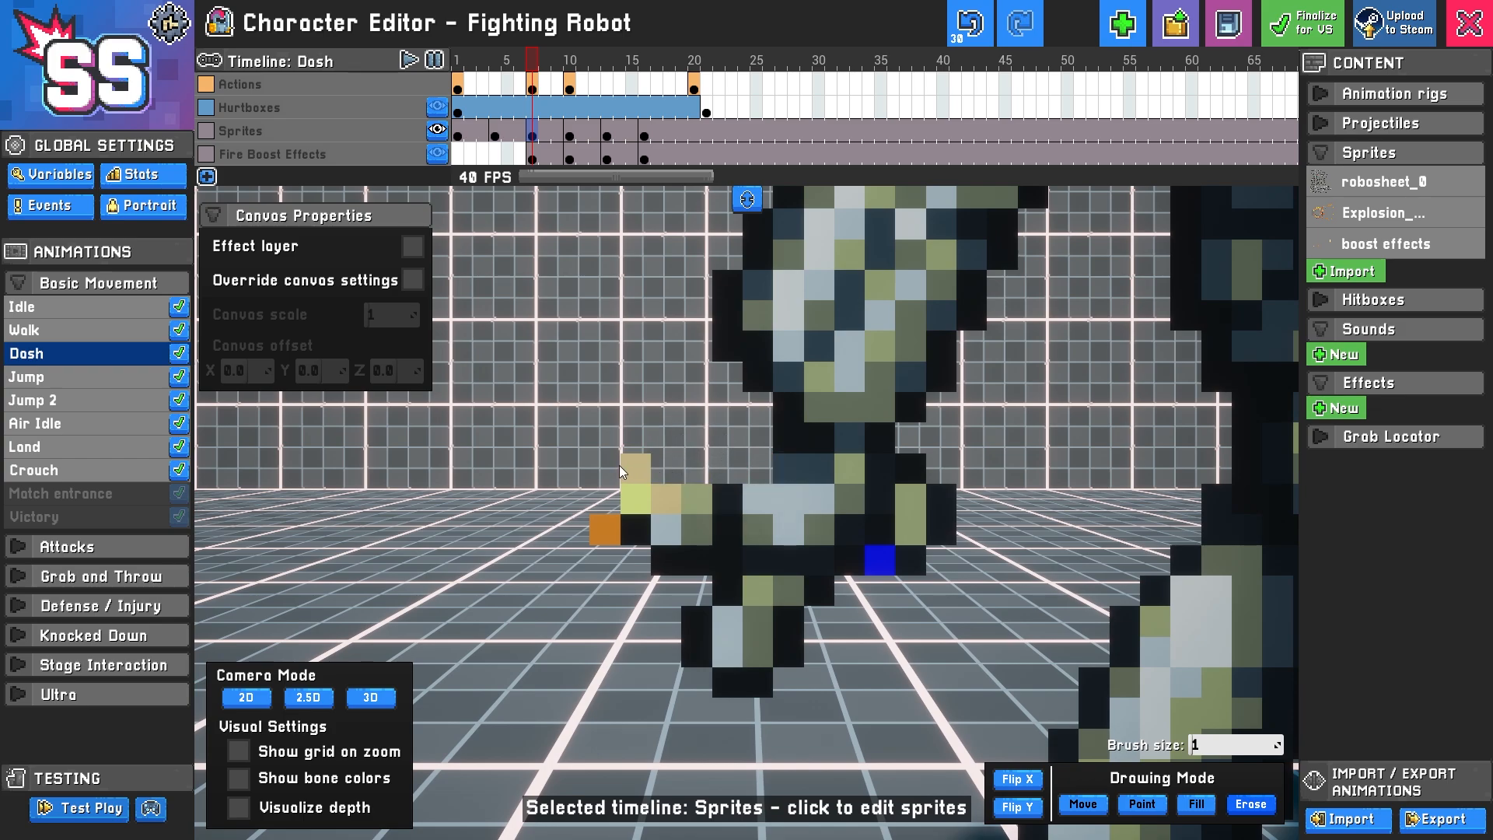
Erase the flame pixels around the robot's hand on frame 10 of the Sprites layer
left_click(572, 160)
left_click(569, 136)
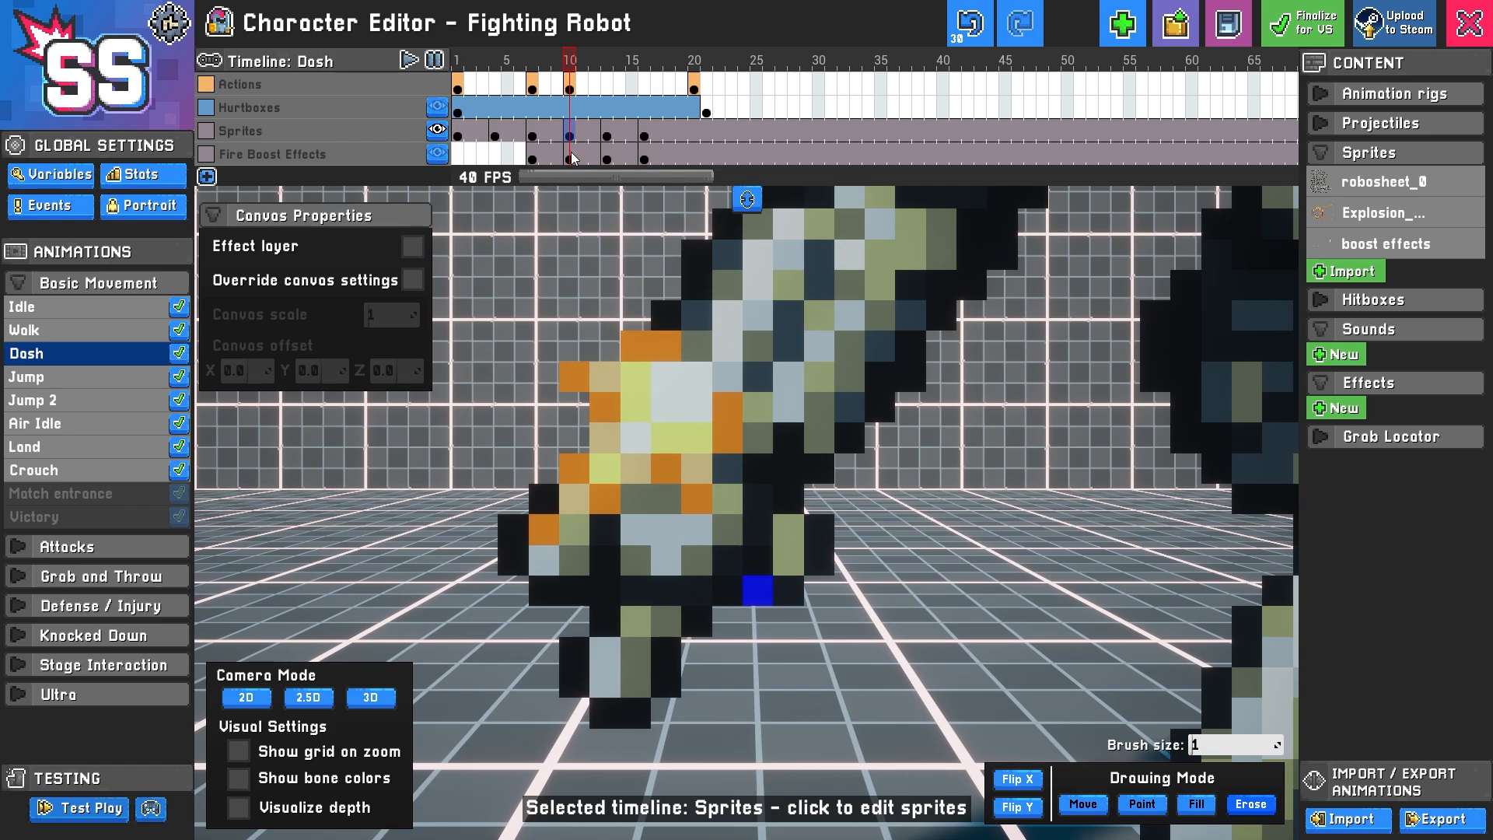
mouse_move(680, 354)
left_mouse_down()
mouse_move(654, 346)
mouse_move(630, 377)
mouse_move(639, 402)
mouse_move(703, 414)
mouse_move(686, 483)
mouse_move(620, 436)
mouse_move(568, 505)
left_mouse_up()
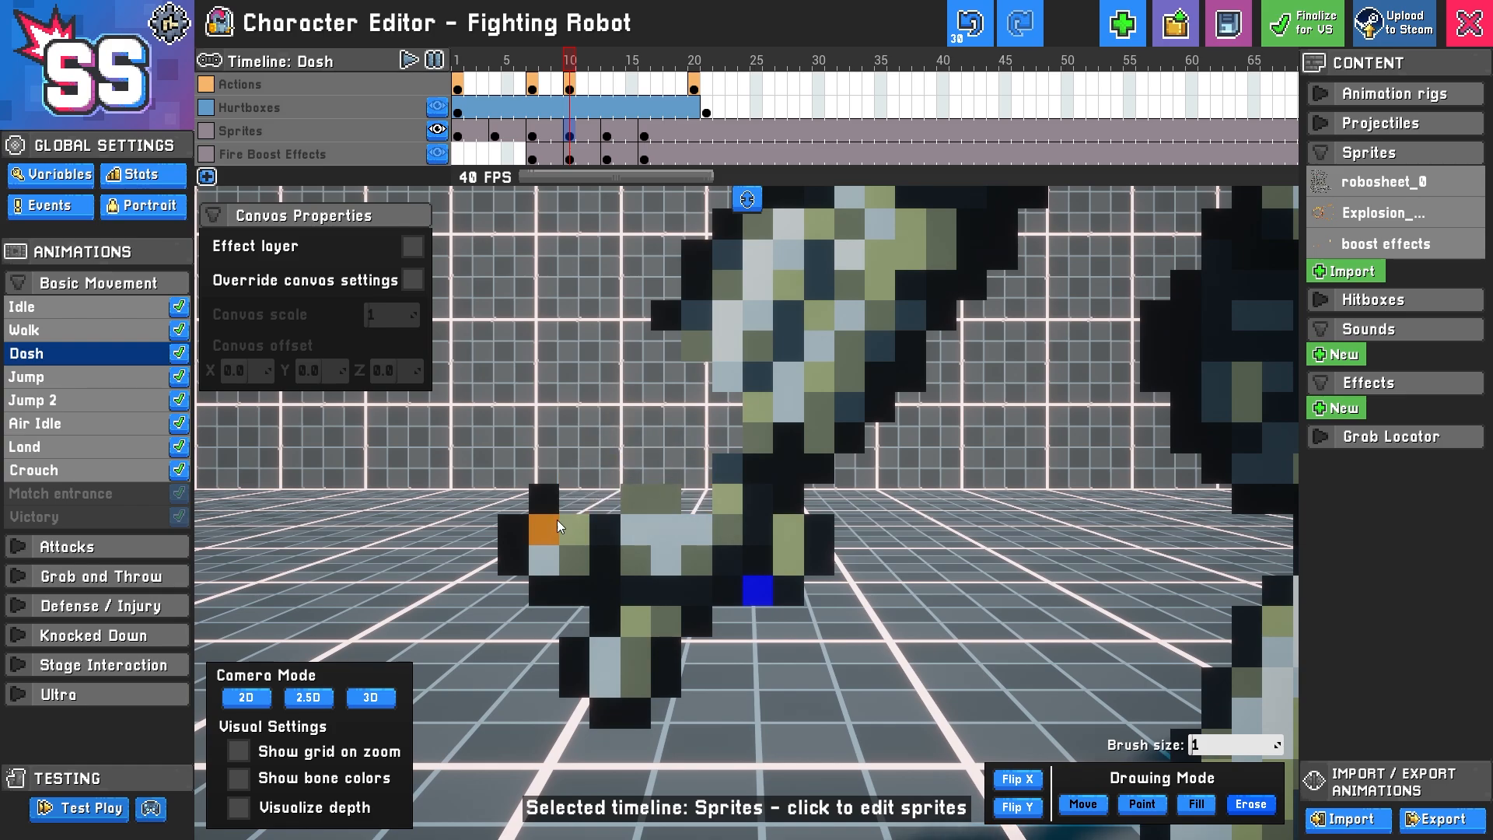
Erase the flame pixels from the robot's outstretched hand on frame 13 of the Sprites layer
left_click(607, 136)
scroll(703, 385, "down", 3)
scroll(727, 312, "up", 4)
mouse_move(805, 395)
left_mouse_down()
mouse_move(730, 543)
mouse_move(811, 634)
left_mouse_up()
key("Right")
scroll(742, 430, "down", 3)
scroll(742, 431, "up", 1)
Erase the flame pixels from the hand on frame 16 of the Sprites layer and return to Move mode
left_click(644, 136)
key("ctrl+z")
mouse_move(778, 298)
left_mouse_down()
mouse_move(735, 496)
mouse_move(630, 404)
mouse_move(490, 428)
left_mouse_up()
scroll(868, 466, "down", 3)
scroll(868, 472, "down", 1)
key("m")
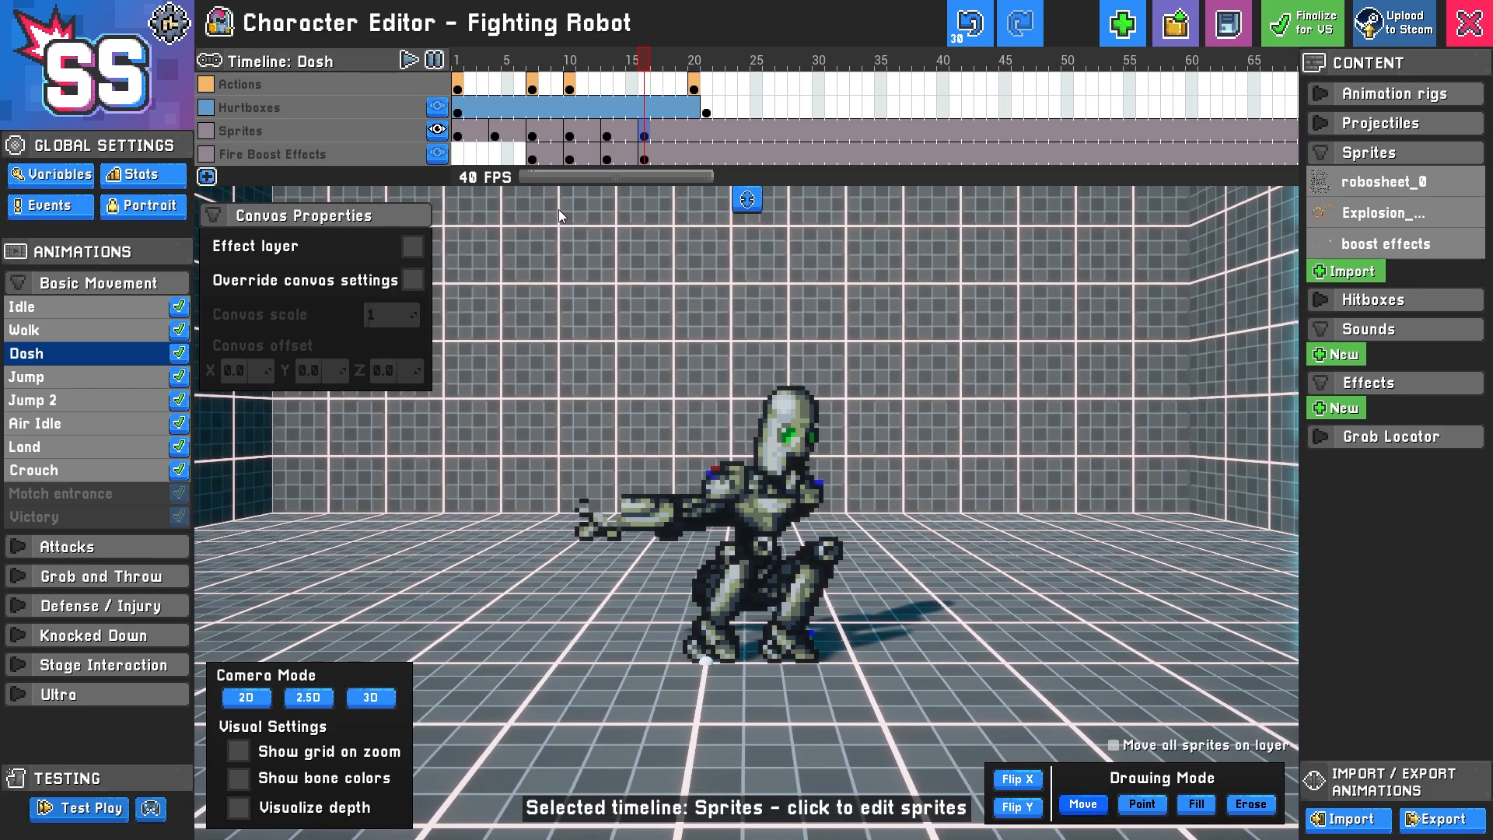
Show the Fire Boost Effects layer again and check the cleaned sprites with the glowing flames across the Dash frames
left_click(537, 154)
left_click_drag(460, 130, 638, 129)
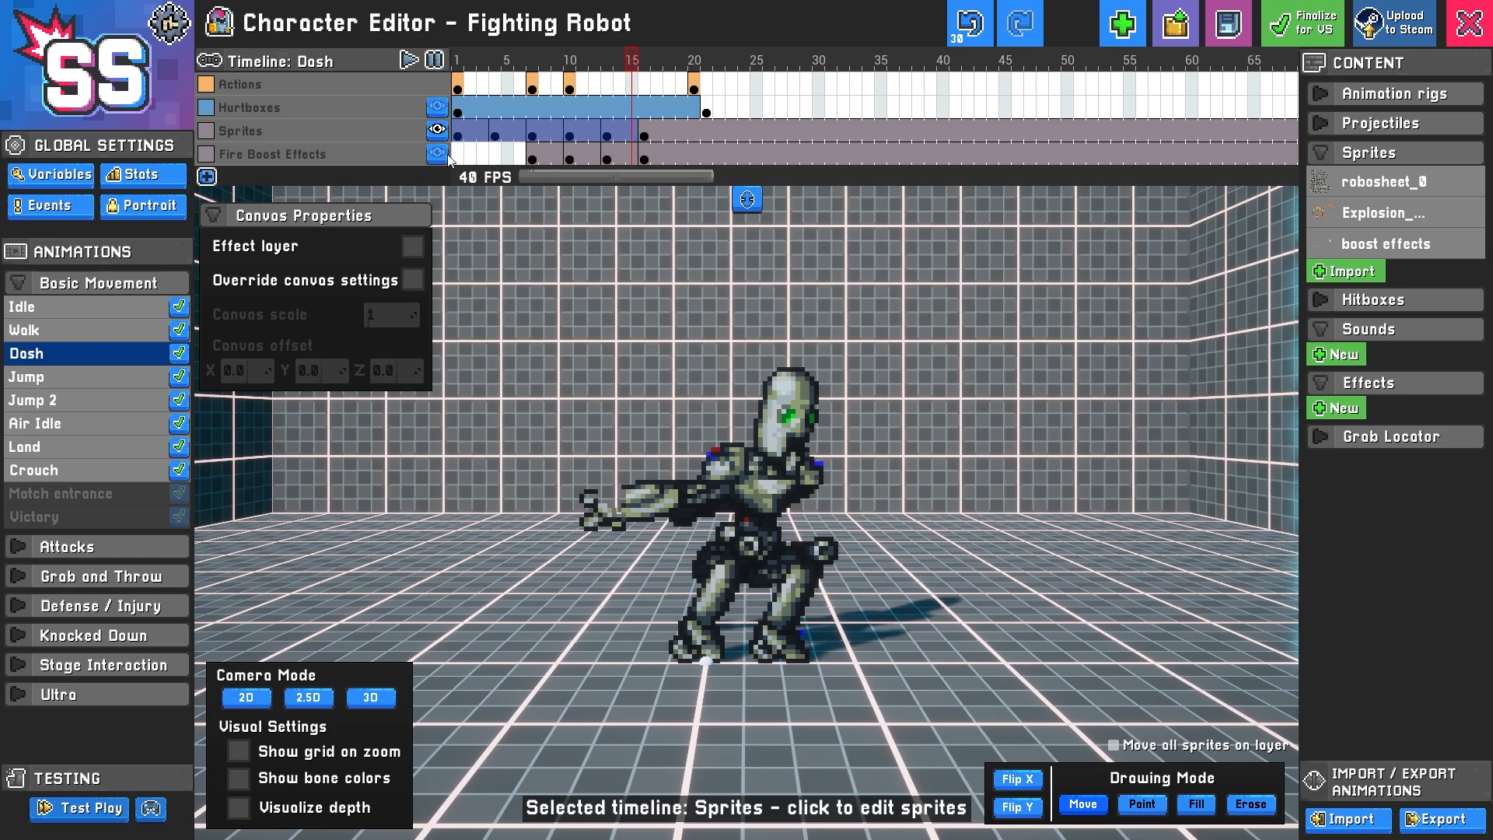
left_click(445, 153)
left_click_drag(514, 136, 654, 136)
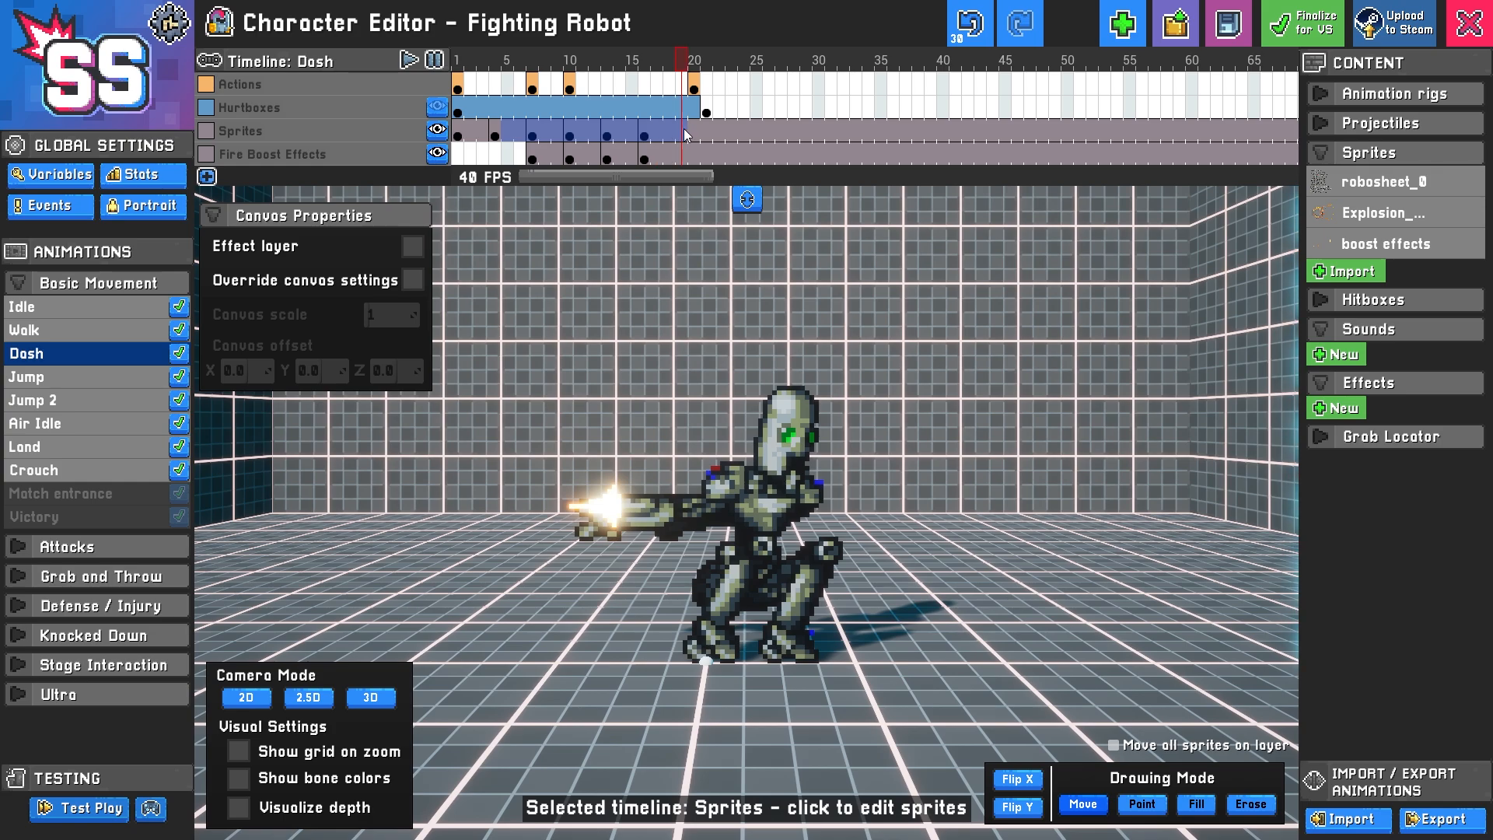
left_click(572, 154)
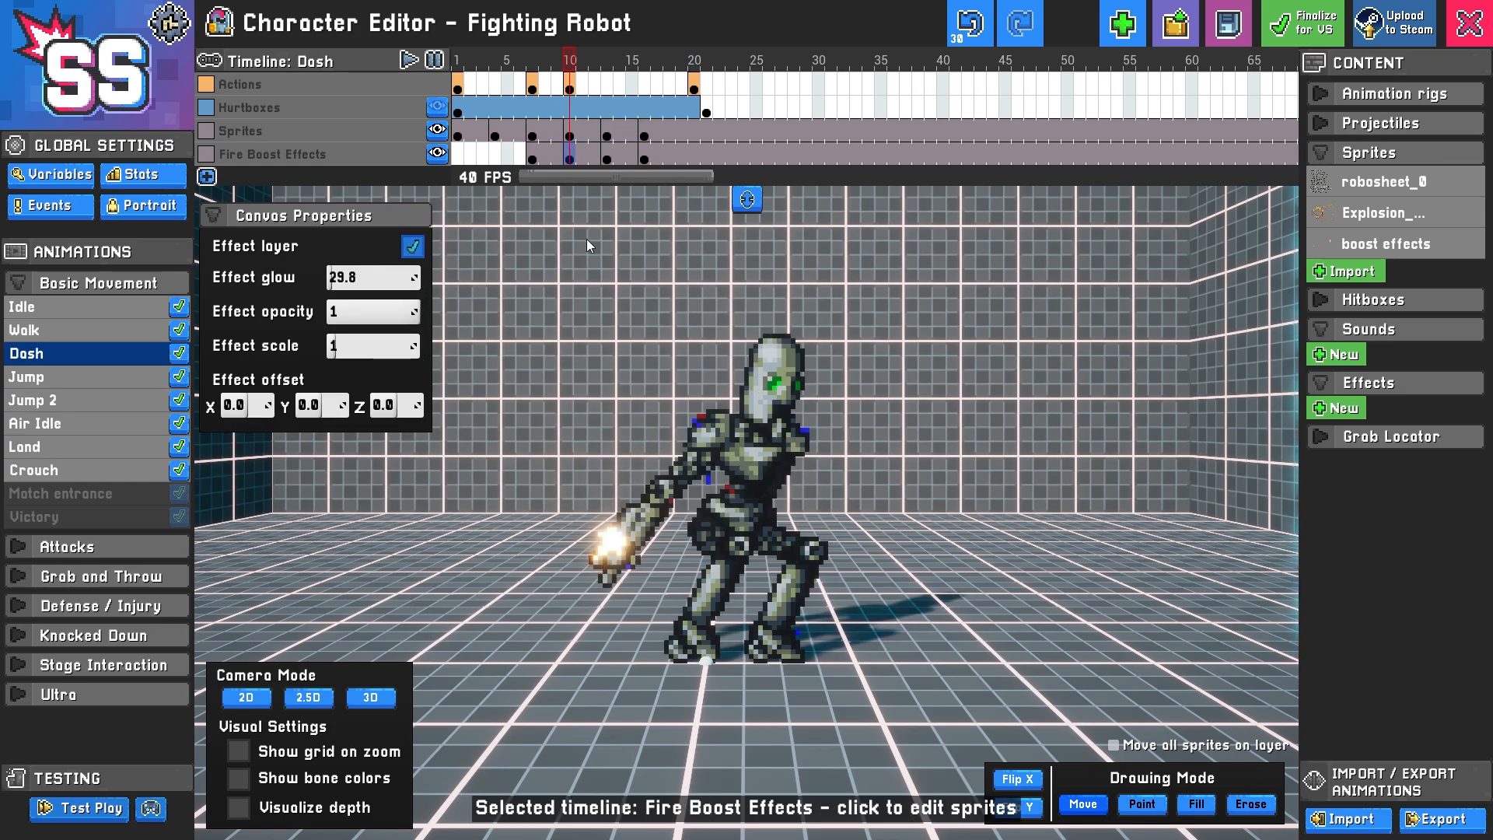
left_click(459, 138)
left_click(532, 136)
left_click(532, 160)
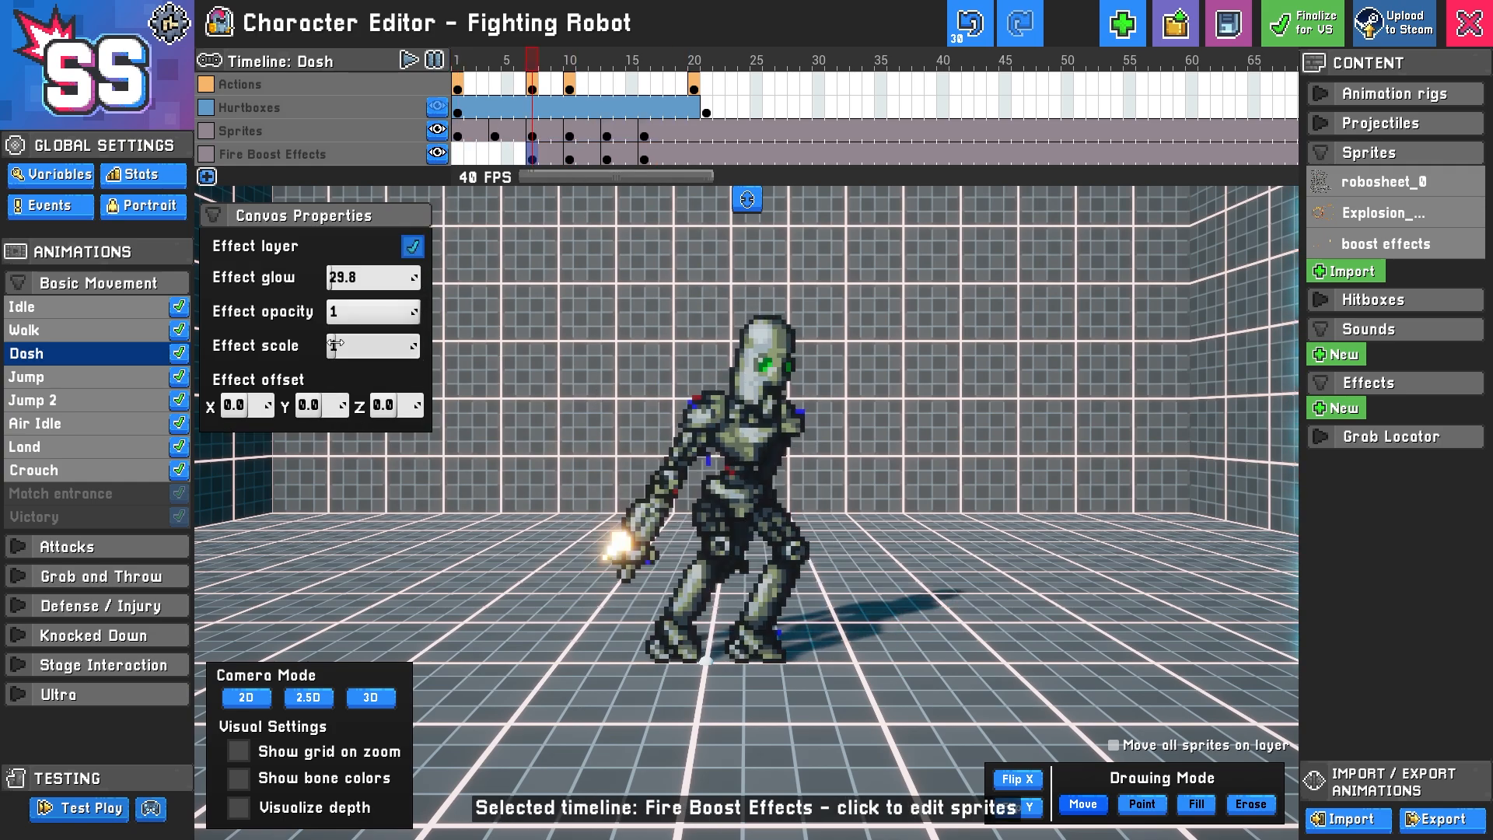
Try an effect opacity of 0.71 and an effect scale of 2.25 on frame 7 of Fire Boost Effects, and undo it
left_click_drag(352, 311, 371, 348)
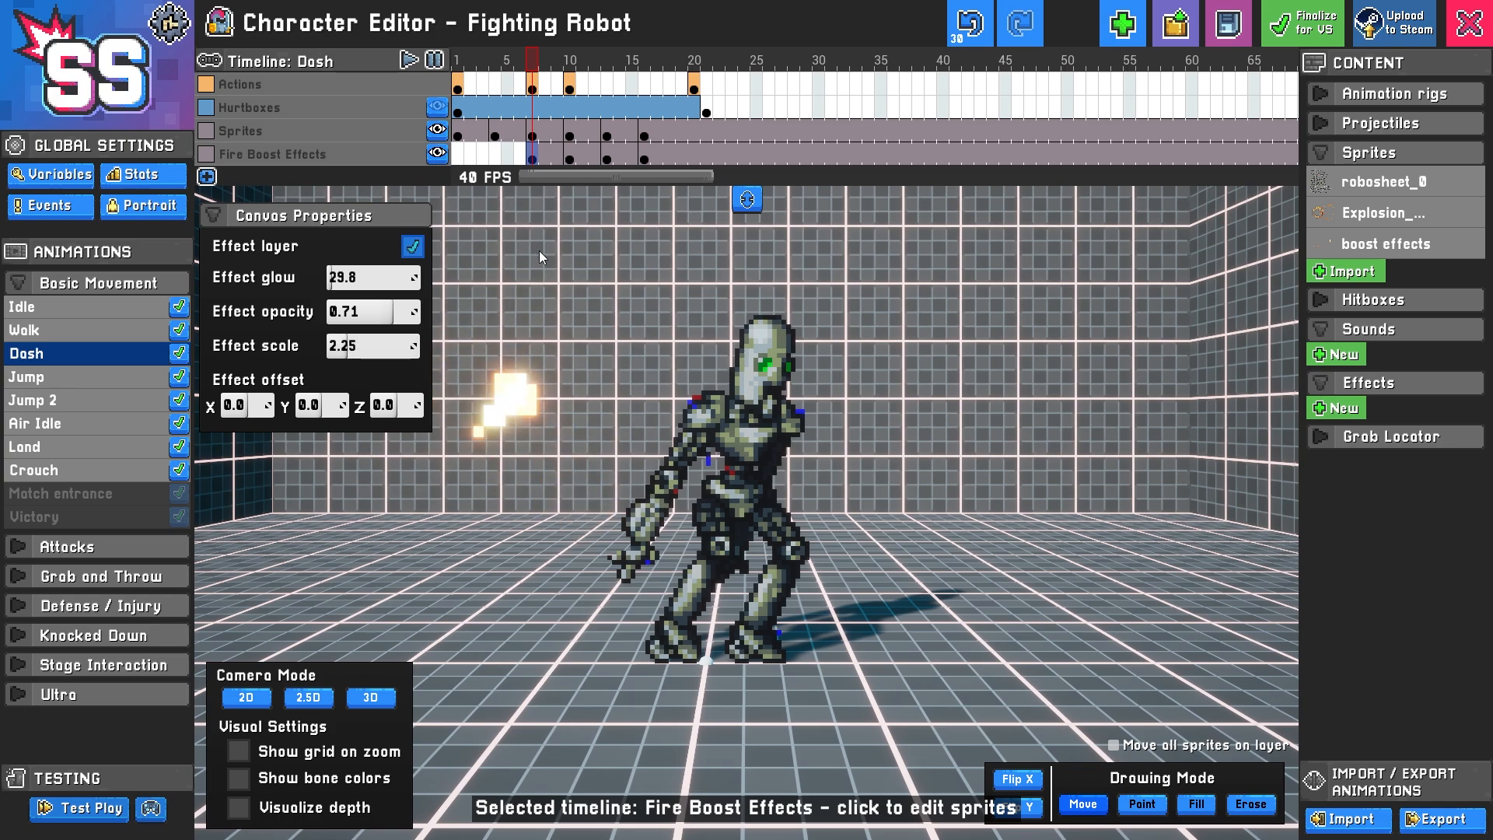
left_click(570, 159)
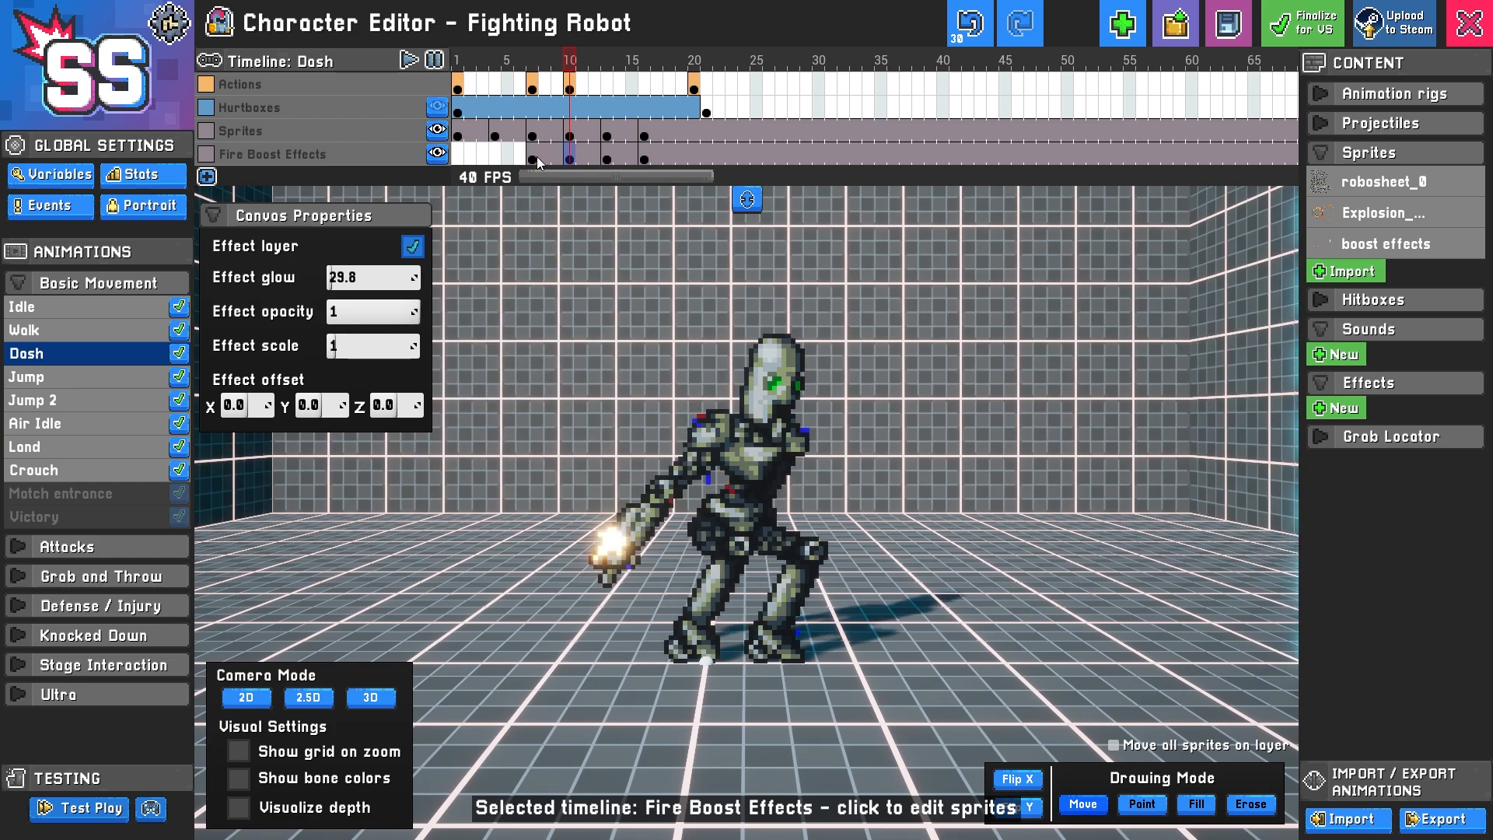
left_click(534, 158)
key("ctrl+z")
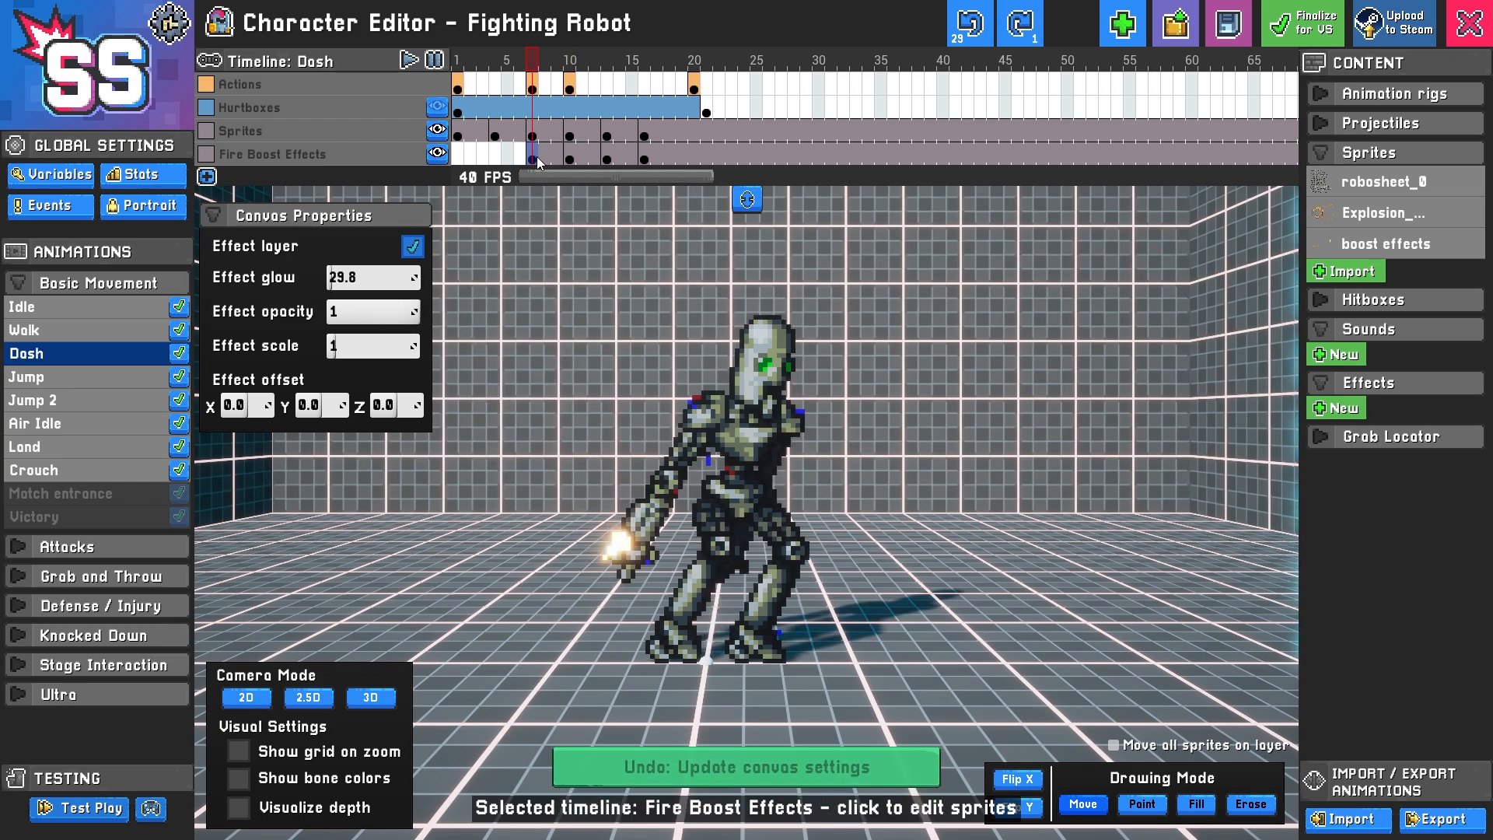
Try an effect scale of 1.58 on Fire Boost Effects frames 7 to 16, realigning all the flames to the hand, and undo both
left_click_drag(534, 157, 642, 161)
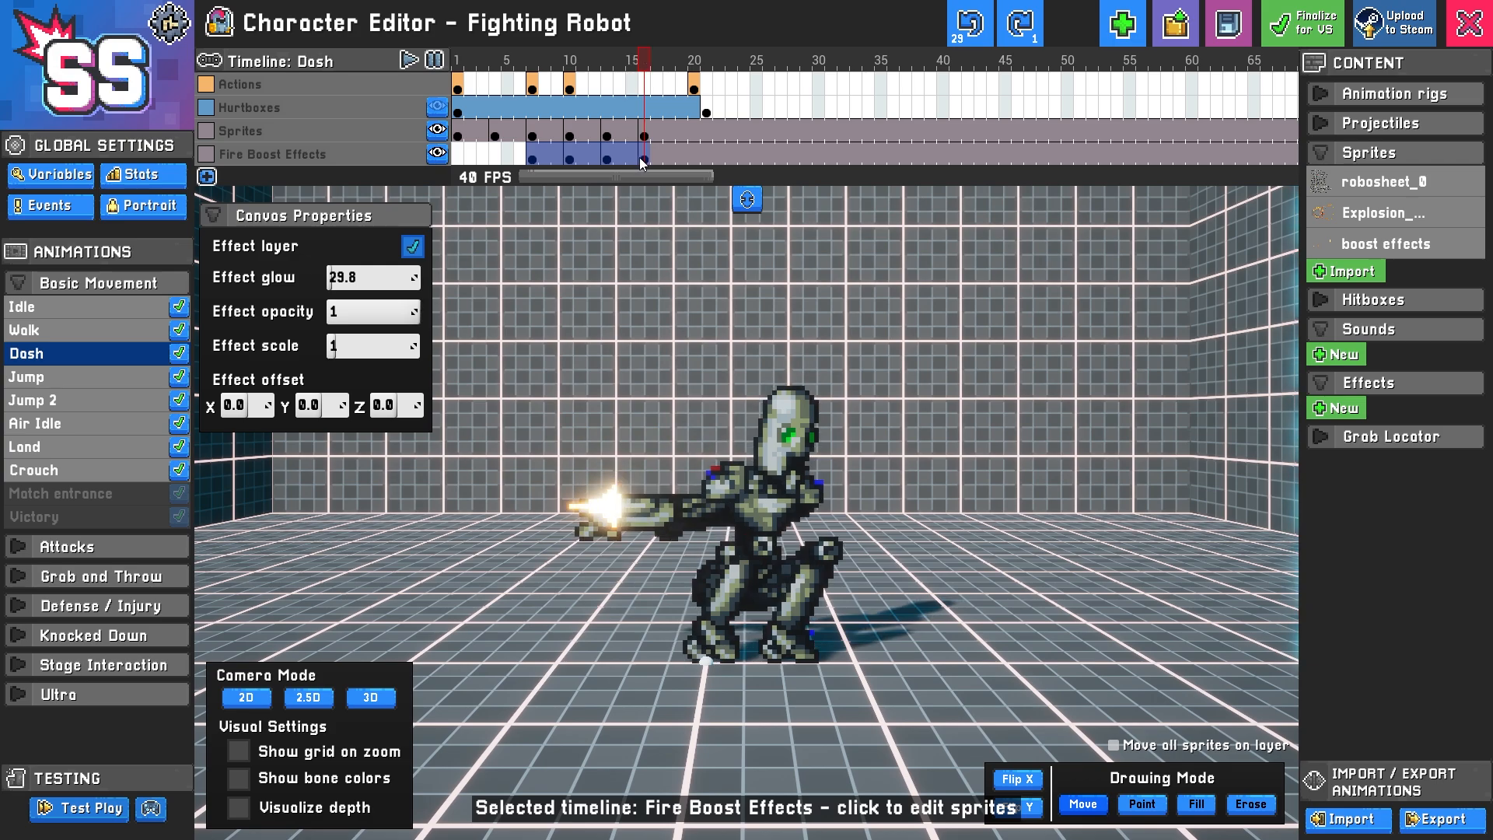
left_click_drag(366, 346, 395, 346)
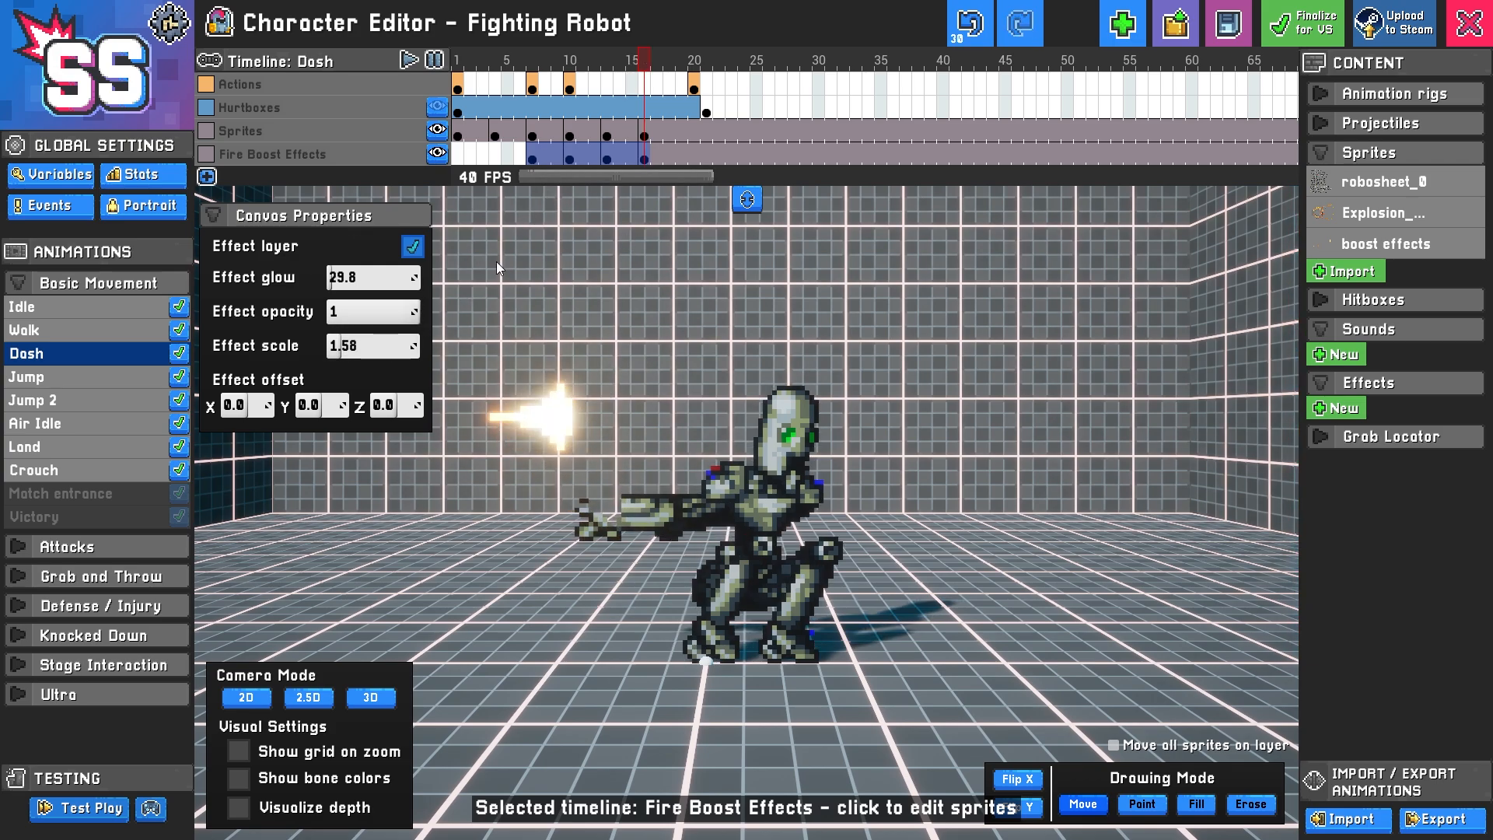
left_click(532, 160)
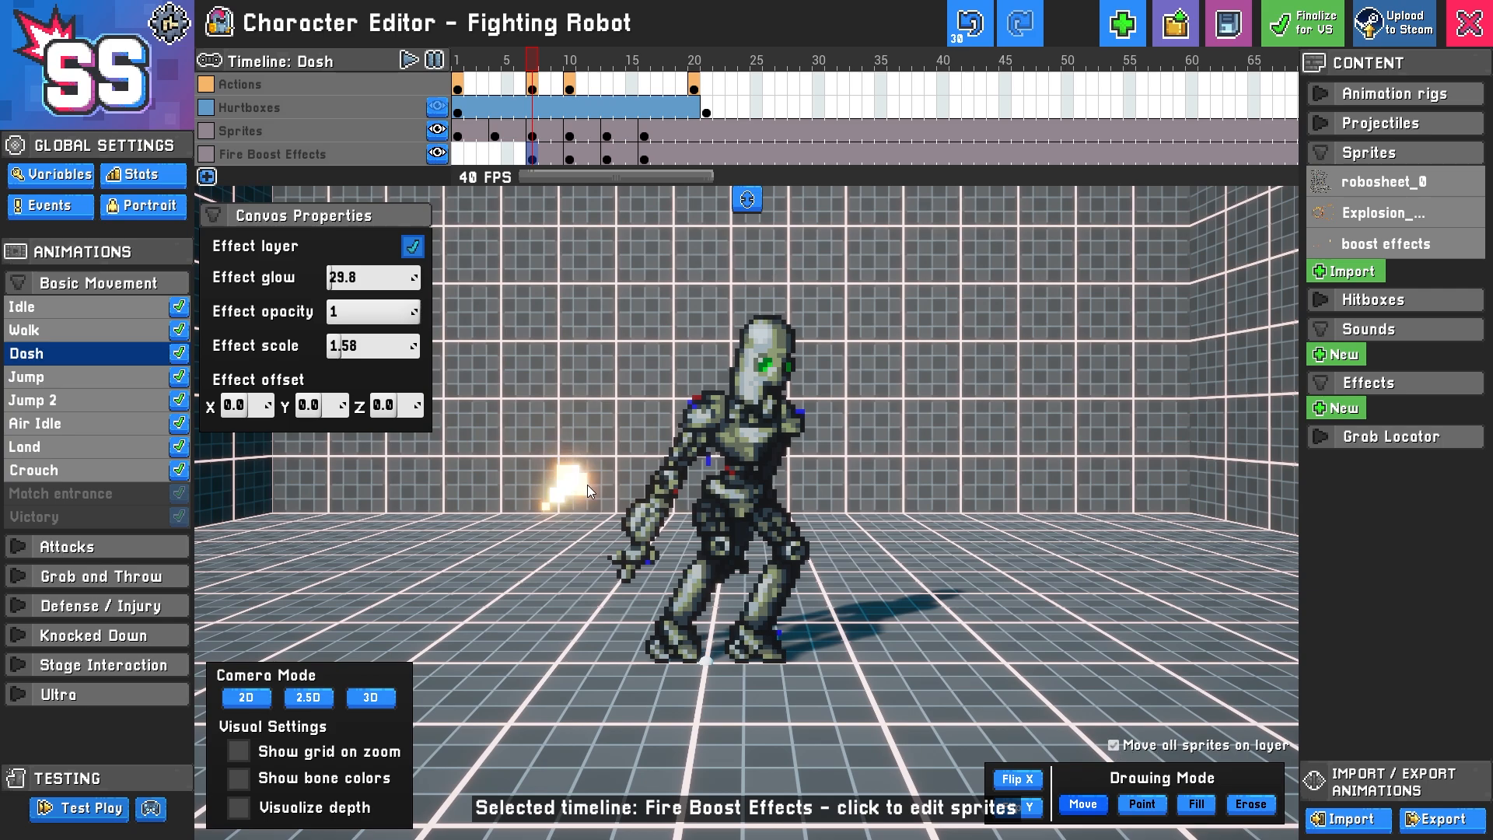
left_click_drag(587, 486, 632, 539)
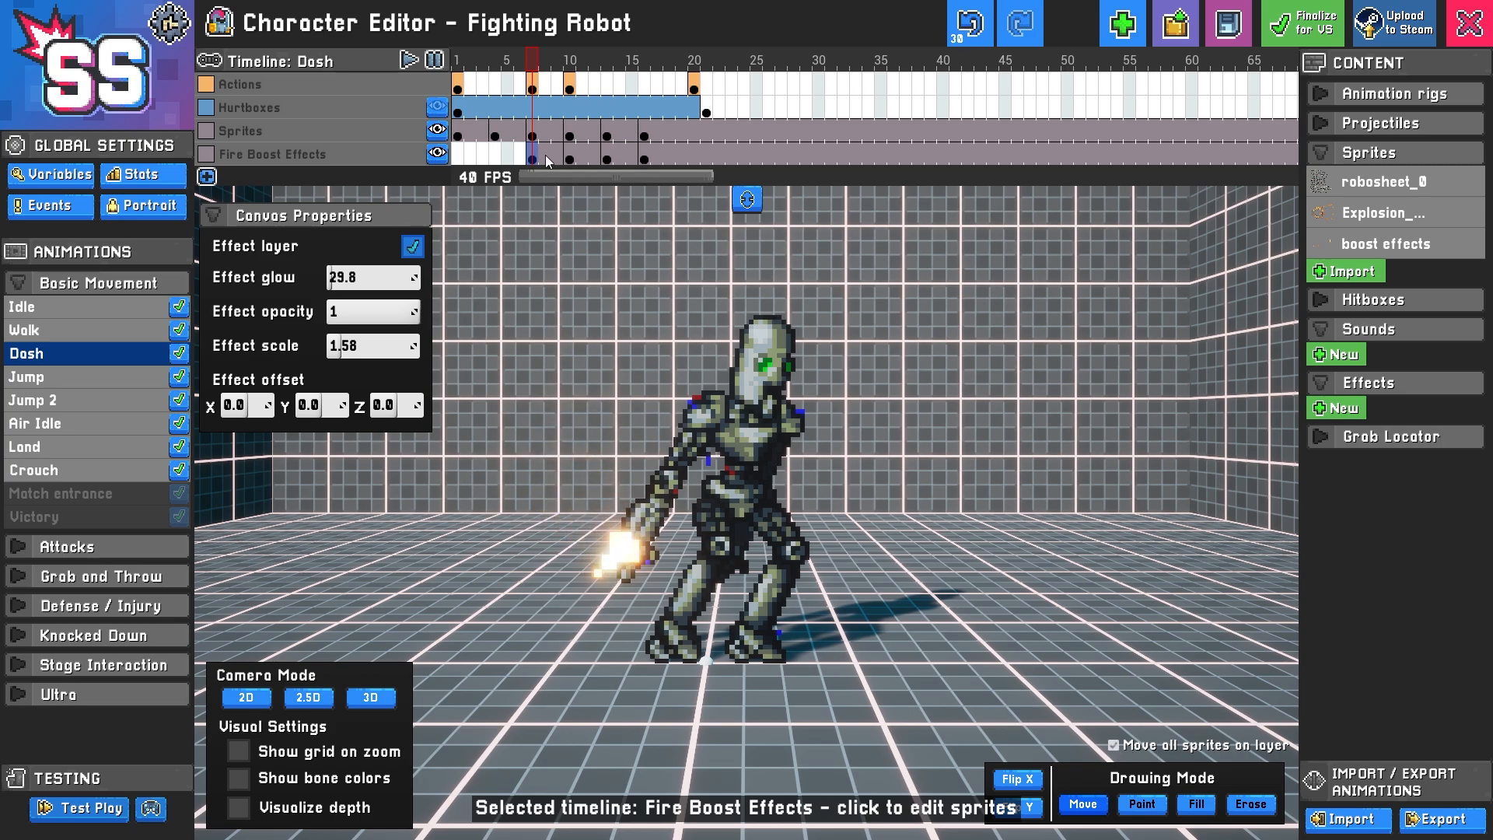
left_click(568, 159)
left_click(607, 159)
left_click(644, 160)
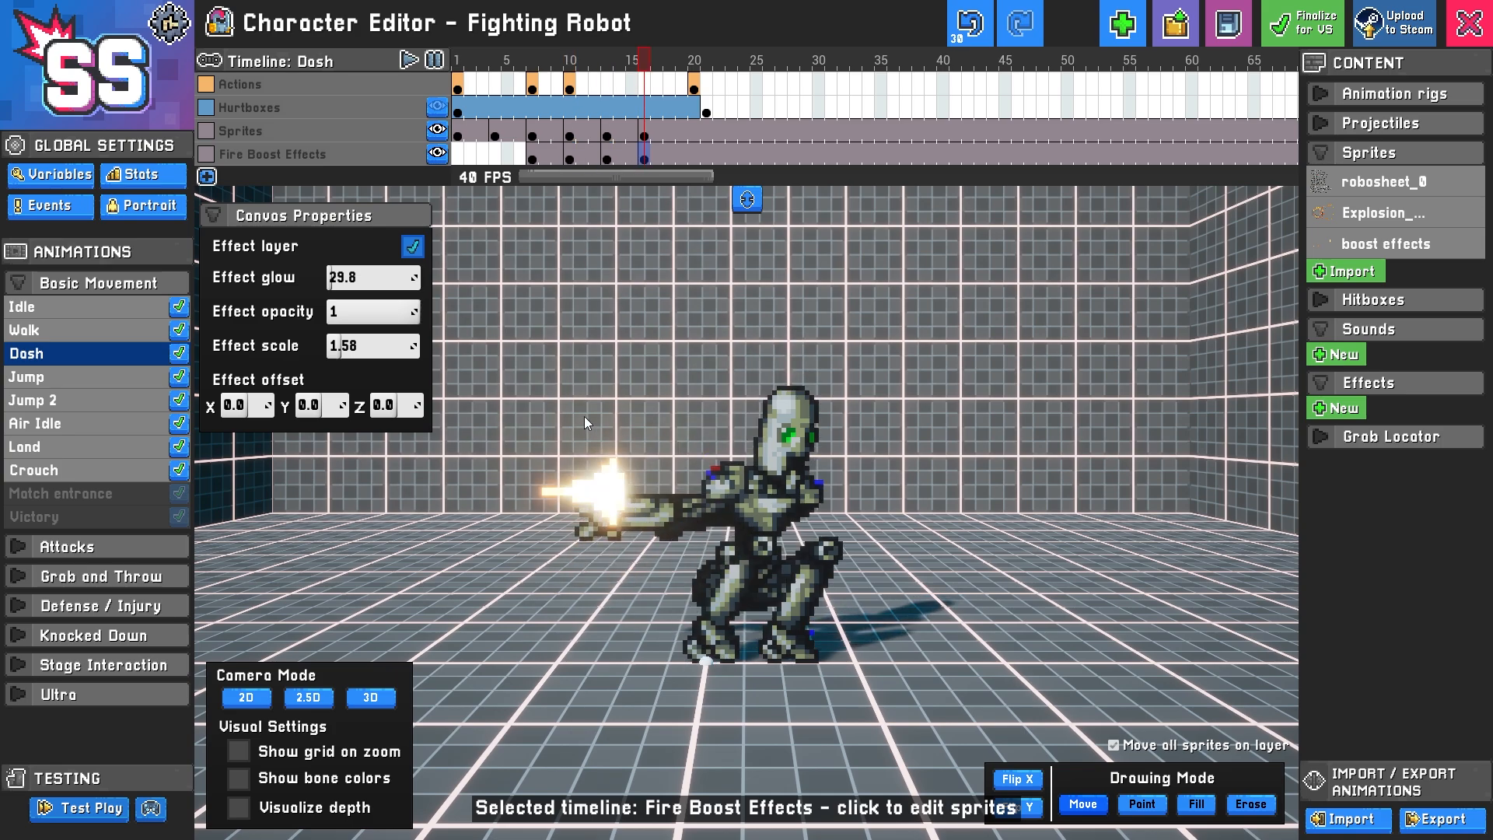
left_click(533, 160)
key("ctrl+z")
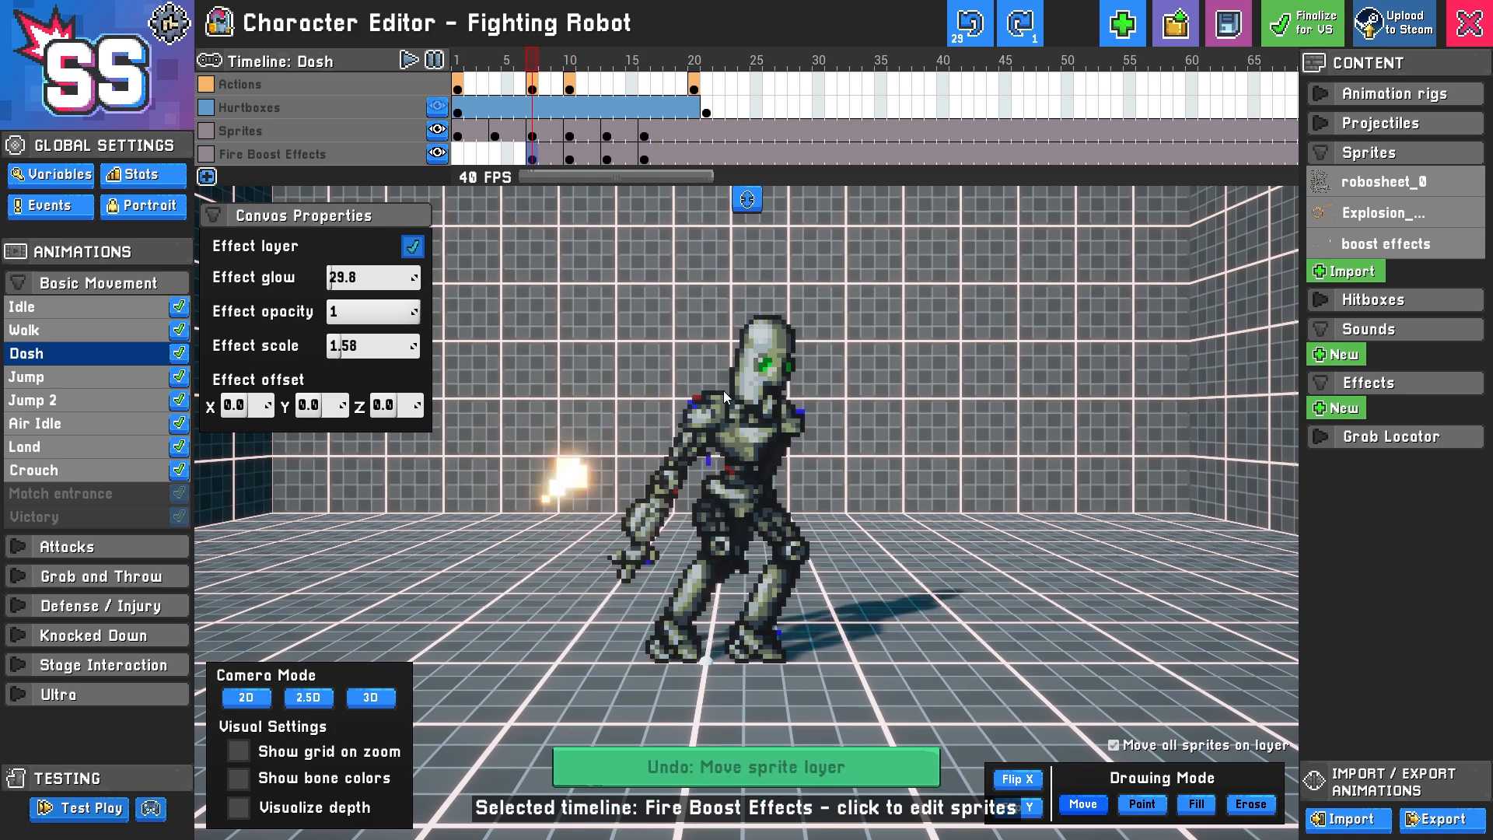
key("ctrl+z")
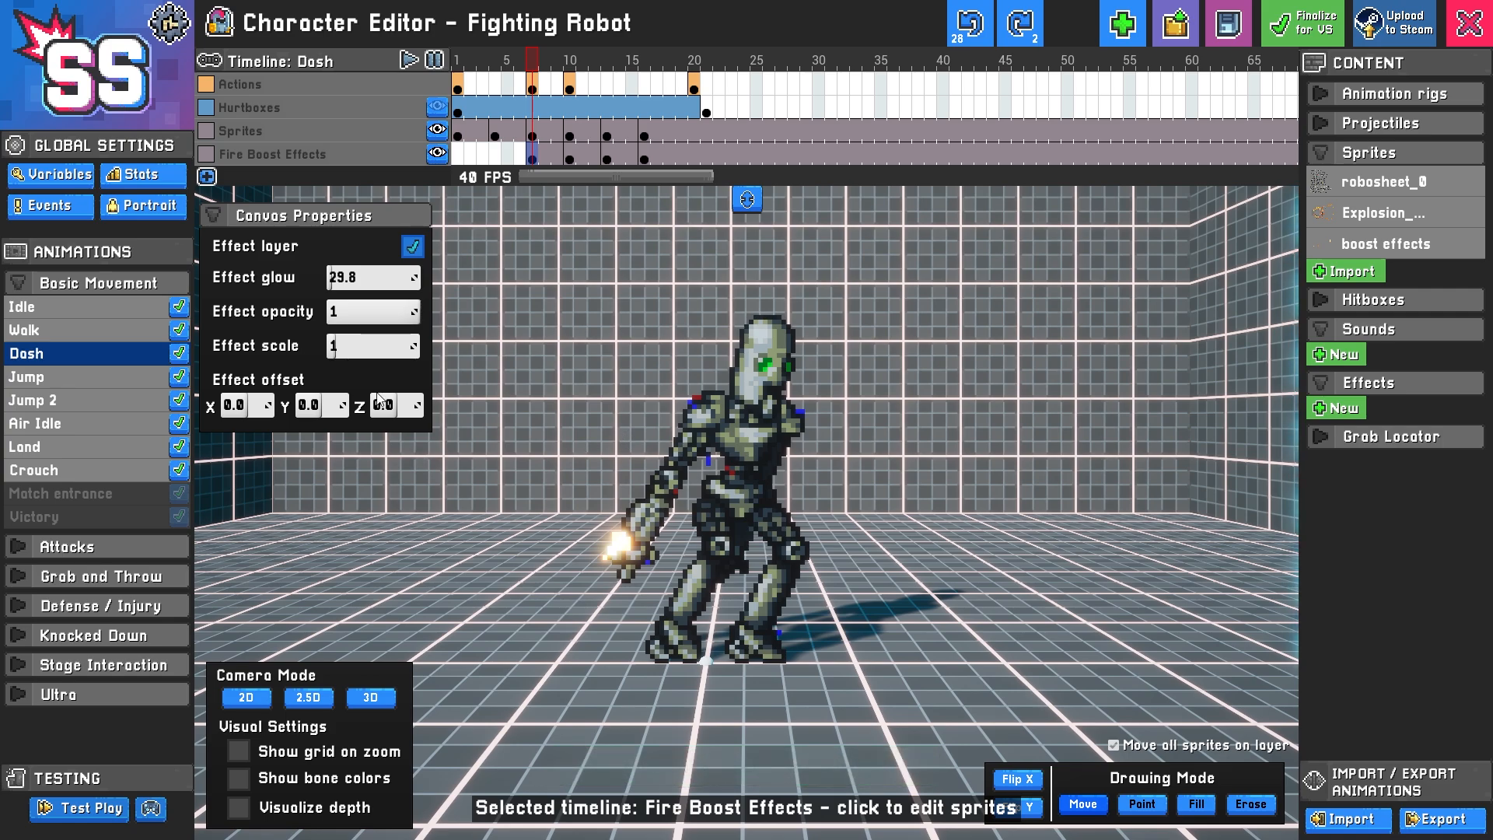
Try an effect offset of Y 120 and Z 340 on the frame 7 flame, undo it, and keep the layer visible
left_click_drag(319, 403, 402, 405)
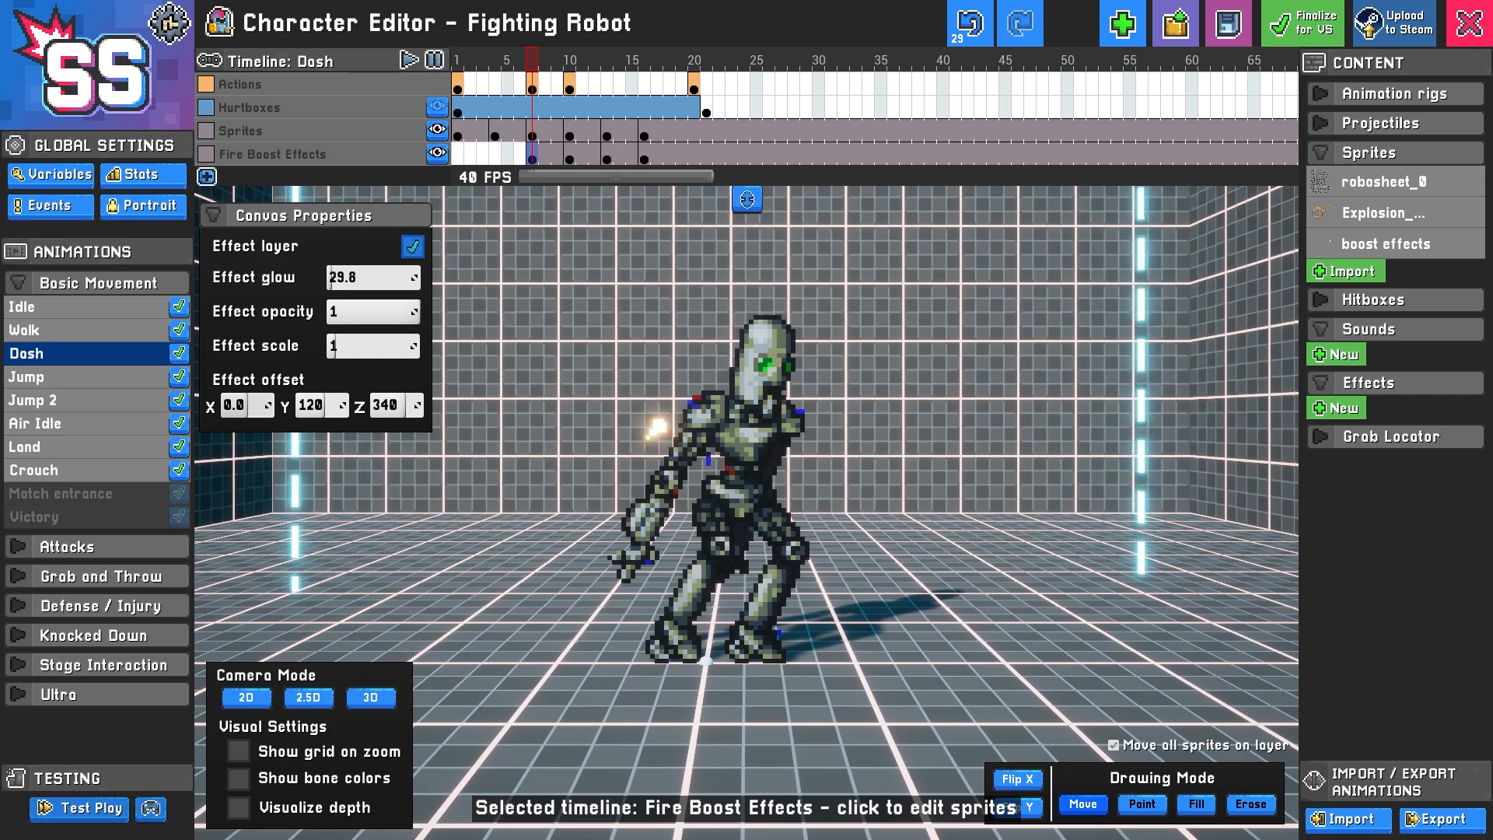
key("ctrl+z")
key("ctrl+z")
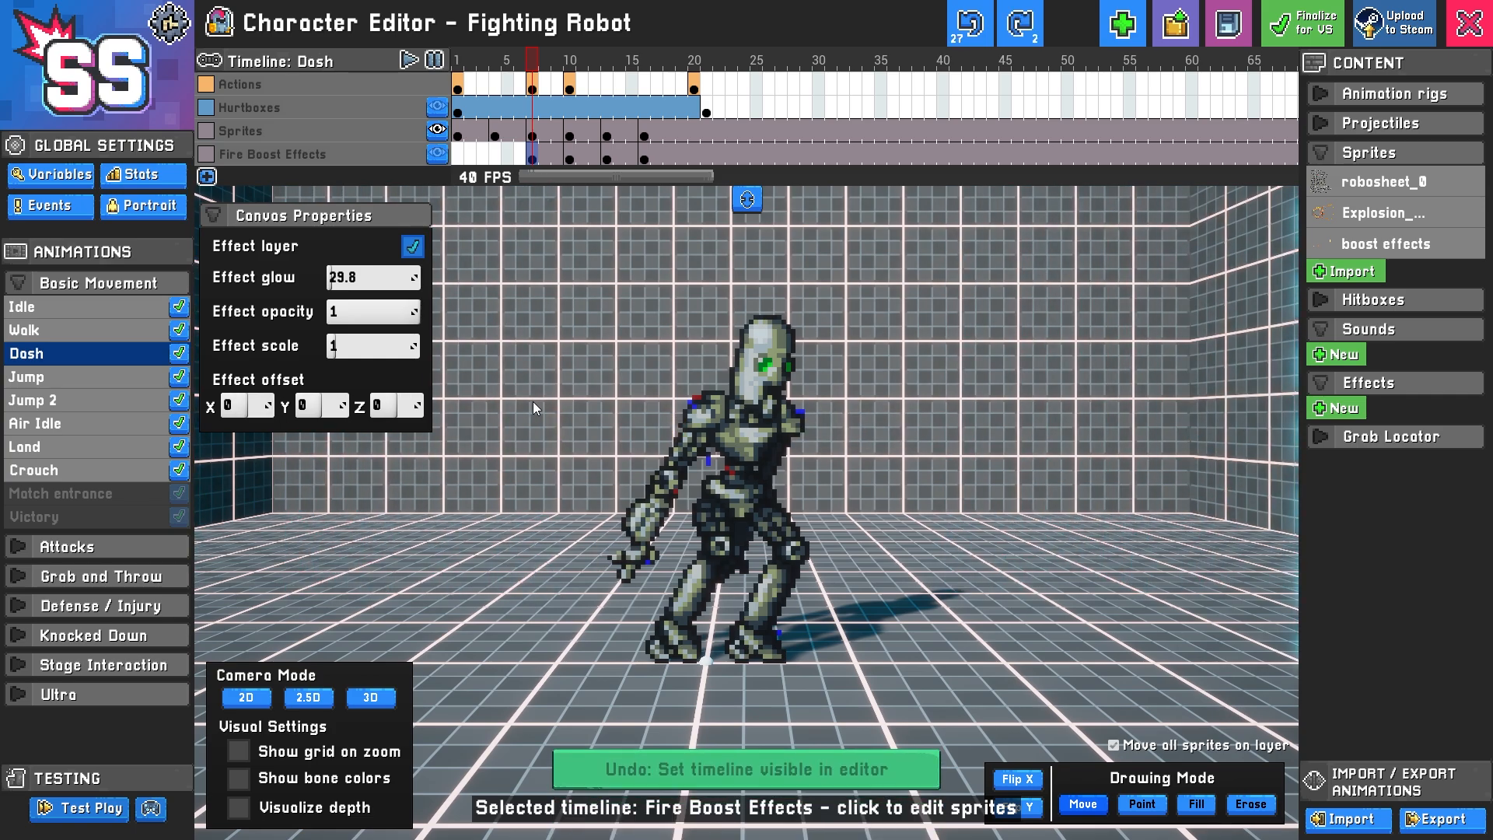
left_click(437, 153)
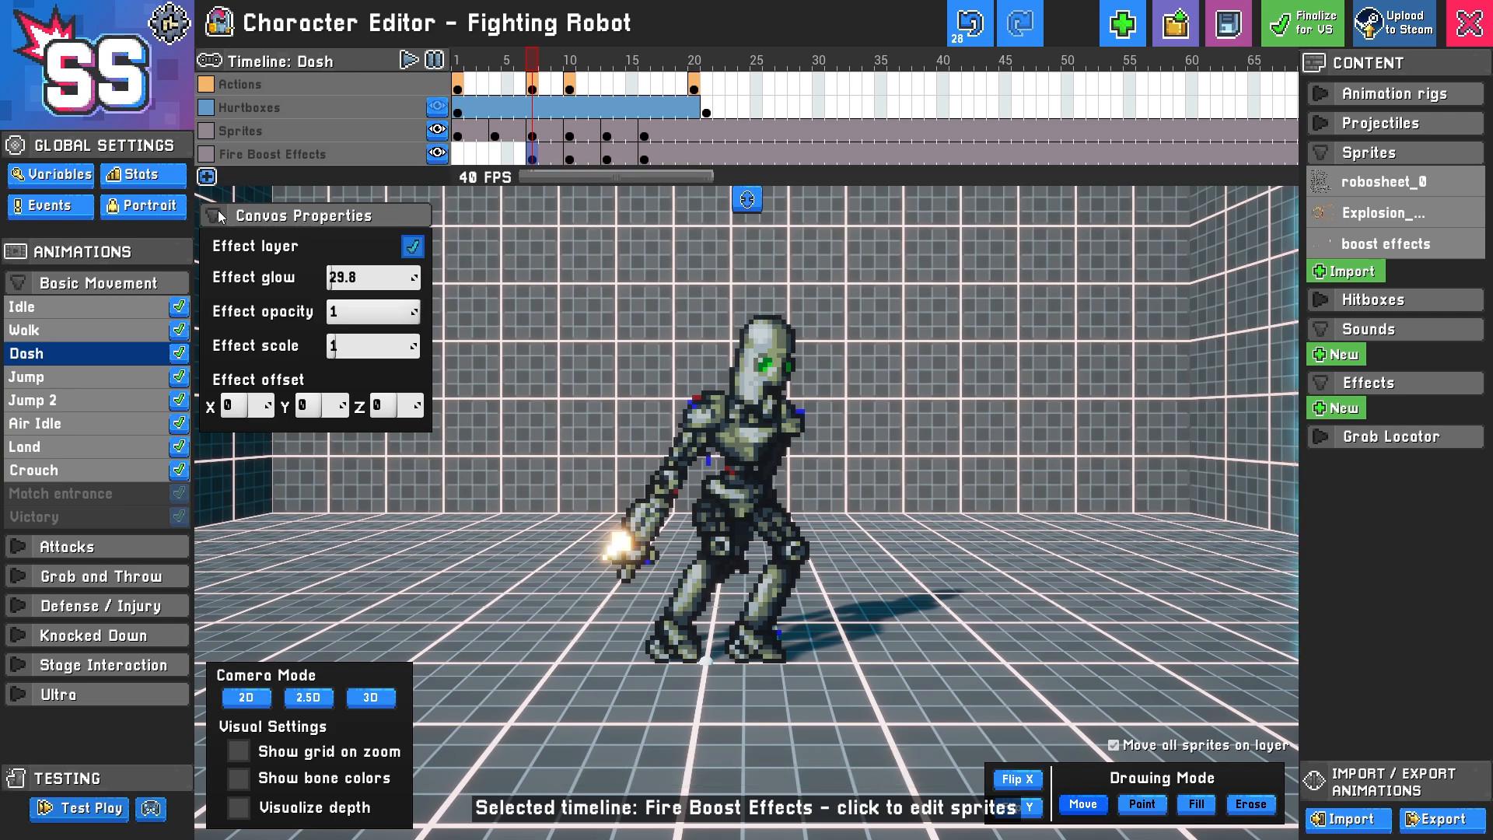
Collapse the canvas properties, scrub through the Dash animation and preview the UltraExplosion effect action on frame 7
left_click(366, 216)
scroll(744, 446, "down", 3)
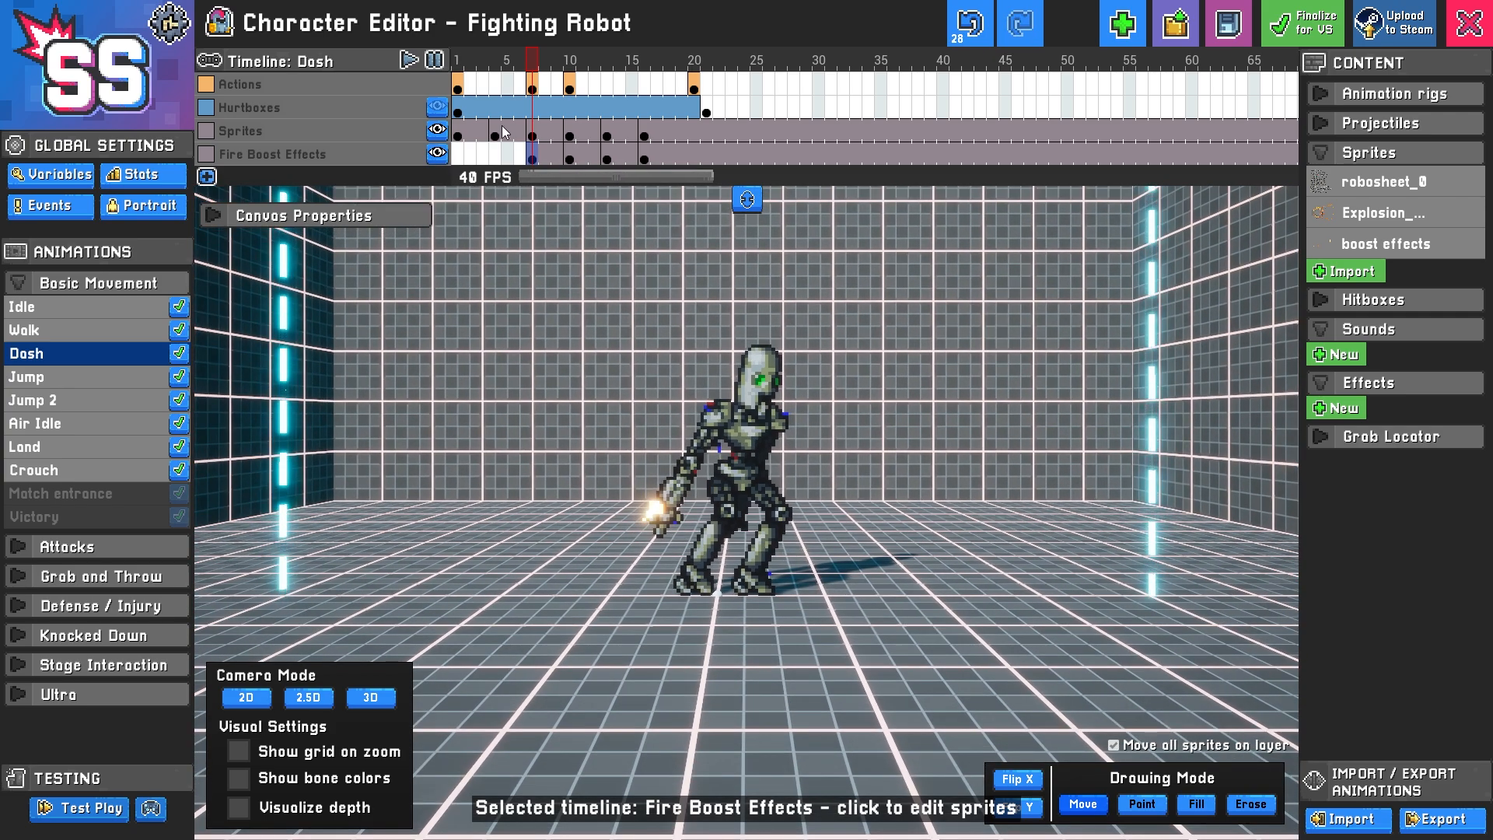
left_click(454, 109)
left_click_drag(487, 111, 638, 112)
left_click(534, 88)
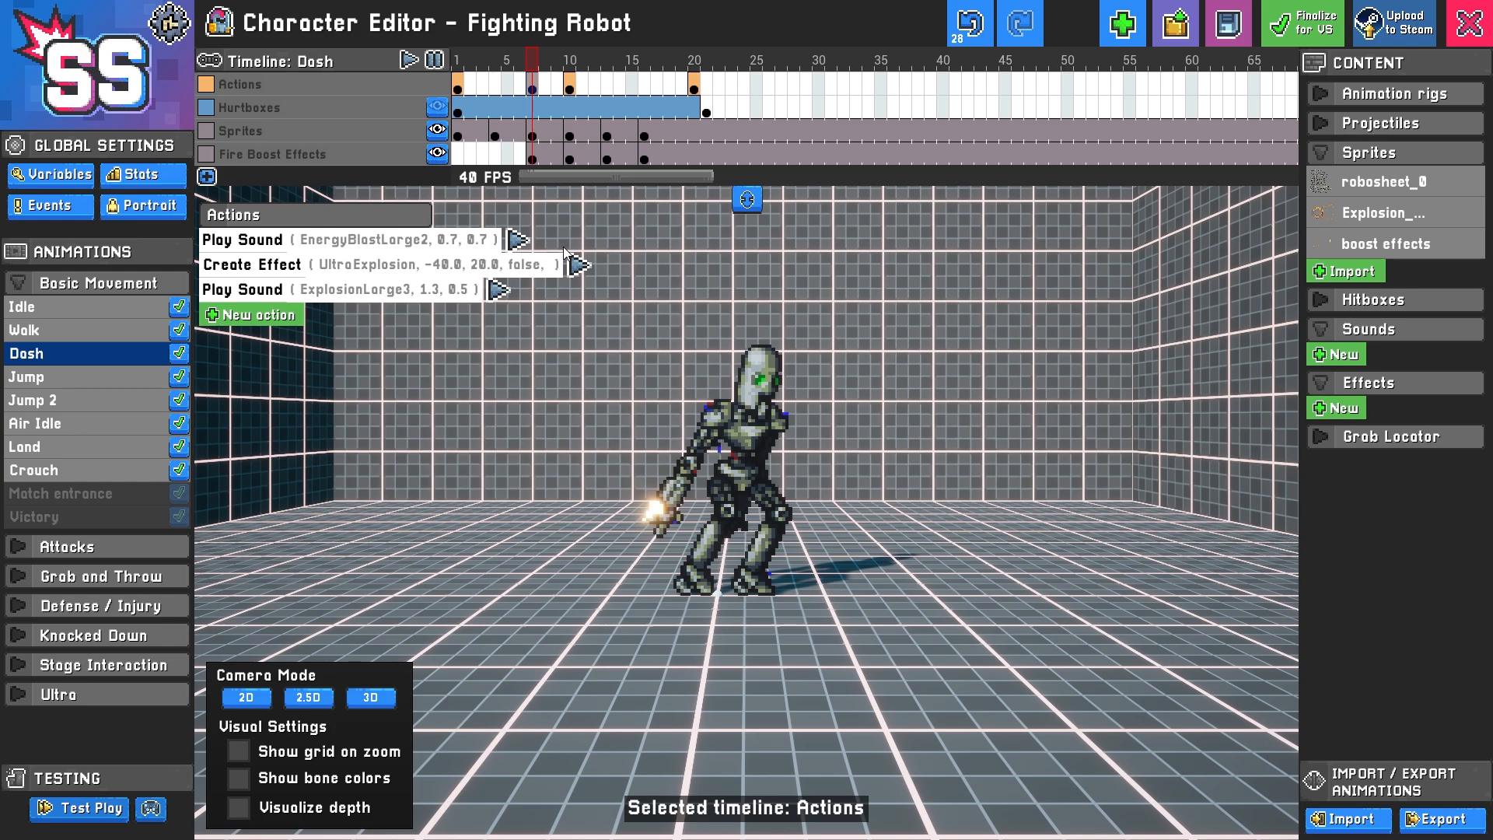
left_click(580, 265)
left_click(534, 157)
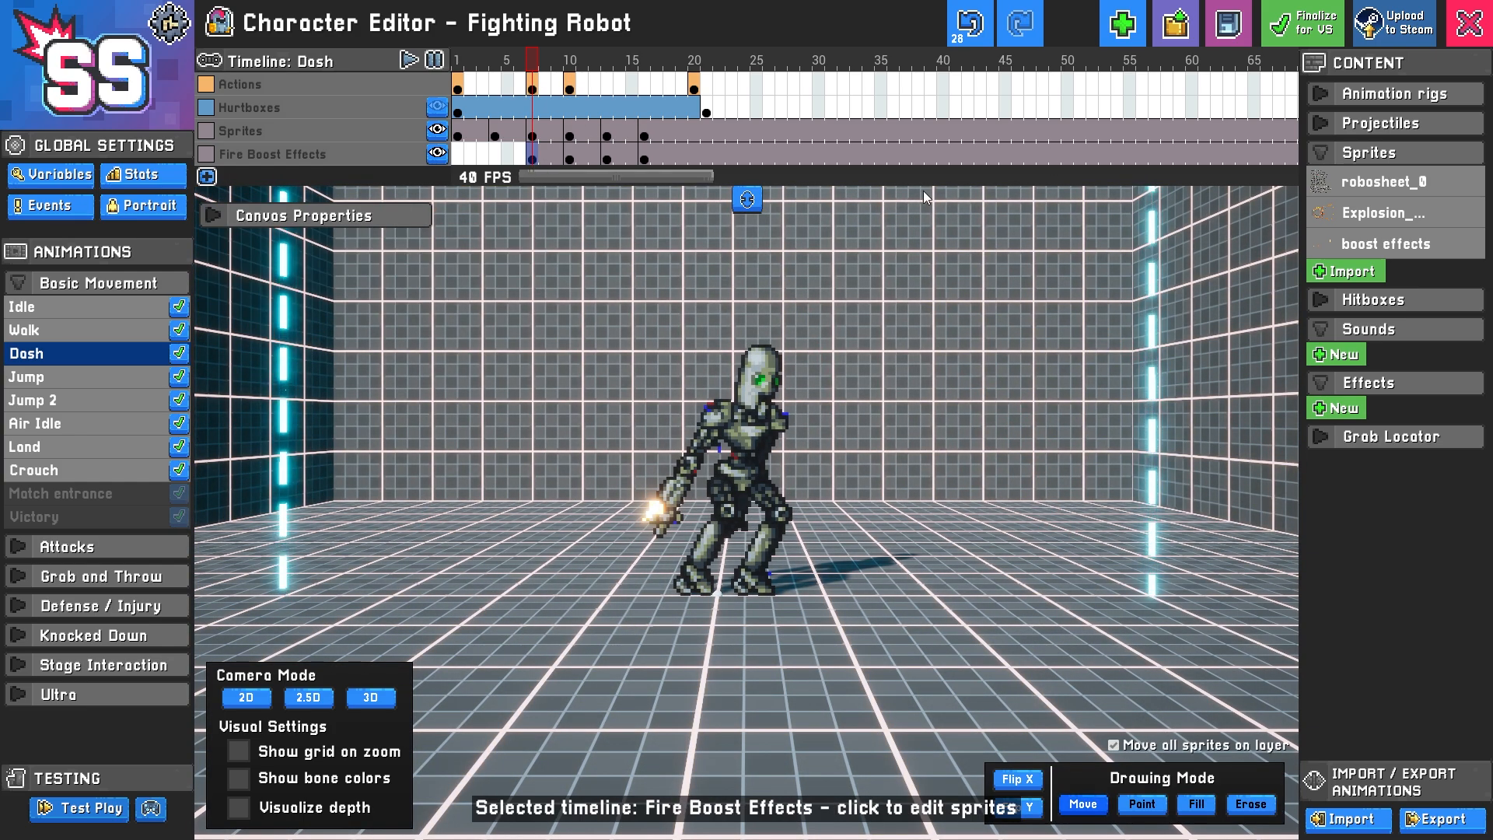
Save the Fighting Robot, run a test play to try the character, and exit the test play
left_click(1236, 31)
left_click(992, 481)
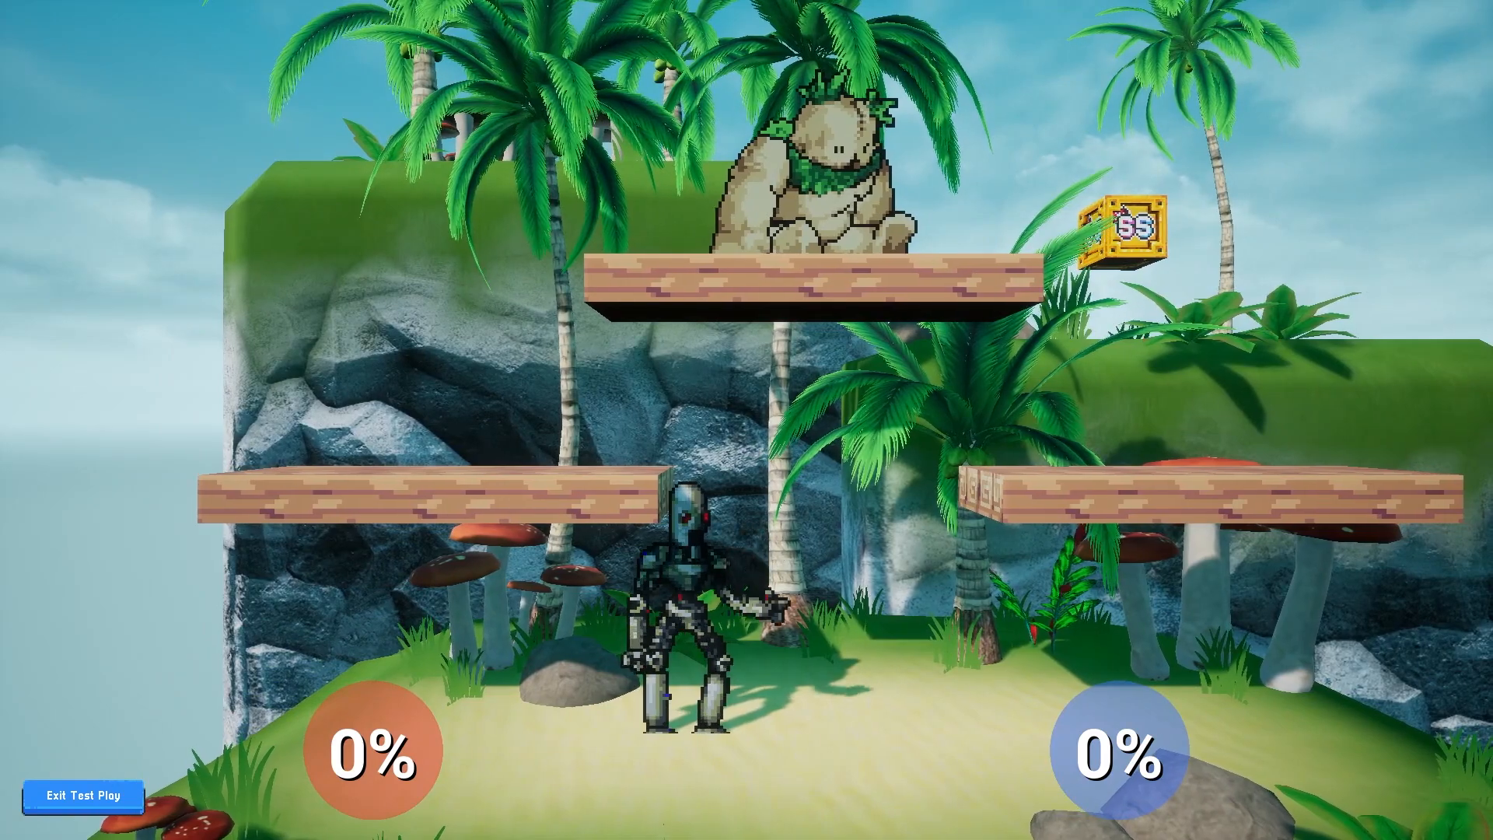
left_click(117, 794)
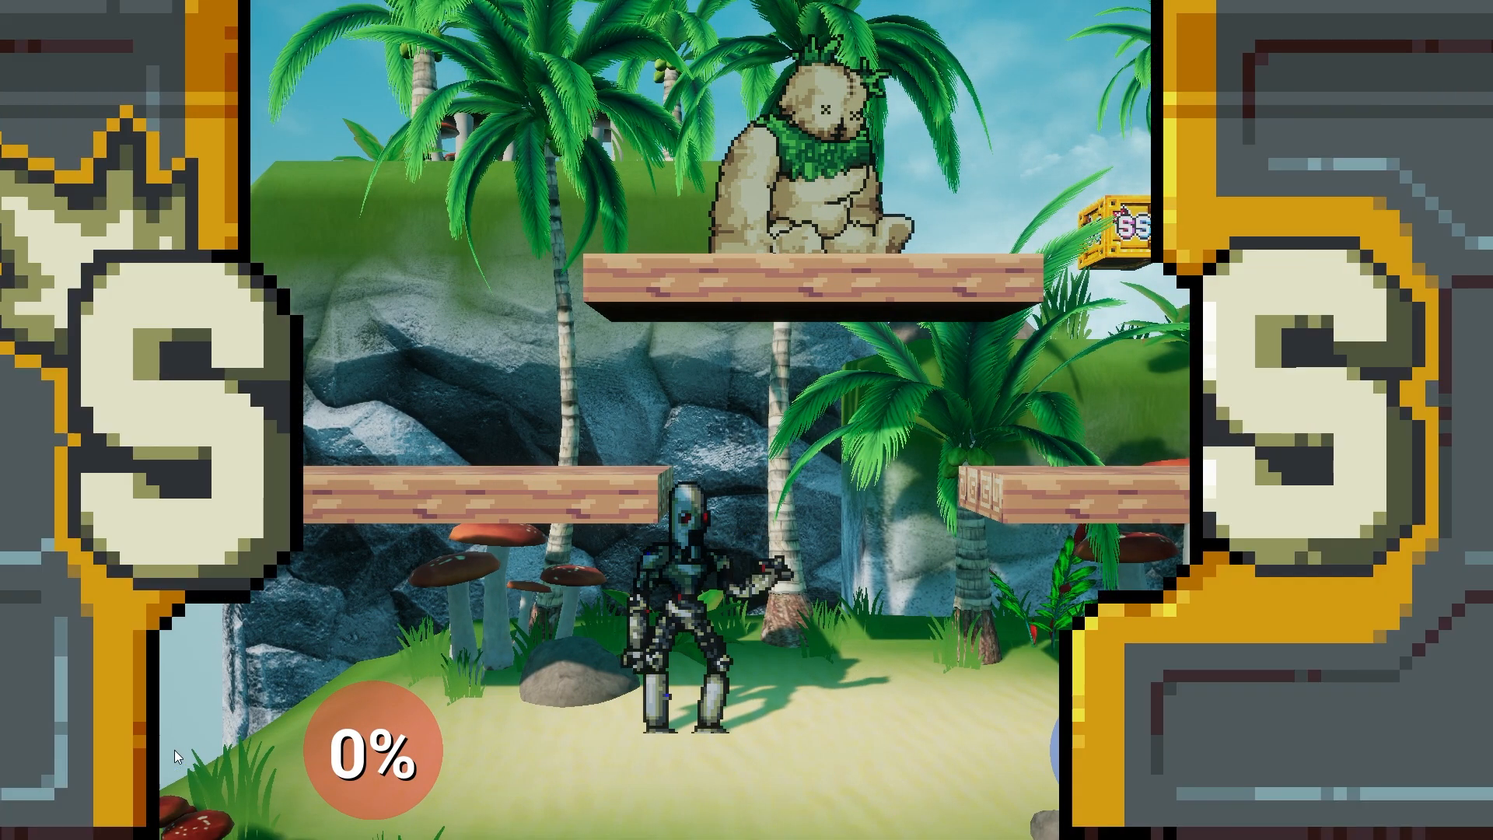